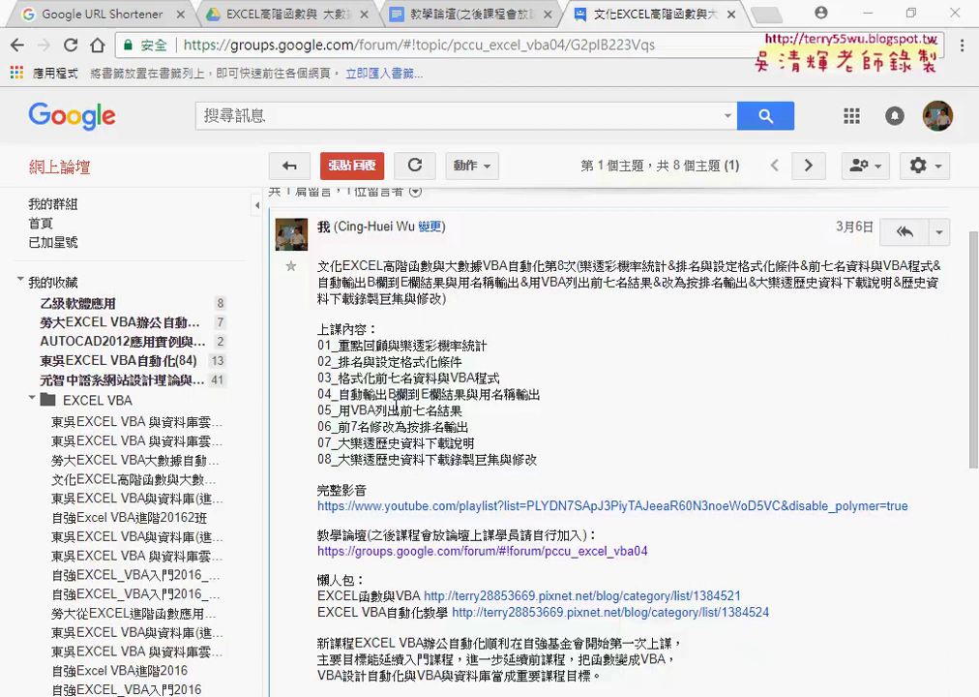
Step: Highlight VBA, the top-seven wording and 前7名, then select 大樂透歷史 in line 07 and right-click it
{"action": "left_click_drag", "start_coordinate": [352, 411], "coordinate": [377, 410]}
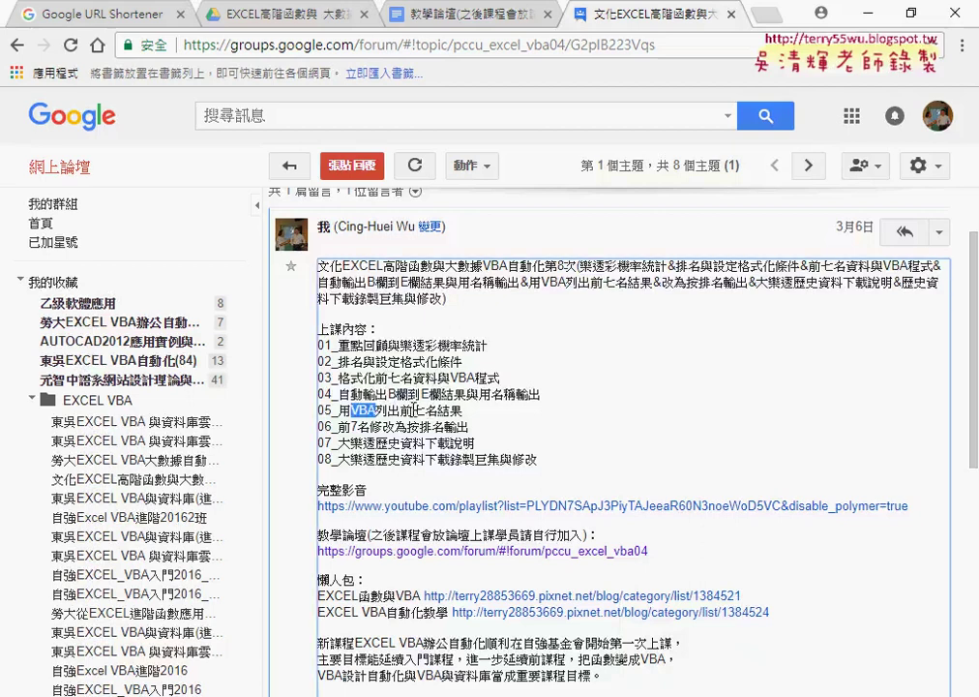
{"action": "left_click_drag", "start_coordinate": [451, 411], "coordinate": [414, 410]}
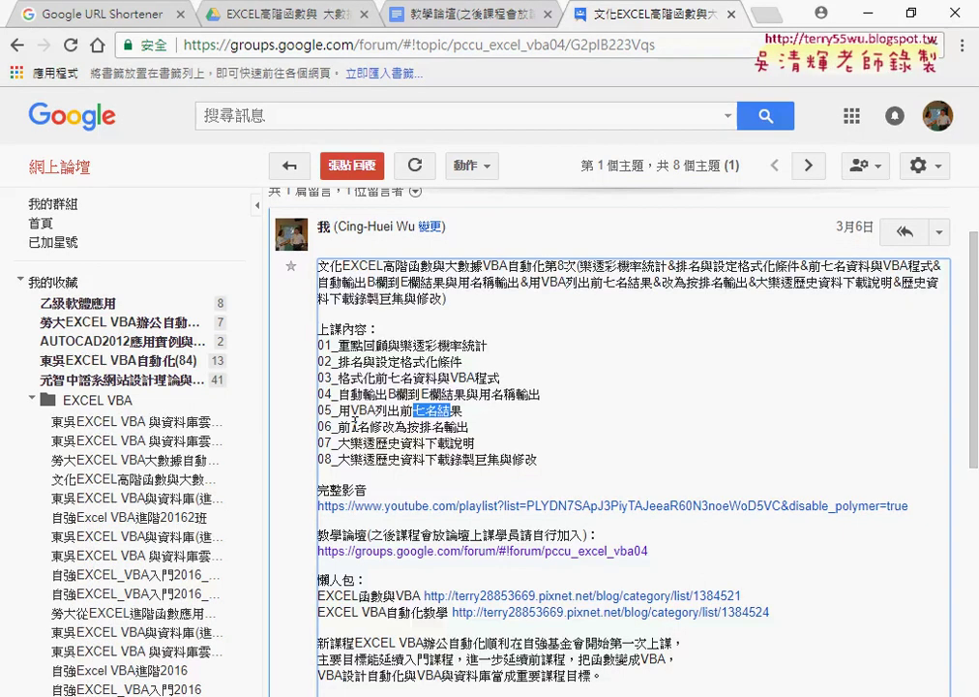
{"action": "left_click_drag", "start_coordinate": [339, 427], "coordinate": [370, 426]}
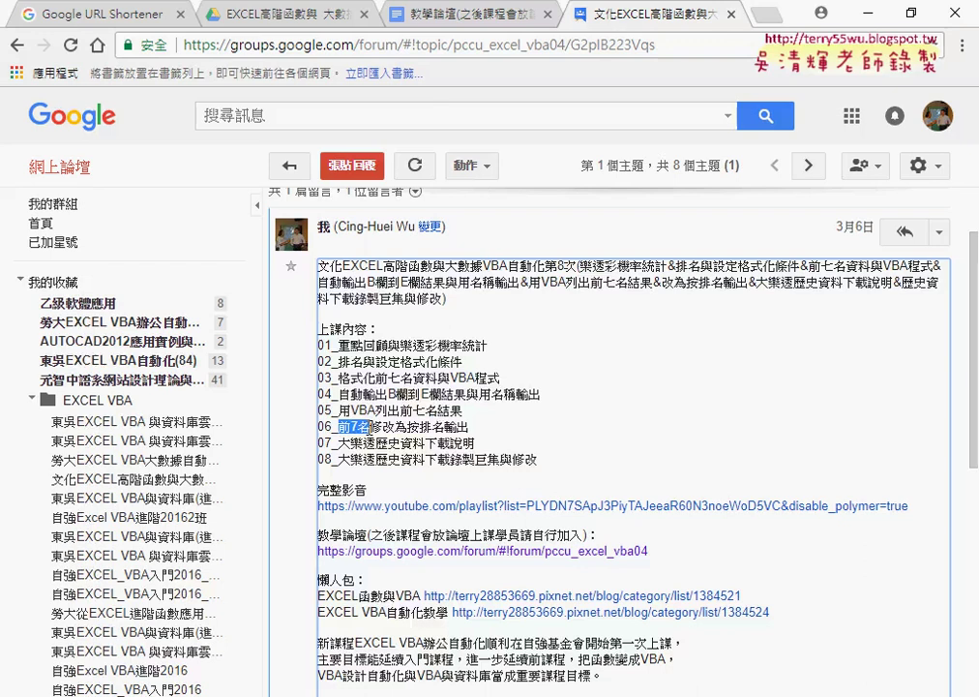
{"action": "left_click_drag", "start_coordinate": [338, 442], "coordinate": [401, 442]}
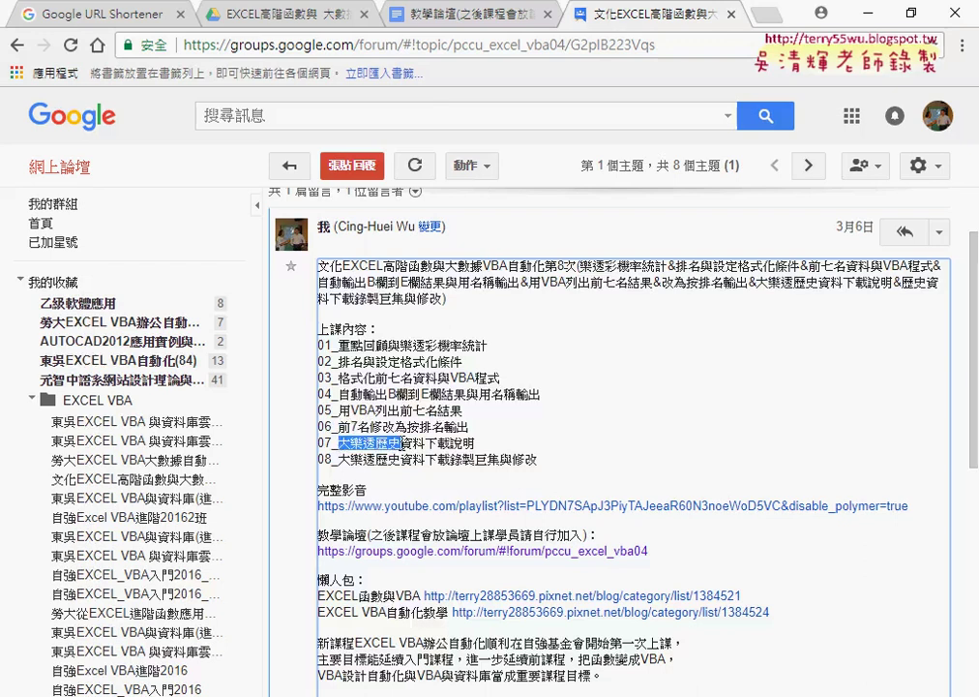
{"action": "right_click", "coordinate": [393, 444]}
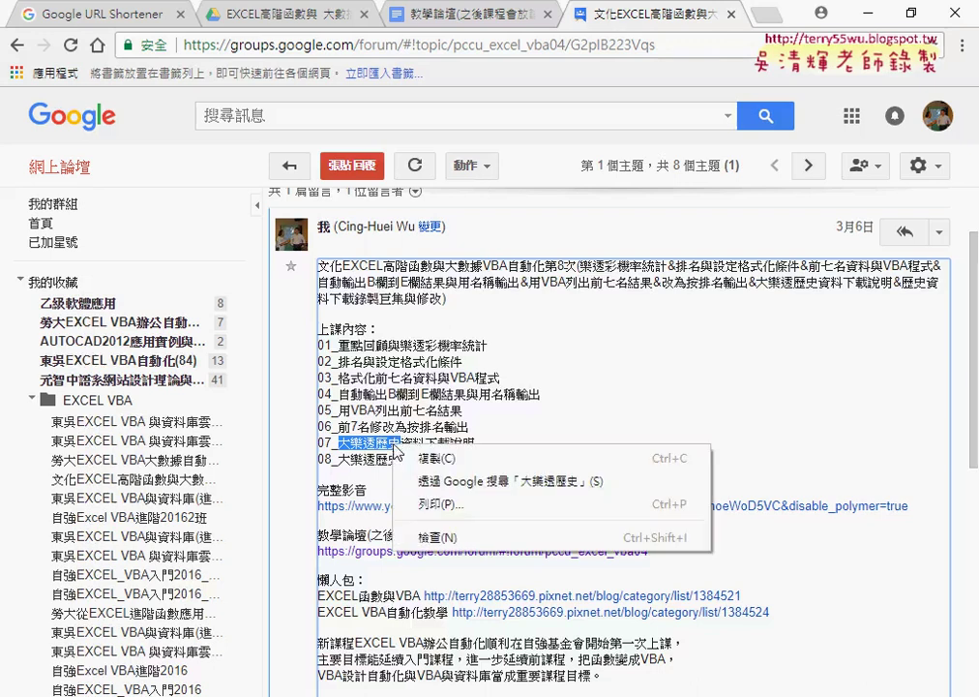
Step: Search Google for 大樂透歷史 and open the lotto-8.com 大樂透開獎號碼查詢 result
{"action": "left_click", "coordinate": [573, 483]}
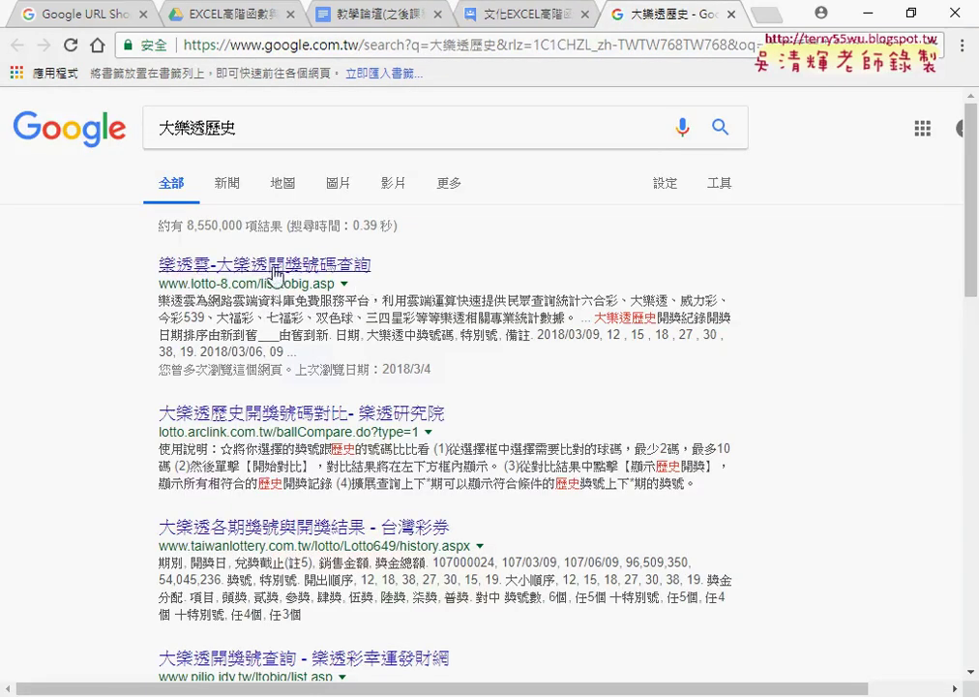
{"action": "left_click", "coordinate": [298, 272]}
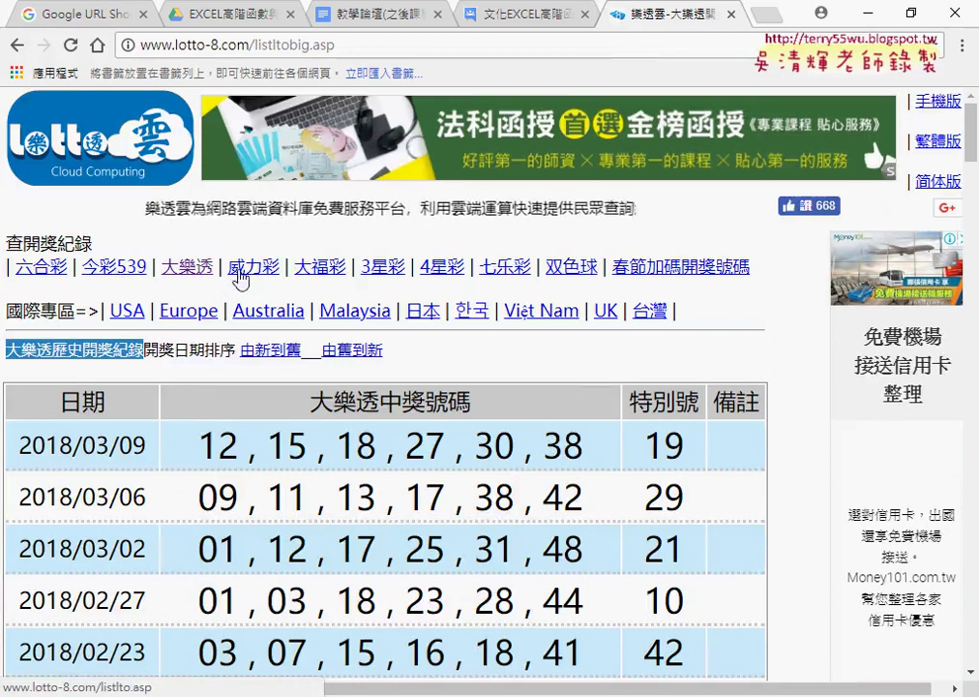
{"action": "left_click", "coordinate": [258, 275]}
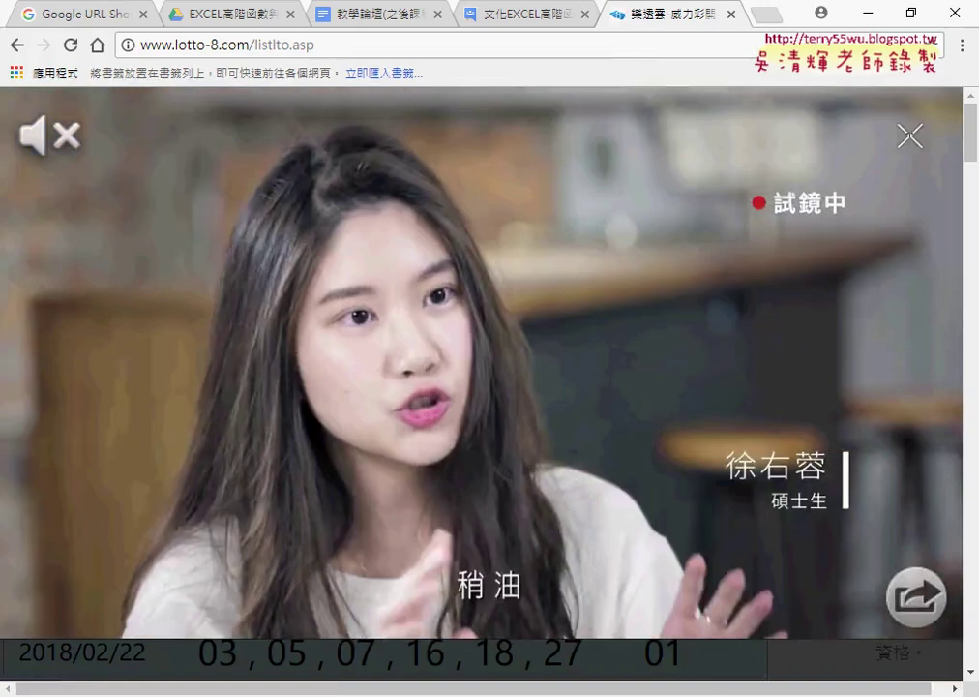
{"action": "left_click", "coordinate": [910, 136]}
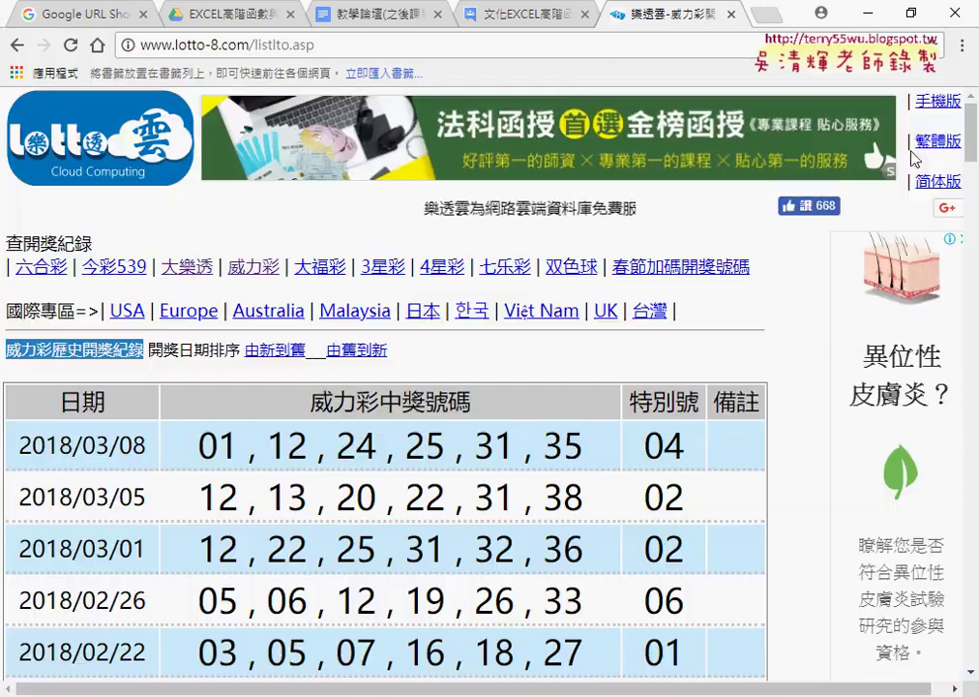
{"action": "scroll", "coordinate": [359, 388], "scroll_direction": "down", "scroll_amount": 4}
{"action": "scroll", "coordinate": [358, 388], "scroll_direction": "down", "scroll_amount": 2}
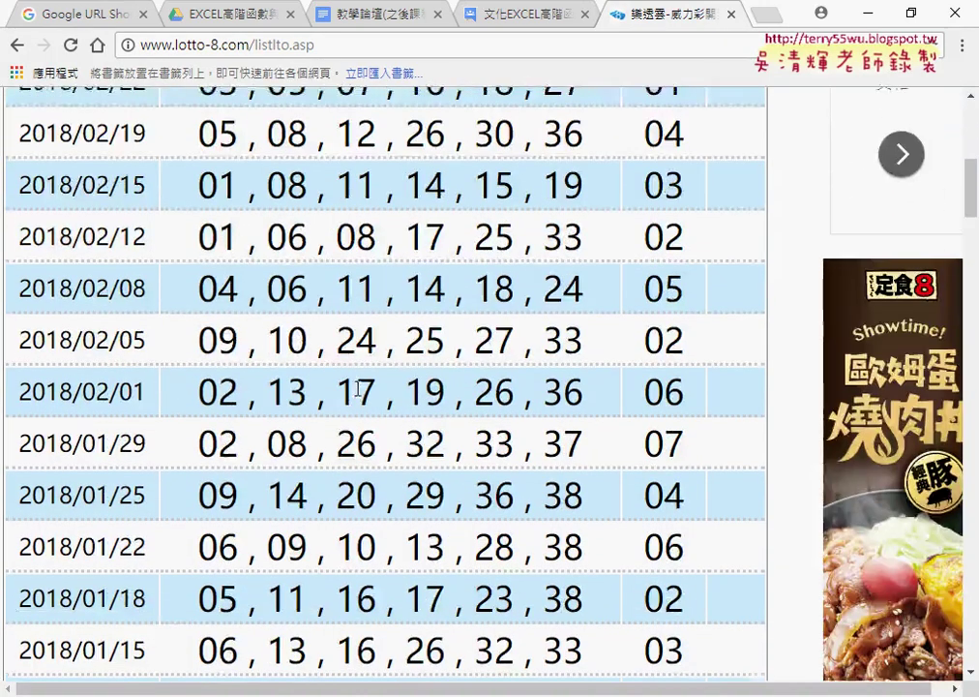
{"action": "scroll", "coordinate": [358, 388], "scroll_direction": "up", "scroll_amount": 6}
{"action": "left_click", "coordinate": [181, 279]}
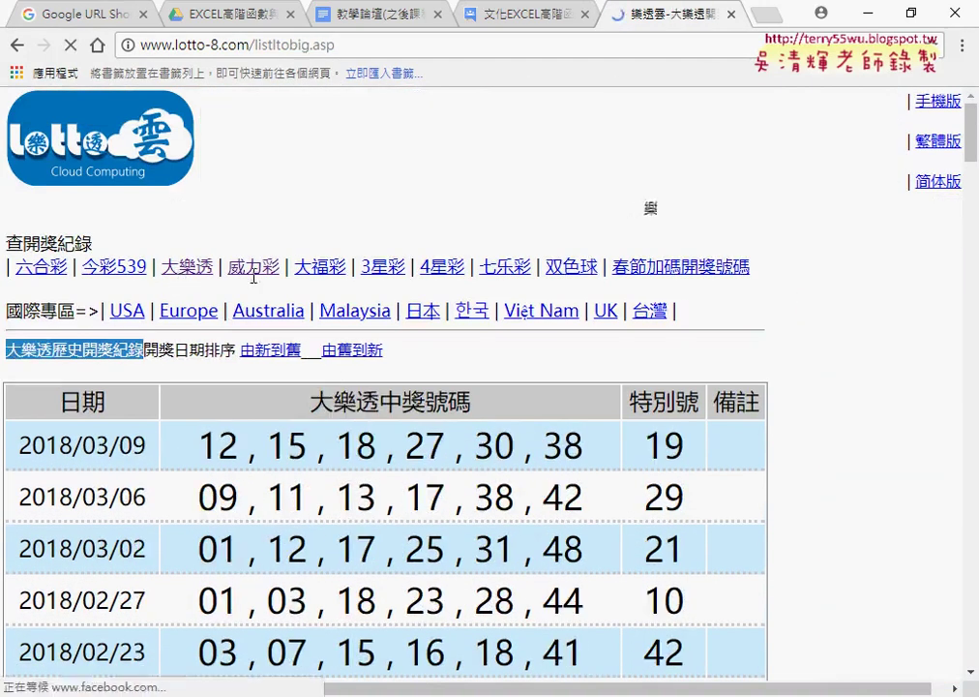
{"action": "scroll", "coordinate": [487, 330], "scroll_direction": "down", "scroll_amount": 2}
{"action": "scroll", "coordinate": [487, 330], "scroll_direction": "down", "scroll_amount": 2}
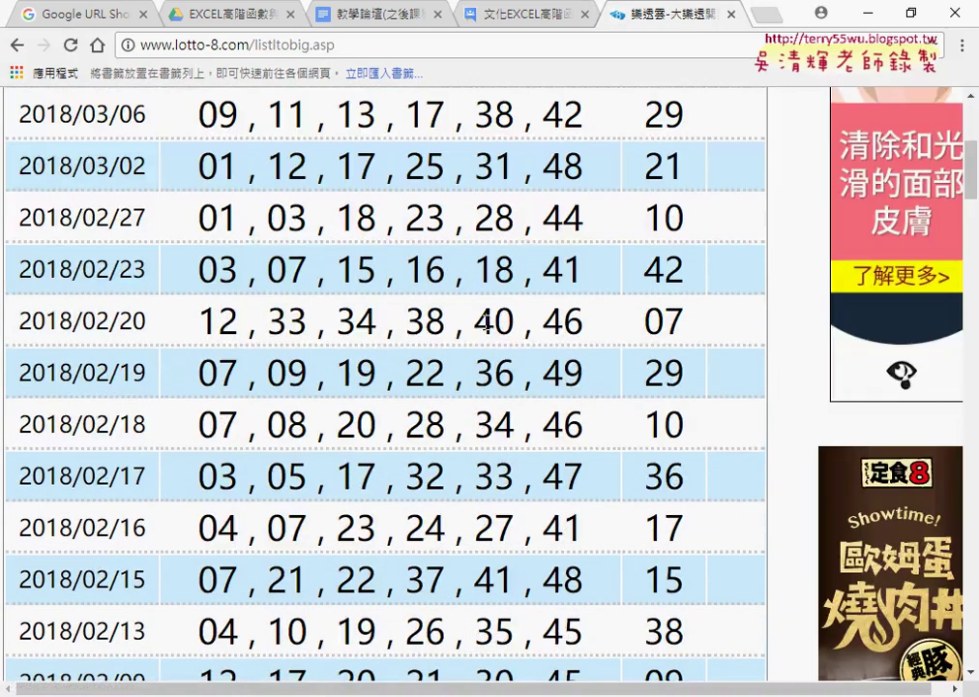
{"action": "scroll", "coordinate": [487, 325], "scroll_direction": "up", "scroll_amount": 3}
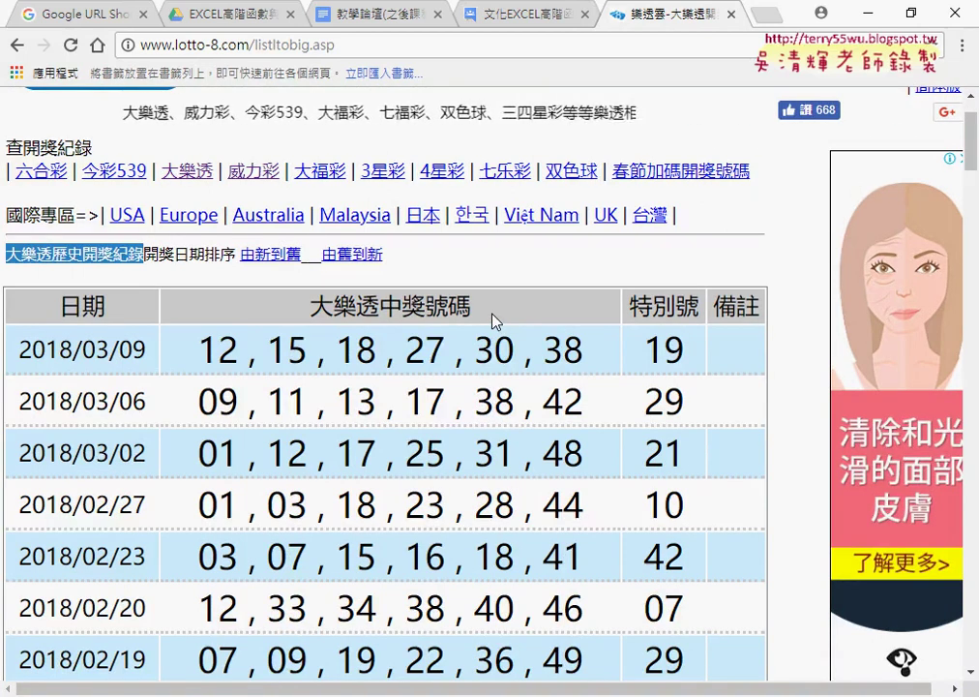
{"action": "scroll", "coordinate": [494, 321], "scroll_direction": "down", "scroll_amount": 1}
{"action": "scroll", "coordinate": [494, 321], "scroll_direction": "down", "scroll_amount": 3}
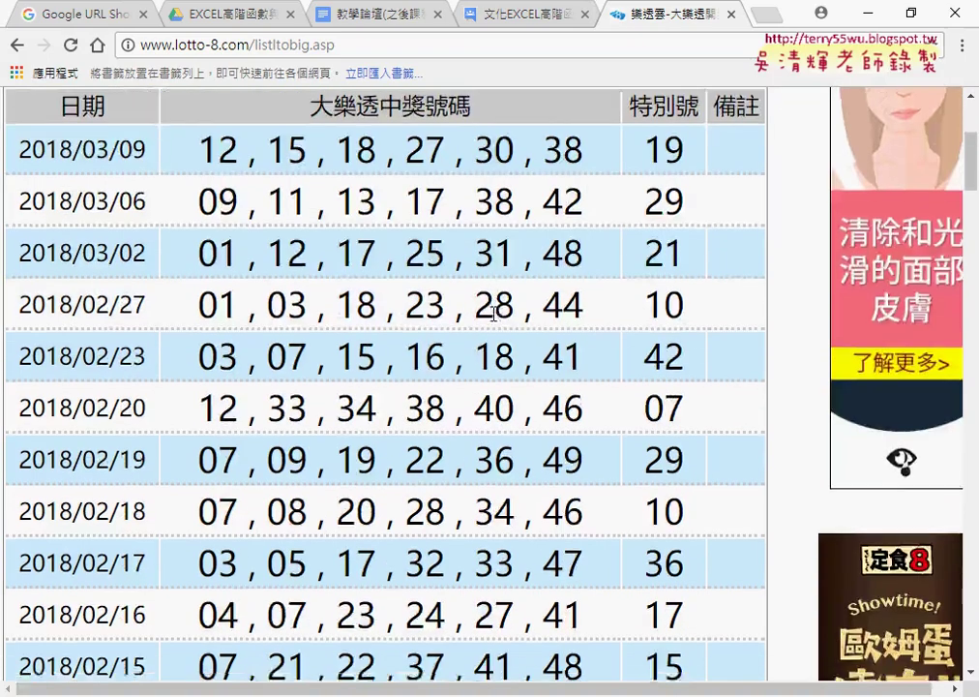
{"action": "scroll", "coordinate": [493, 322], "scroll_direction": "down", "scroll_amount": 6}
{"action": "scroll", "coordinate": [493, 322], "scroll_direction": "down", "scroll_amount": 8}
{"action": "scroll", "coordinate": [493, 319], "scroll_direction": "down", "scroll_amount": 5}
{"action": "scroll", "coordinate": [494, 319], "scroll_direction": "down", "scroll_amount": 3}
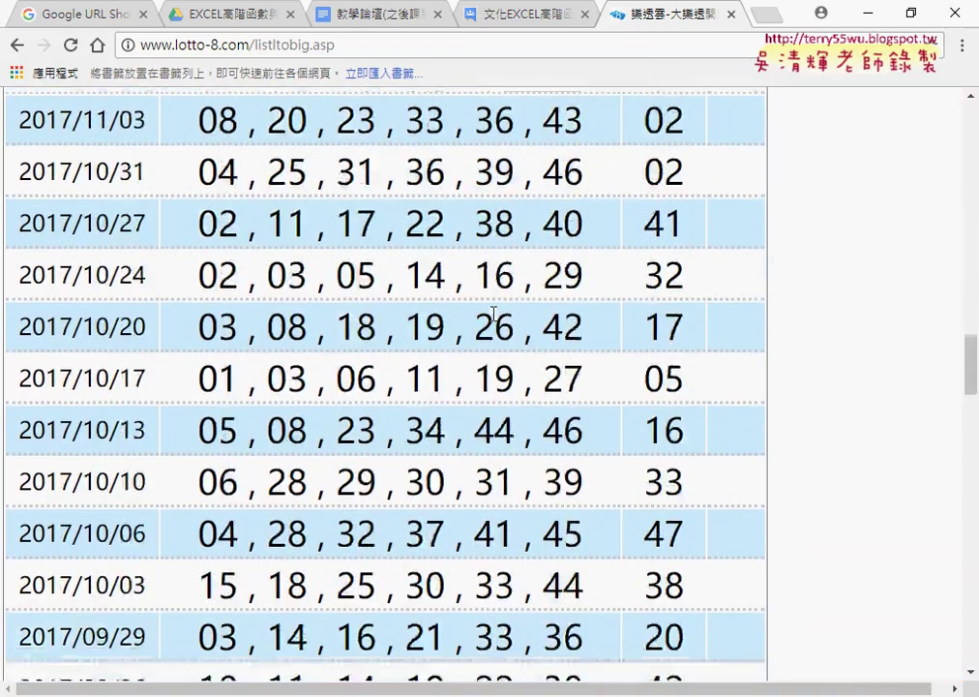
{"action": "scroll", "coordinate": [493, 314], "scroll_direction": "down", "scroll_amount": 8}
{"action": "scroll", "coordinate": [493, 312], "scroll_direction": "down", "scroll_amount": 7}
{"action": "scroll", "coordinate": [493, 313], "scroll_direction": "down", "scroll_amount": 1}
{"action": "scroll", "coordinate": [494, 312], "scroll_direction": "down", "scroll_amount": 3}
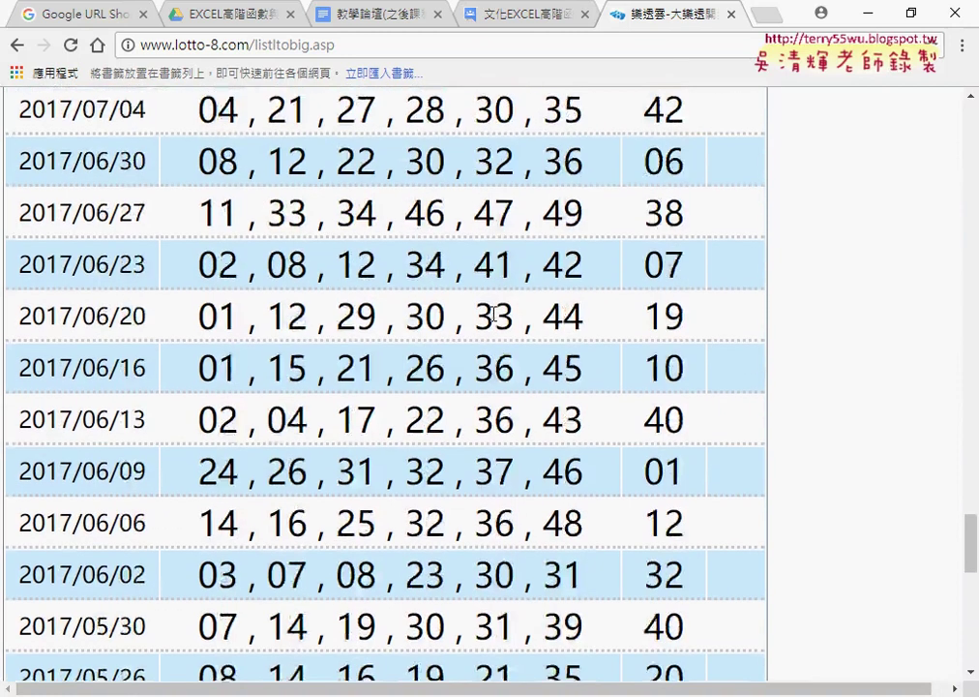
{"action": "scroll", "coordinate": [494, 312], "scroll_direction": "down", "scroll_amount": 6}
{"action": "scroll", "coordinate": [494, 312], "scroll_direction": "down", "scroll_amount": 4}
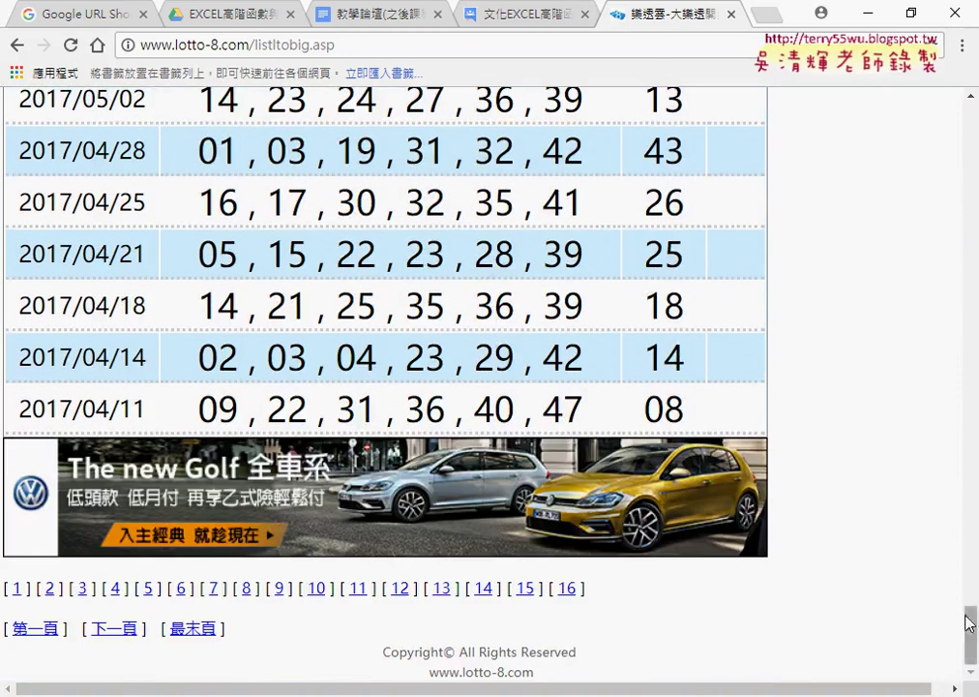
{"action": "left_click_drag", "start_coordinate": [970, 623], "coordinate": [970, 112]}
{"action": "left_click", "coordinate": [187, 280]}
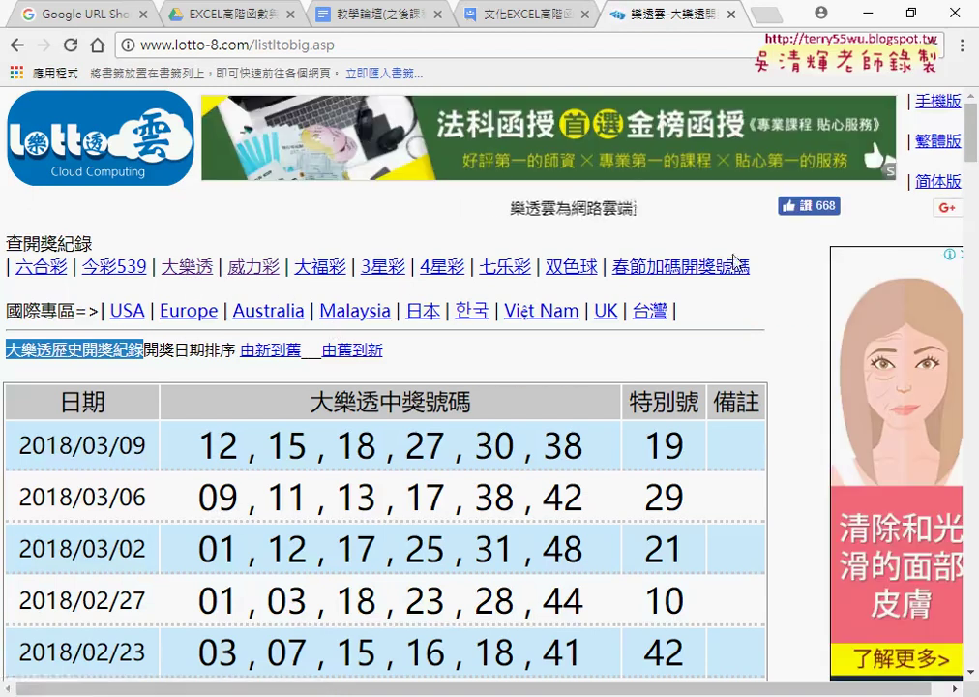
{"action": "left_click_drag", "start_coordinate": [970, 145], "coordinate": [976, 658]}
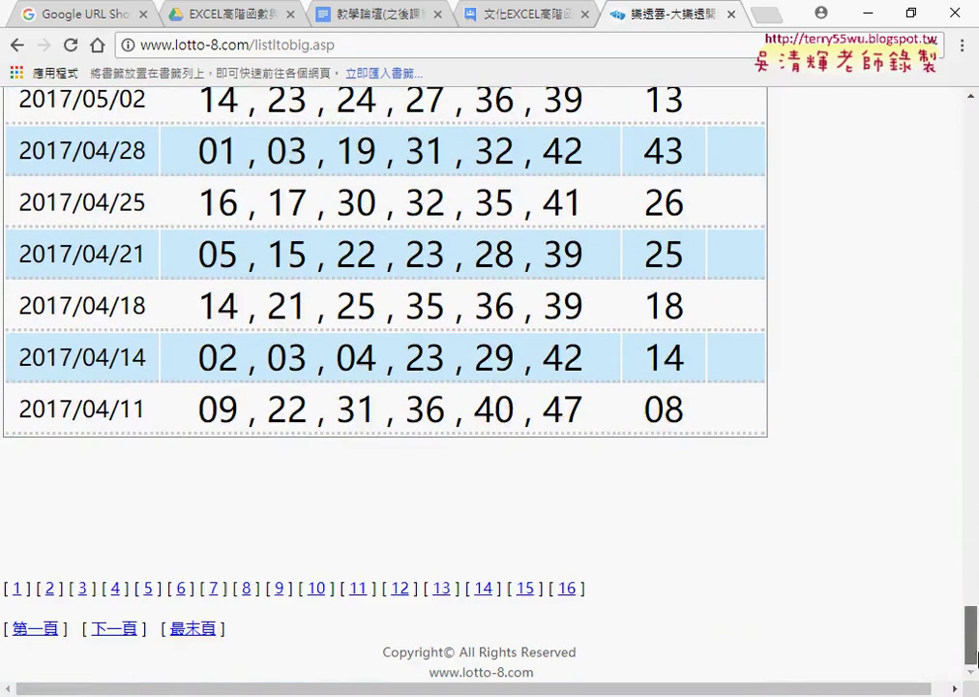
{"action": "scroll", "coordinate": [186, 353], "scroll_direction": "up", "scroll_amount": 10}
{"action": "scroll", "coordinate": [187, 354], "scroll_direction": "up", "scroll_amount": 15}
{"action": "scroll", "coordinate": [187, 350], "scroll_direction": "up", "scroll_amount": 7}
{"action": "scroll", "coordinate": [187, 351], "scroll_direction": "up", "scroll_amount": 12}
{"action": "scroll", "coordinate": [187, 346], "scroll_direction": "up", "scroll_amount": 5}
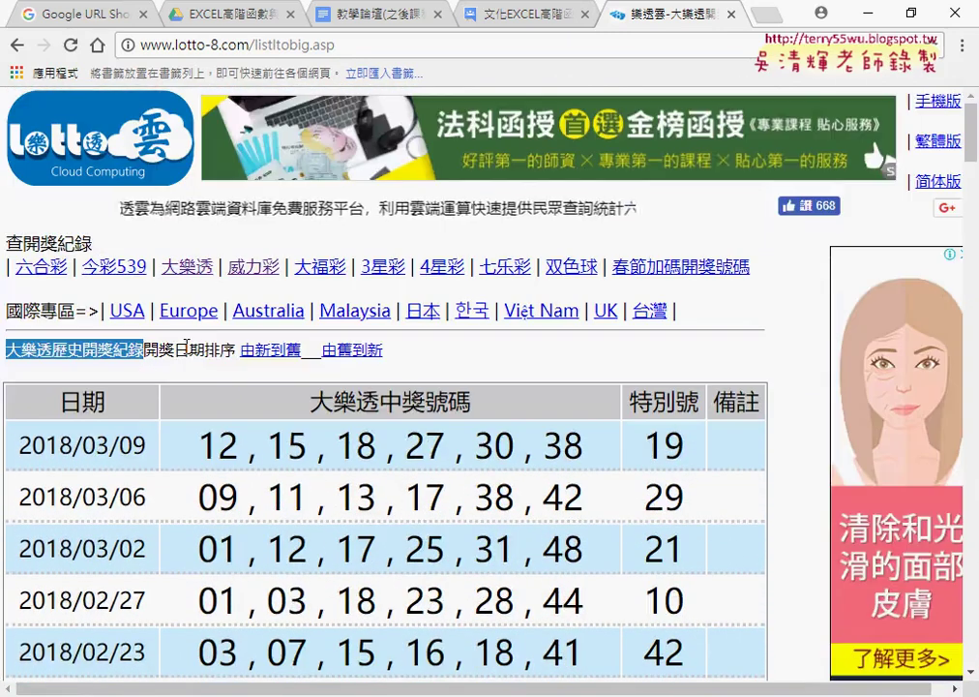
{"action": "left_click", "coordinate": [188, 270]}
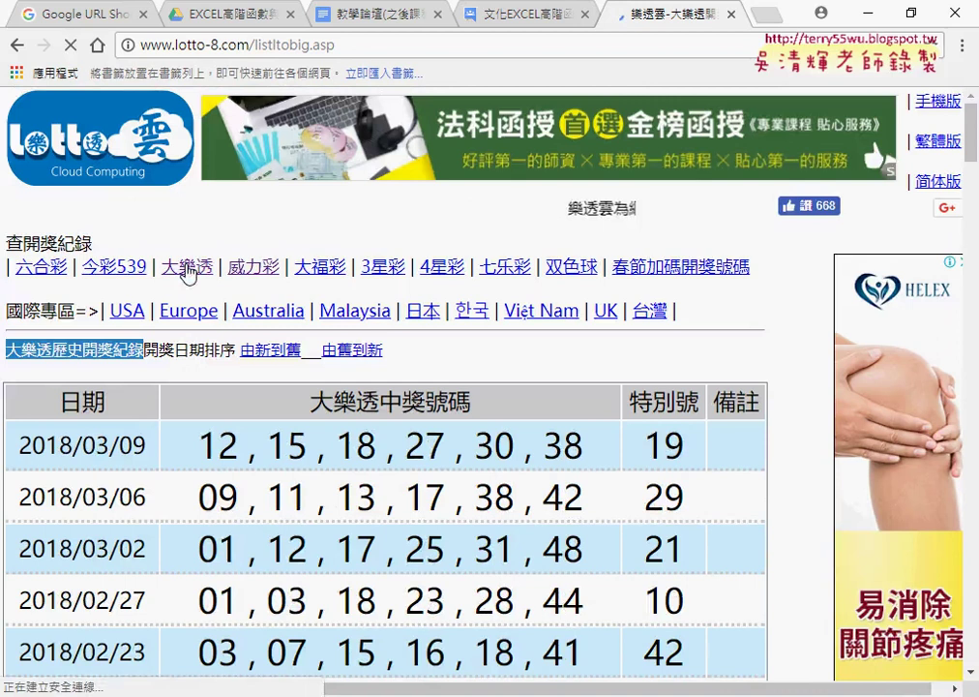
Step: Highlight the latest draw's numbers with special number 19, and the 2018/03/06 draw's numbers
{"action": "scroll", "coordinate": [196, 411], "scroll_direction": "down", "scroll_amount": 1}
{"action": "left_click_drag", "start_coordinate": [201, 358], "coordinate": [584, 354]}
{"action": "left_click_drag", "start_coordinate": [644, 351], "coordinate": [682, 353]}
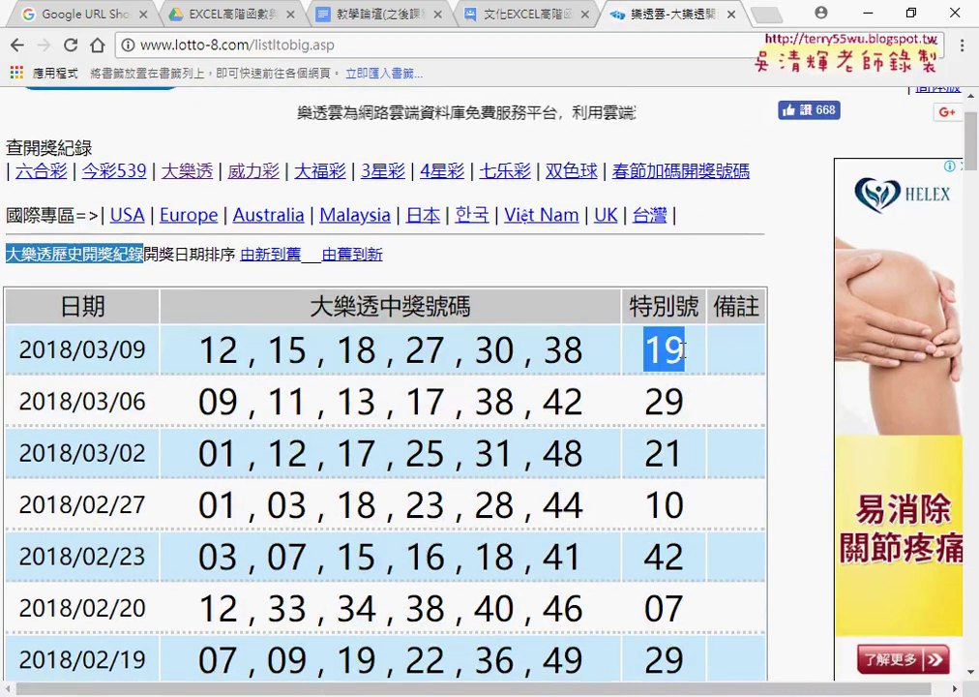
{"action": "left_click_drag", "start_coordinate": [198, 401], "coordinate": [574, 402]}
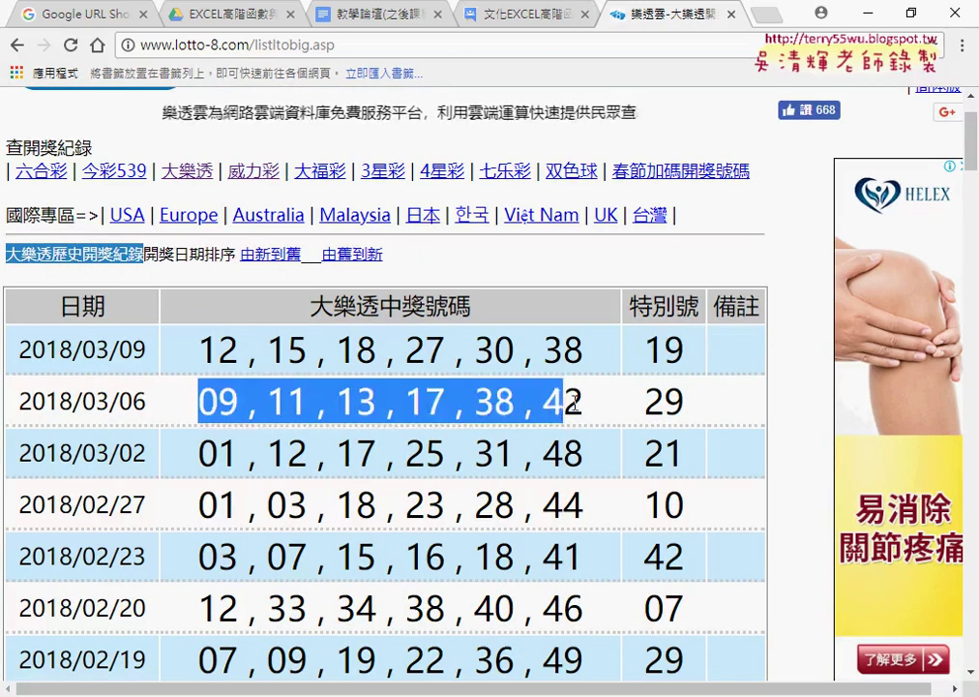
{"action": "left_click_drag", "start_coordinate": [644, 400], "coordinate": [684, 401]}
{"action": "scroll", "coordinate": [634, 392], "scroll_direction": "down", "scroll_amount": 2}
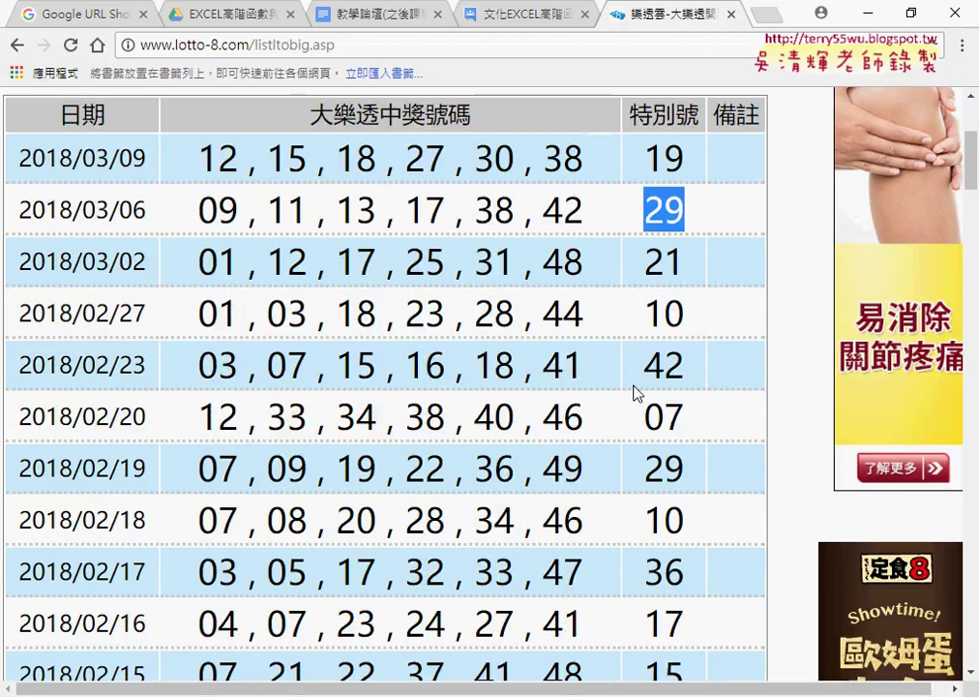
{"action": "left_click_drag", "start_coordinate": [974, 166], "coordinate": [974, 639]}
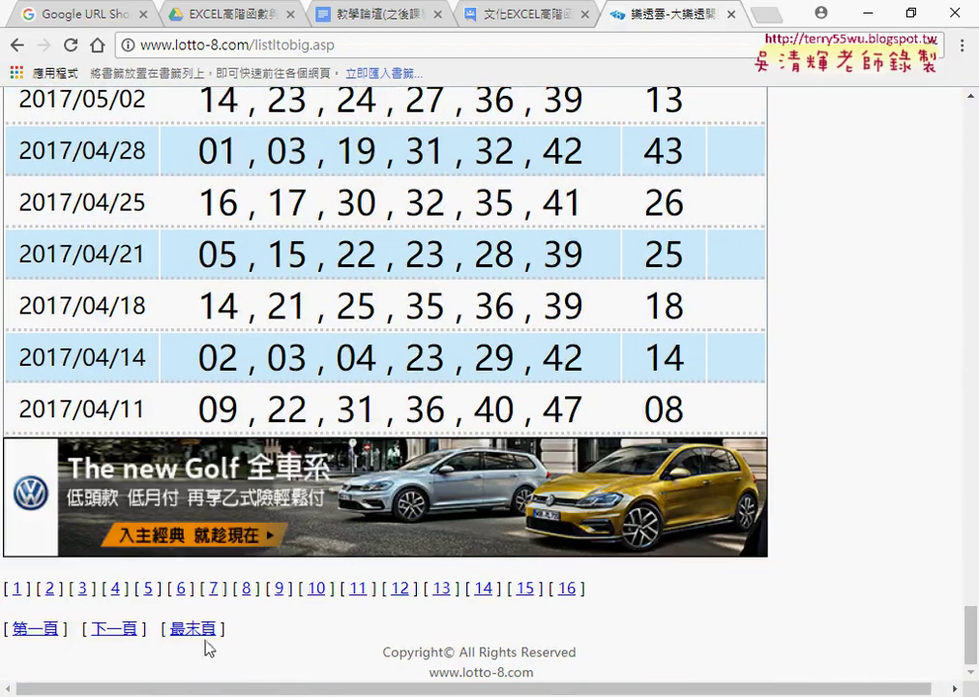
Step: Jump to page 16 with the oldest draws, then return to page 1
{"action": "left_click", "coordinate": [16, 589]}
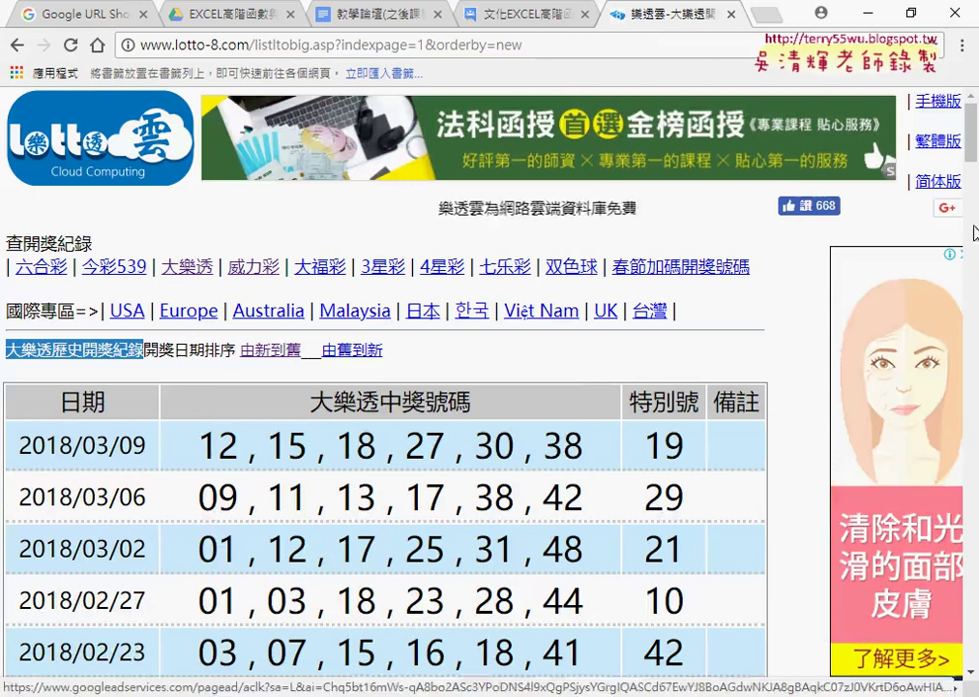
{"action": "left_click_drag", "start_coordinate": [972, 131], "coordinate": [976, 677]}
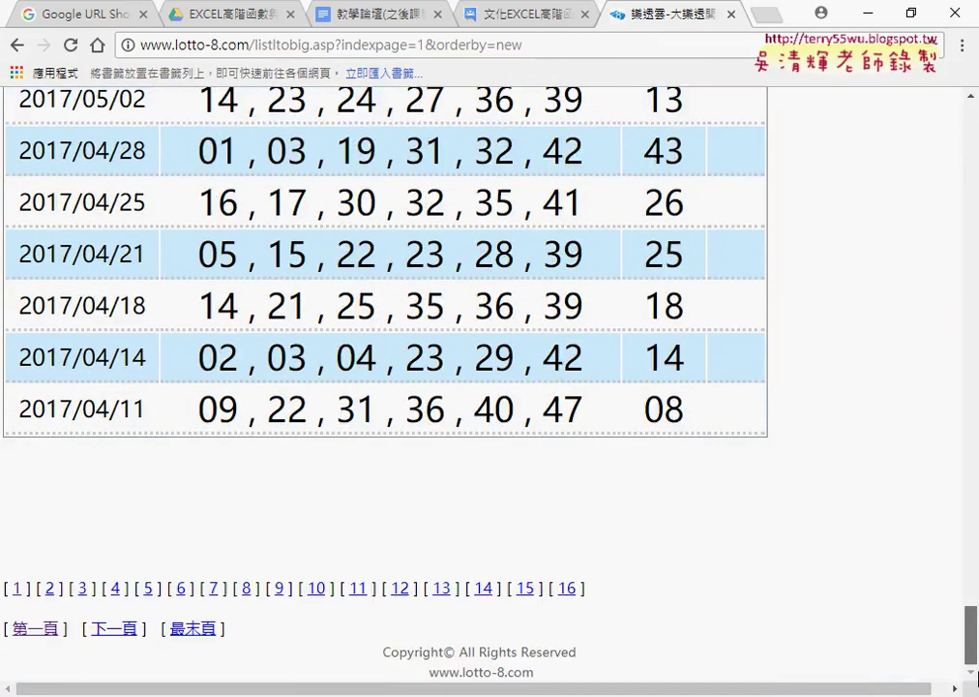
{"action": "left_click", "coordinate": [566, 588]}
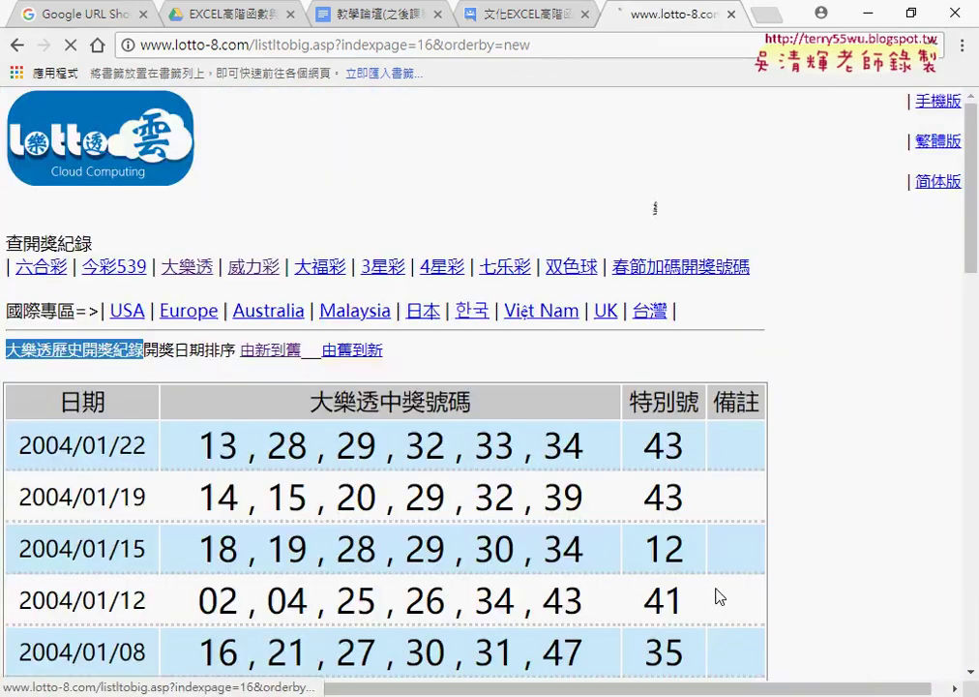
{"action": "scroll", "coordinate": [716, 596], "scroll_direction": "down", "scroll_amount": 5}
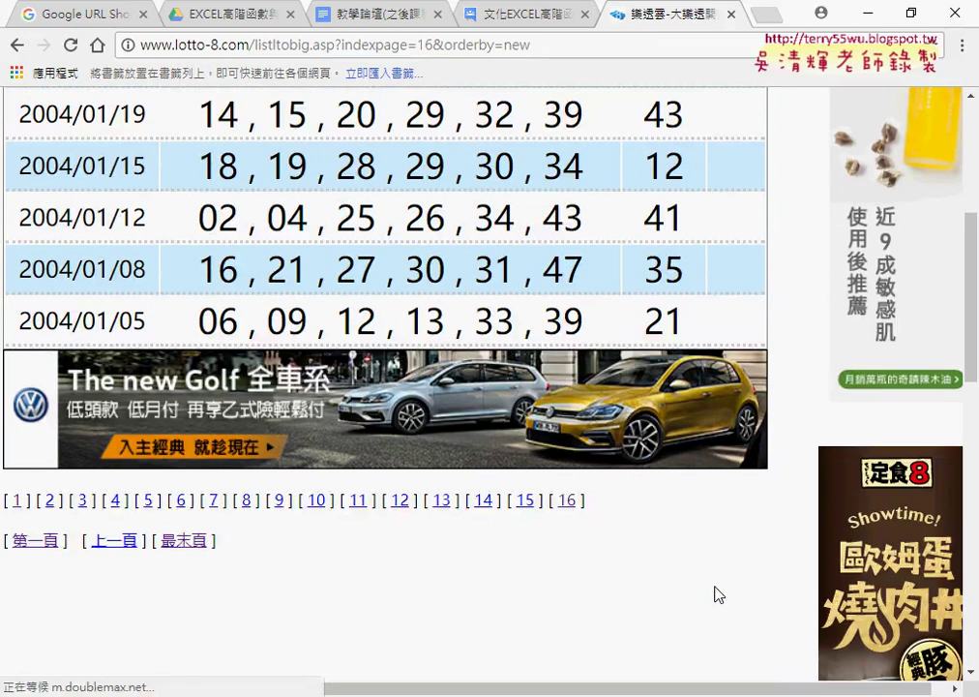
{"action": "left_click", "coordinate": [15, 501]}
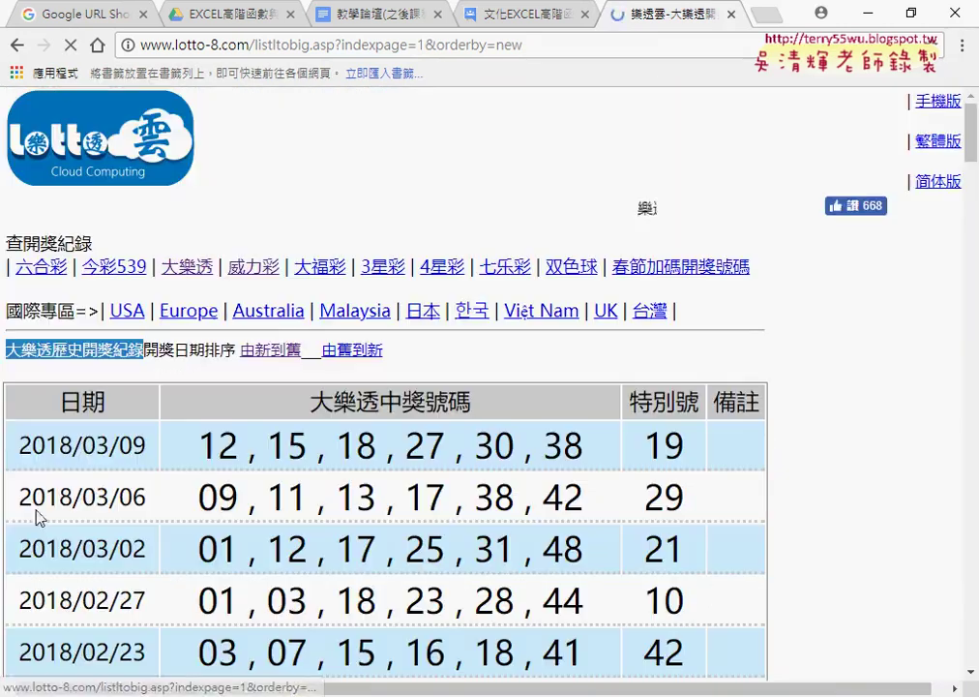
Step: Scroll to the bottom of page 1 and highlight the page links 1 to 16
{"action": "scroll", "coordinate": [59, 513], "scroll_direction": "down", "scroll_amount": 6}
{"action": "scroll", "coordinate": [62, 511], "scroll_direction": "down", "scroll_amount": 8}
{"action": "scroll", "coordinate": [60, 511], "scroll_direction": "down", "scroll_amount": 8}
{"action": "scroll", "coordinate": [60, 511], "scroll_direction": "down", "scroll_amount": 9}
{"action": "scroll", "coordinate": [60, 512], "scroll_direction": "down", "scroll_amount": 7}
{"action": "scroll", "coordinate": [60, 513], "scroll_direction": "down", "scroll_amount": 7}
{"action": "scroll", "coordinate": [60, 510], "scroll_direction": "down", "scroll_amount": 6}
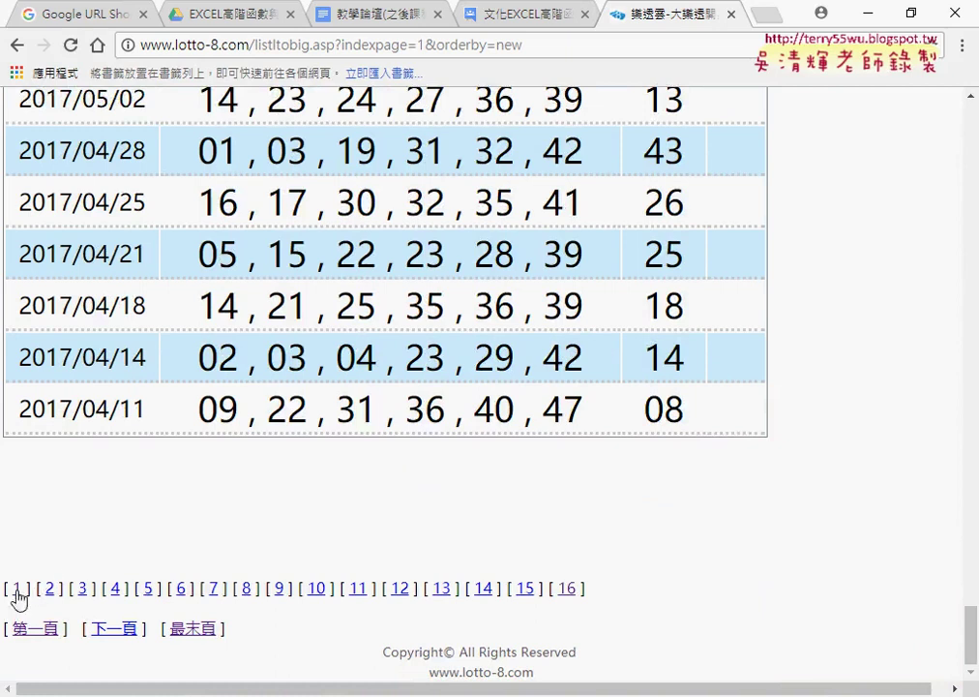
{"action": "left_click_drag", "start_coordinate": [649, 597], "coordinate": [113, 562]}
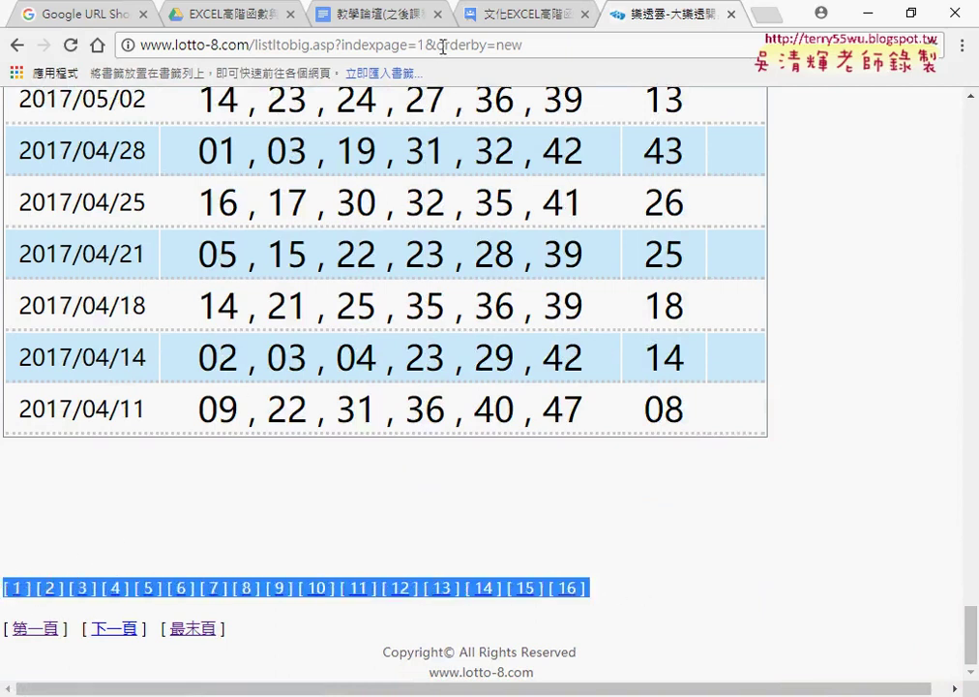
Step: Open page 2 and mark the page number 2 in its indexpage=2 address with pen annotations
{"action": "left_click", "coordinate": [50, 592]}
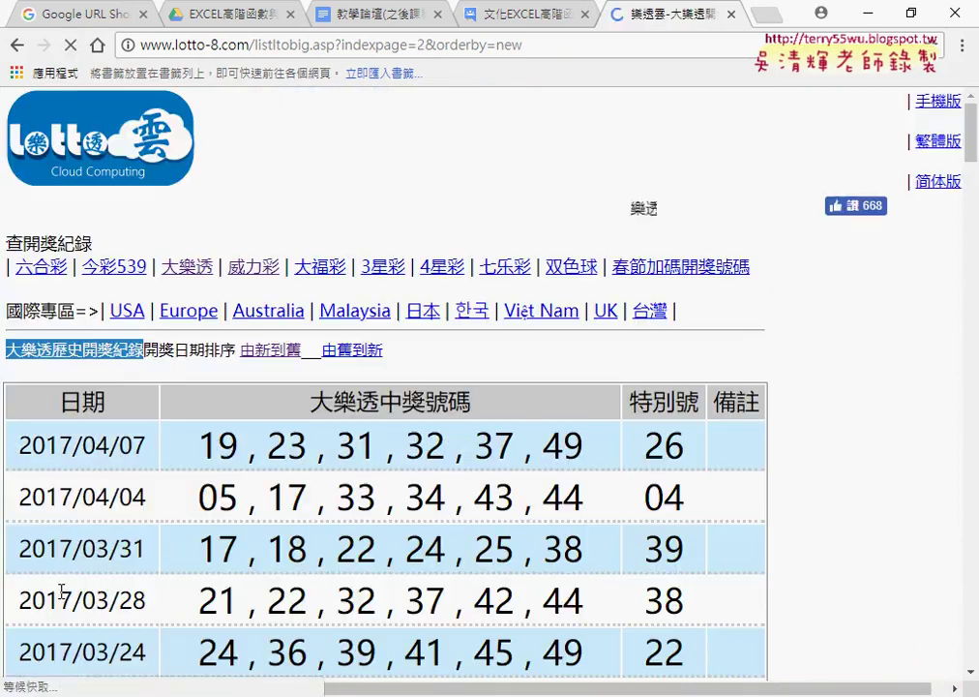
{"action": "double_click", "coordinate": [421, 44]}
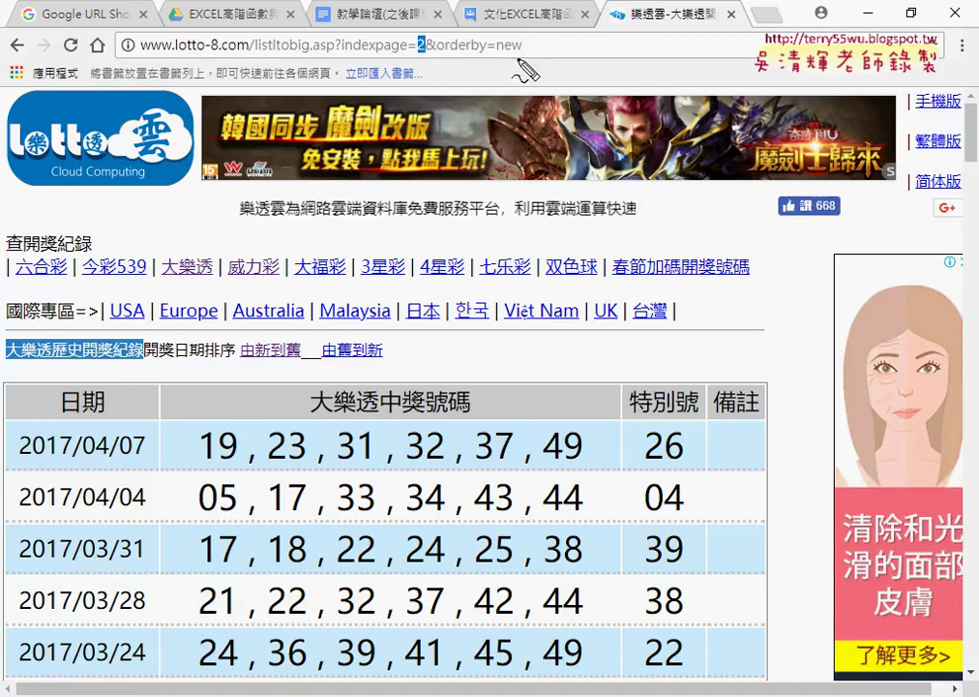
{"action": "left_click_drag", "start_coordinate": [136, 55], "coordinate": [540, 56]}
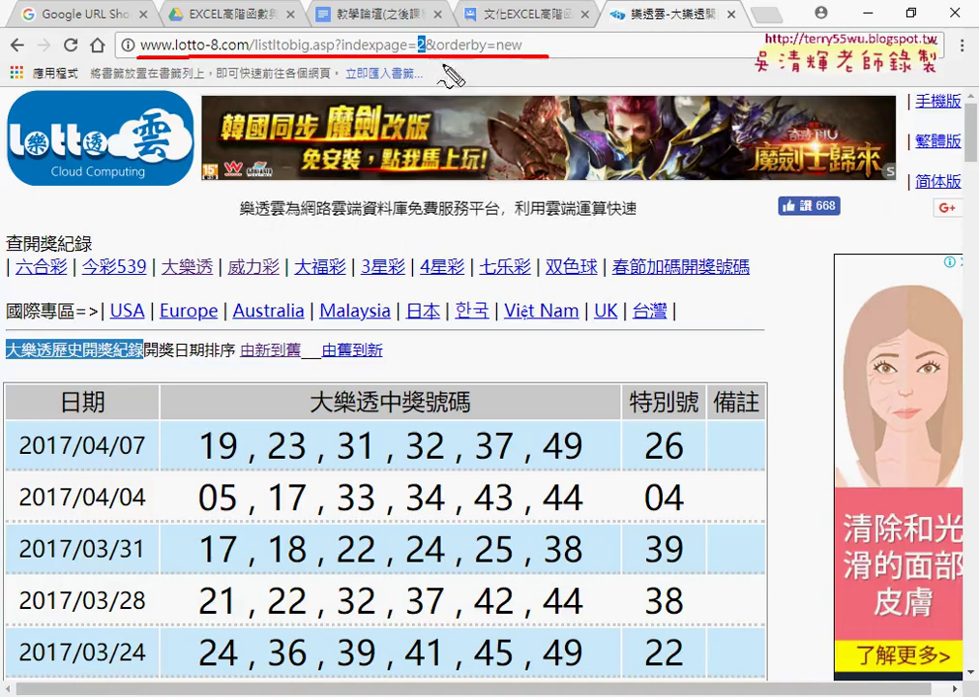
{"action": "left_click_drag", "start_coordinate": [431, 60], "coordinate": [423, 44]}
{"action": "double_click", "coordinate": [422, 43]}
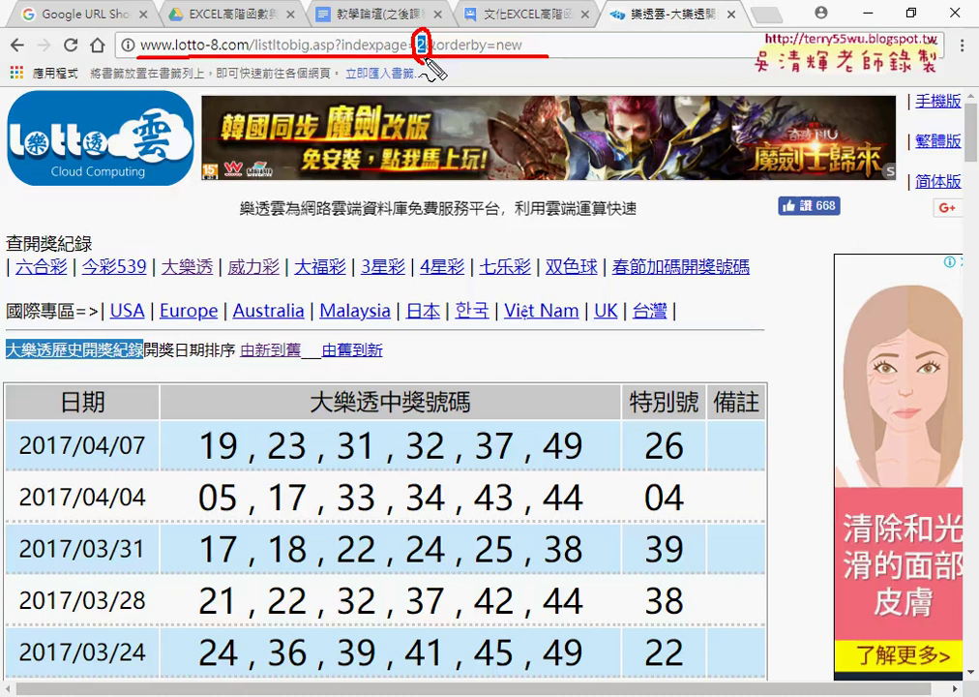
{"action": "mouse_move", "coordinate": [460, 198]}
{"action": "left_mouse_down"}
{"action": "mouse_move", "coordinate": [425, 60]}
{"action": "mouse_move", "coordinate": [448, 85]}
{"action": "left_mouse_up"}
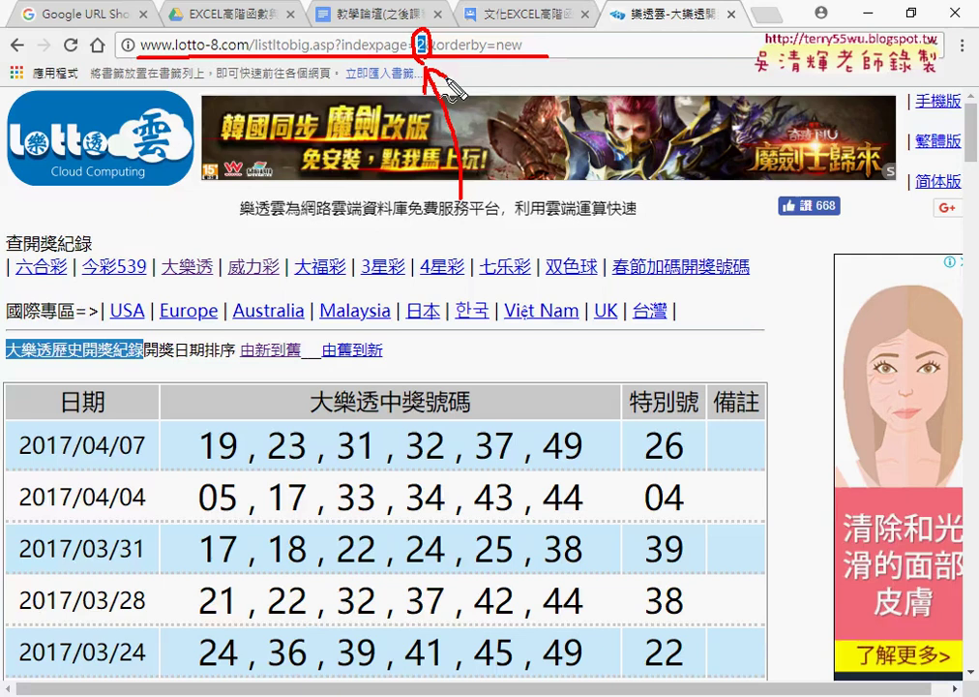
{"action": "key", "text": "Escape"}
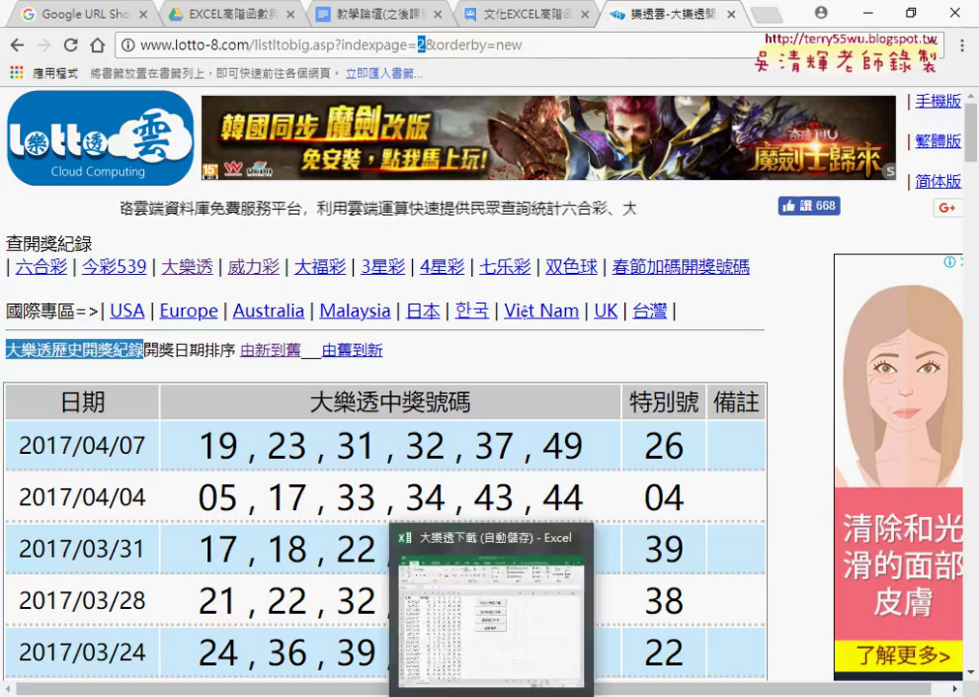
Step: In 大樂透下載, run the 刪除舊工作表 macro and add a blank sheet 工作表1
{"action": "left_click", "coordinate": [485, 648]}
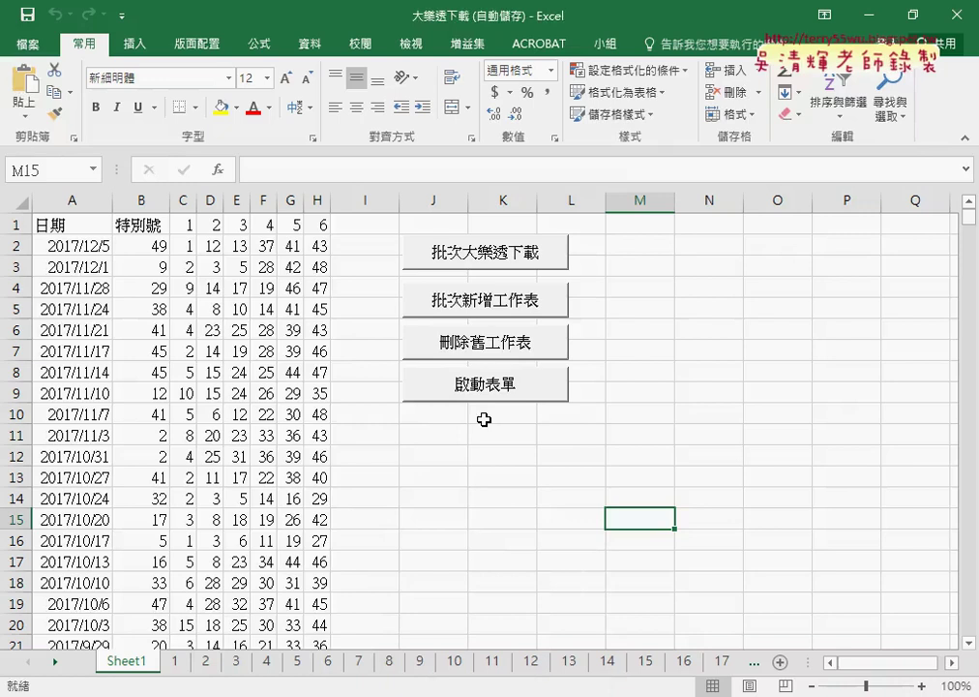
{"action": "left_click", "coordinate": [489, 347]}
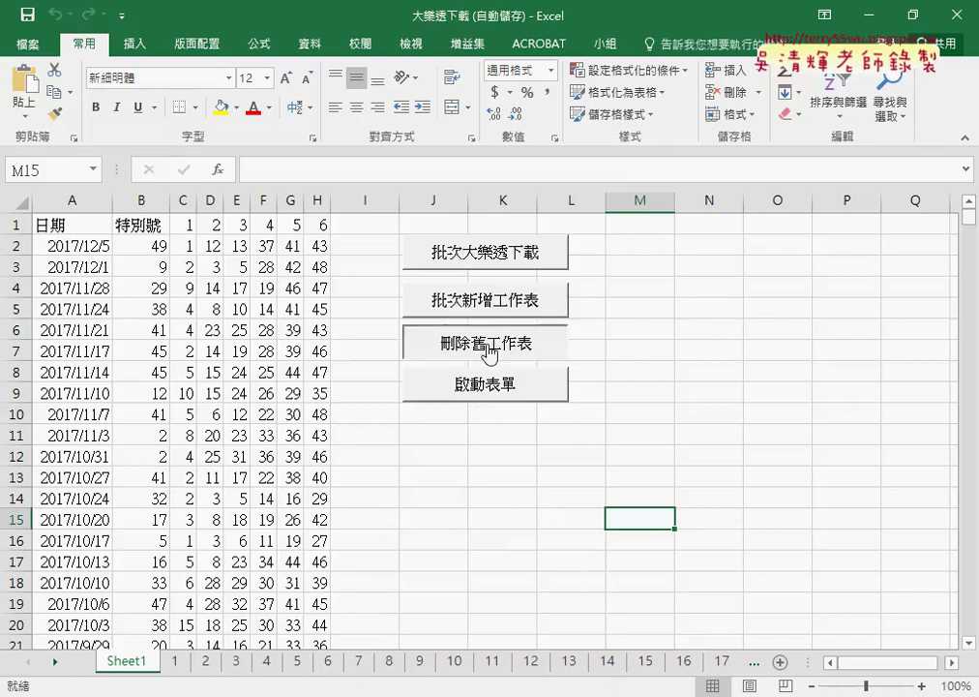
{"action": "left_click", "coordinate": [202, 664]}
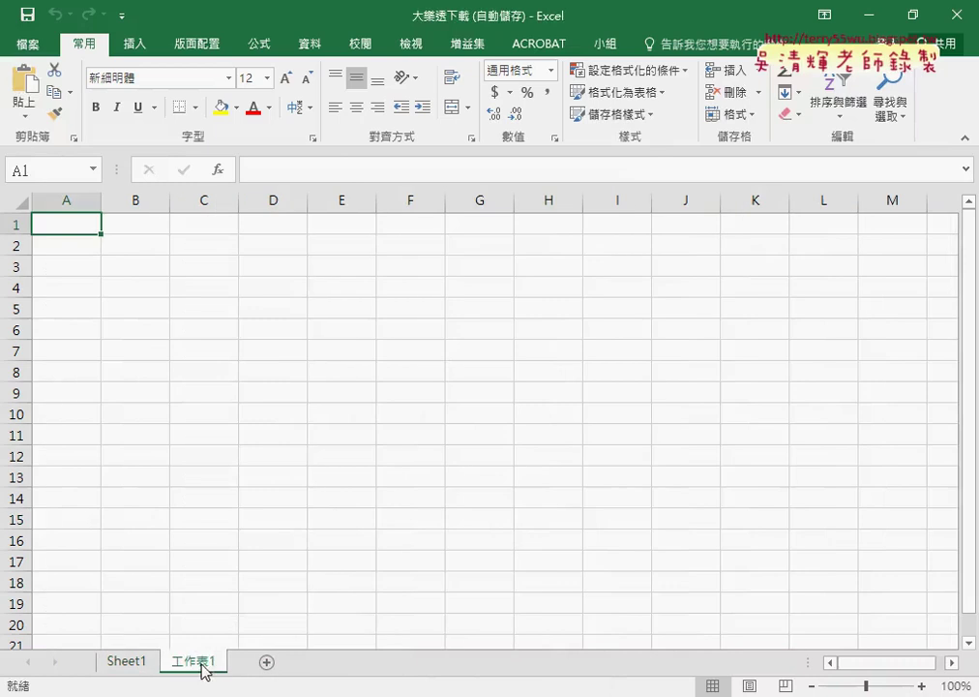
Step: Enable the 開發人員 tab under Options > 自訂功能區 and launch the Visual Basic editor
{"action": "left_click", "coordinate": [124, 18]}
{"action": "left_click", "coordinate": [211, 345]}
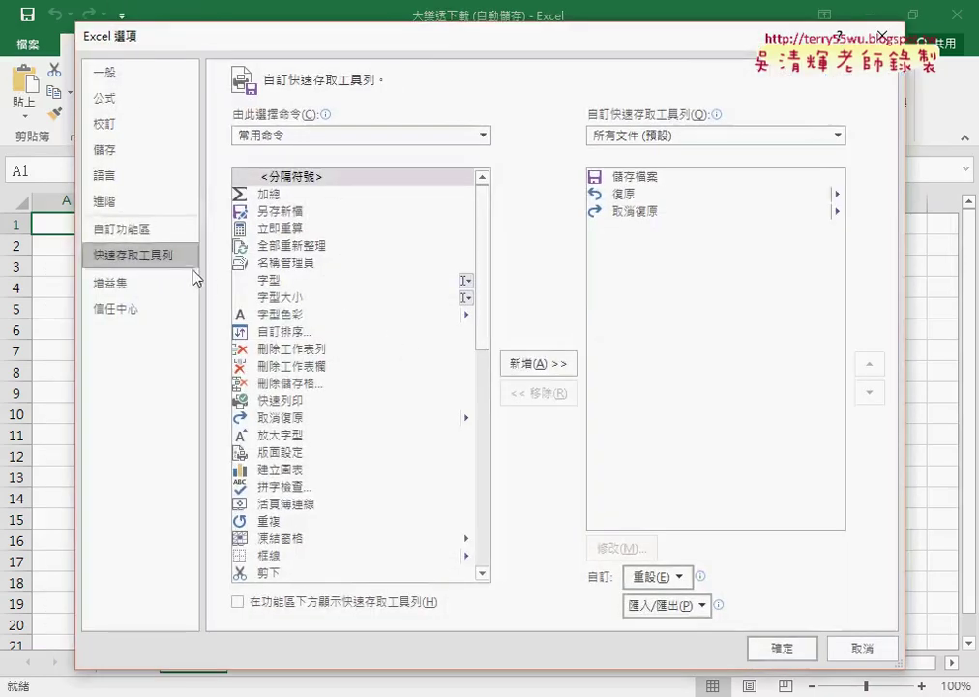
{"action": "left_click", "coordinate": [136, 229]}
{"action": "left_click", "coordinate": [575, 425]}
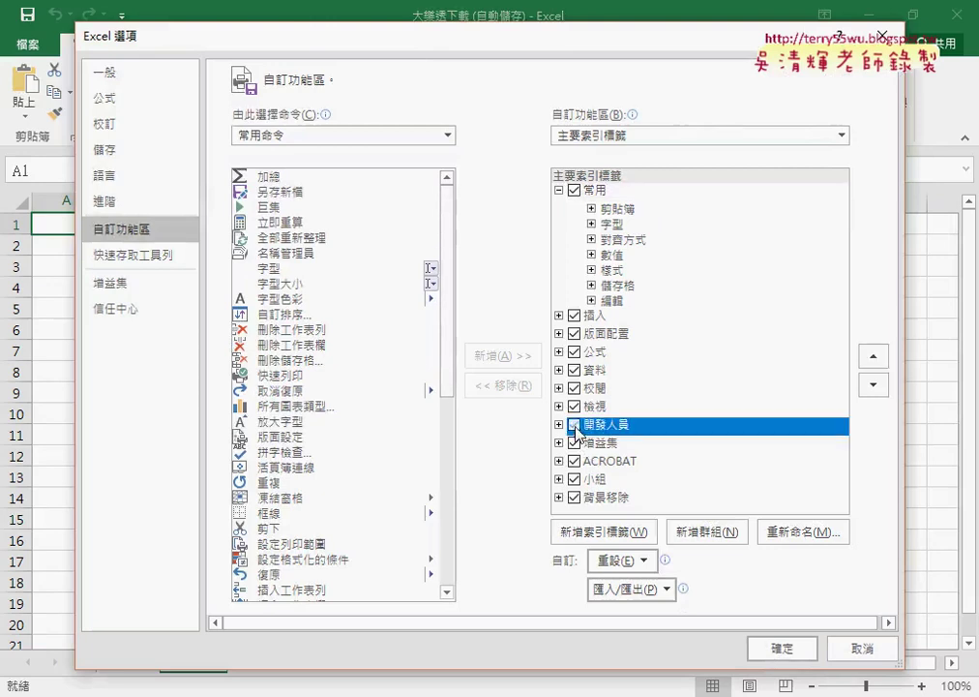
{"action": "left_click", "coordinate": [797, 650]}
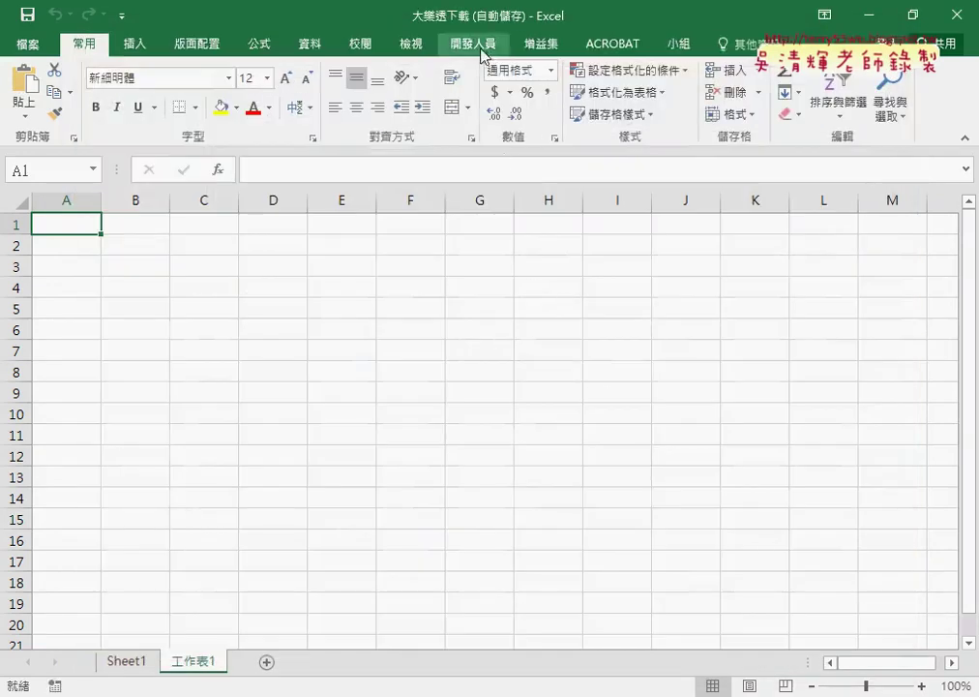
{"action": "left_click", "coordinate": [473, 43]}
{"action": "left_click", "coordinate": [39, 87]}
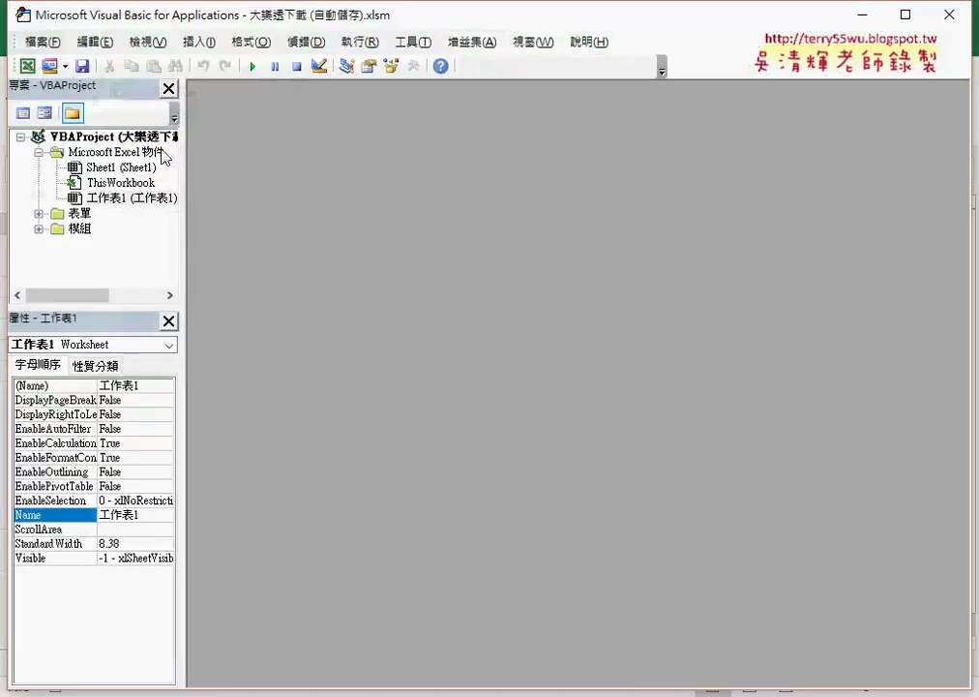
Step: Open Module1 and Module2, selecting Module2's first 大樂透下載 procedure
{"action": "left_click", "coordinate": [78, 213]}
{"action": "double_click", "coordinate": [78, 230]}
{"action": "left_click", "coordinate": [106, 244]}
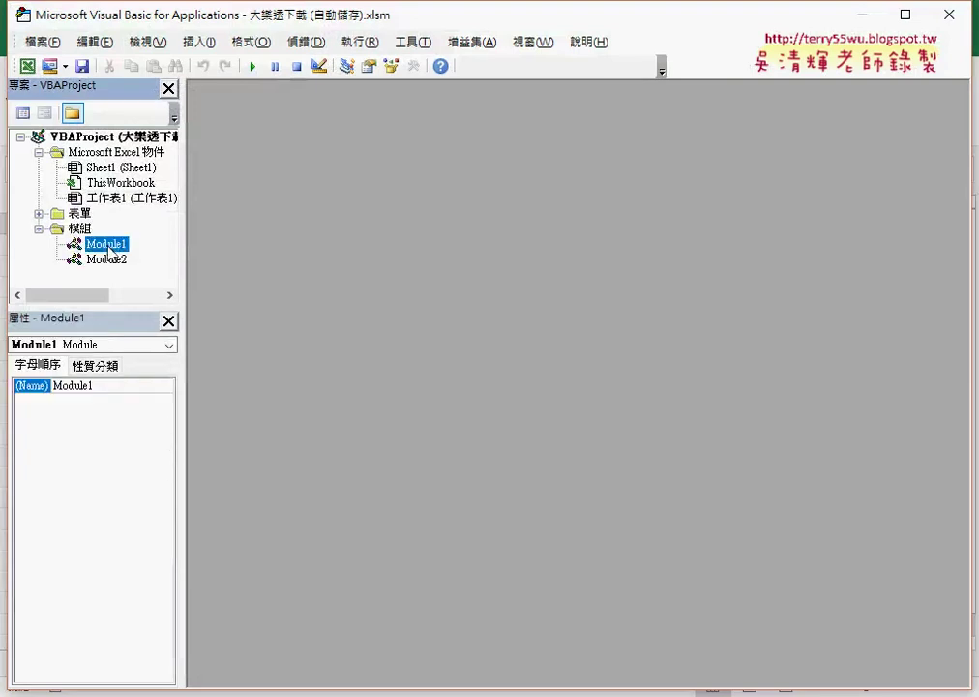
{"action": "double_click", "coordinate": [109, 246]}
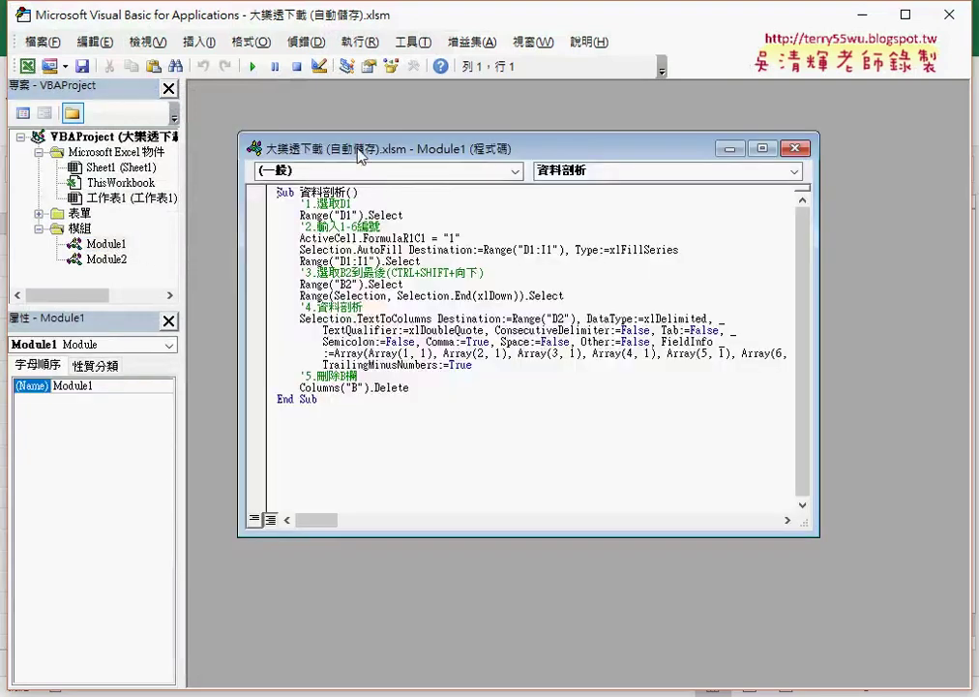
{"action": "double_click", "coordinate": [282, 119]}
{"action": "double_click", "coordinate": [104, 259]}
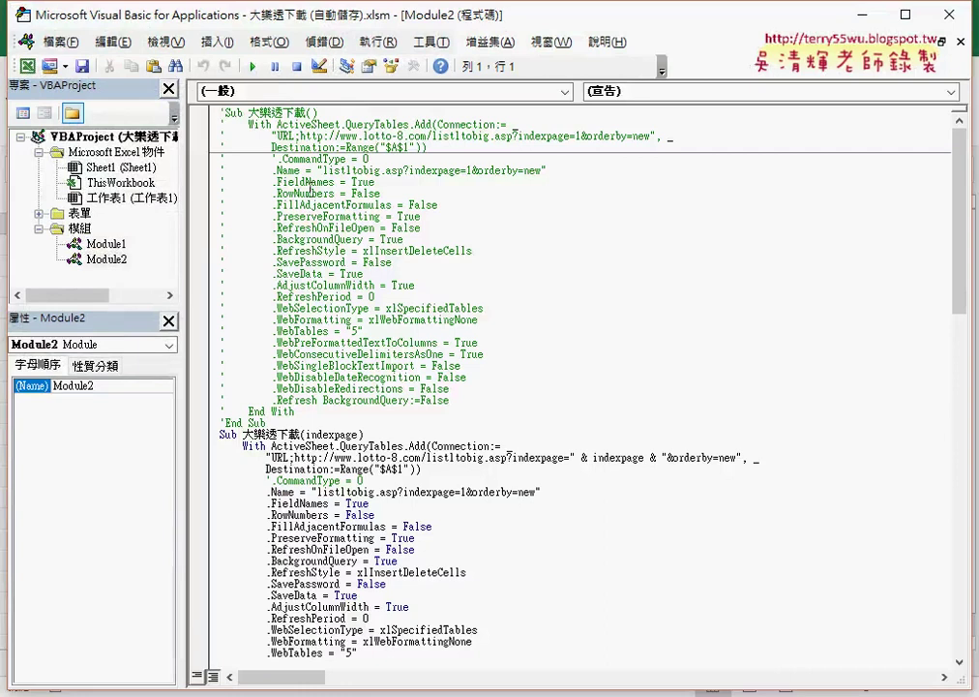
{"action": "left_click", "coordinate": [211, 114]}
{"action": "left_click_drag", "start_coordinate": [211, 114], "coordinate": [217, 423]}
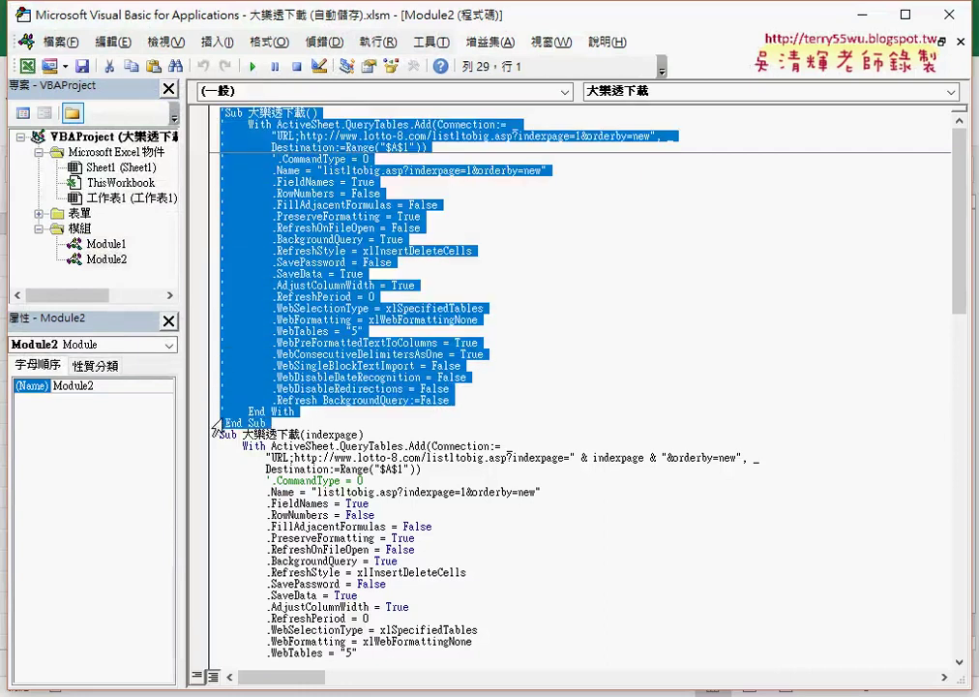
Step: In Sub 批次大樂透下載, change the loop For i = 1 To 50 to For i = 1 To 5
{"action": "scroll", "coordinate": [386, 390], "scroll_direction": "down", "scroll_amount": 4}
{"action": "scroll", "coordinate": [386, 390], "scroll_direction": "down", "scroll_amount": 6}
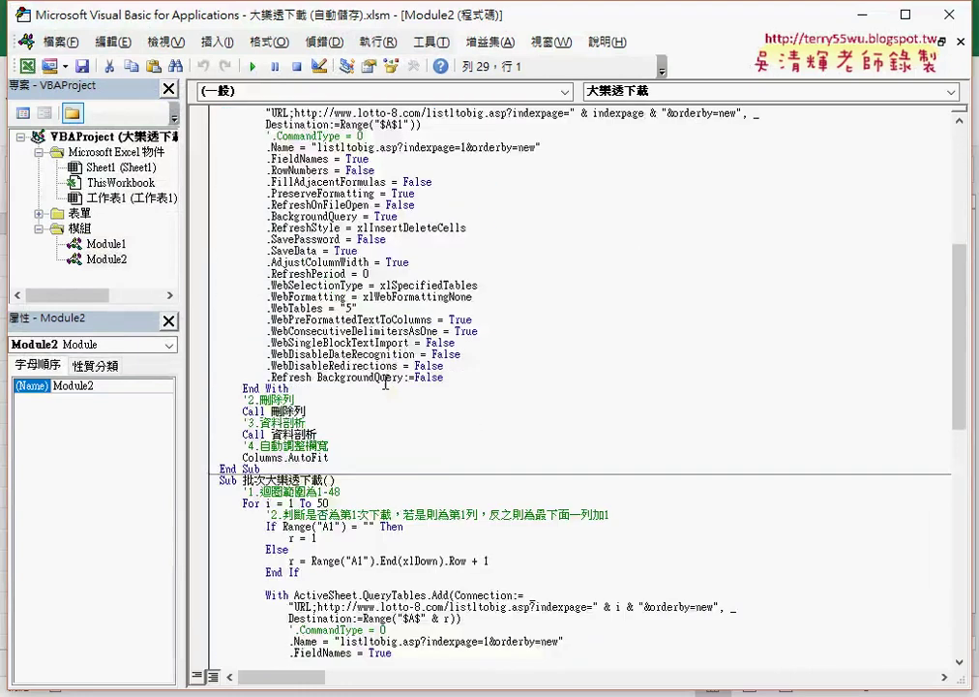
{"action": "scroll", "coordinate": [386, 390], "scroll_direction": "down", "scroll_amount": 4}
{"action": "scroll", "coordinate": [345, 345], "scroll_direction": "down", "scroll_amount": 2}
{"action": "scroll", "coordinate": [346, 345], "scroll_direction": "down", "scroll_amount": 2}
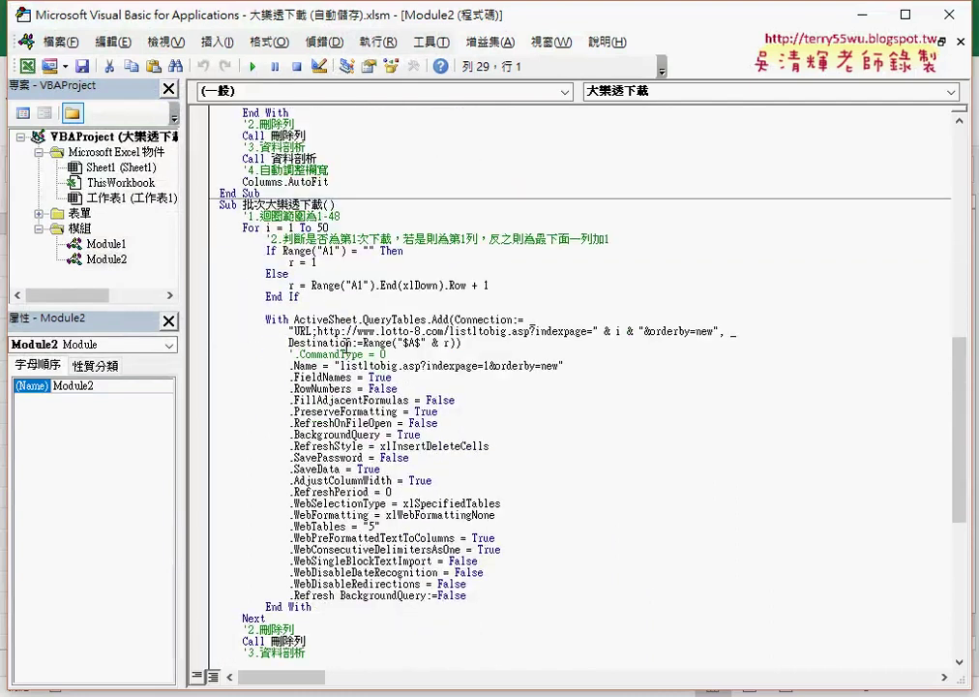
{"action": "left_click_drag", "start_coordinate": [243, 205], "coordinate": [264, 205]}
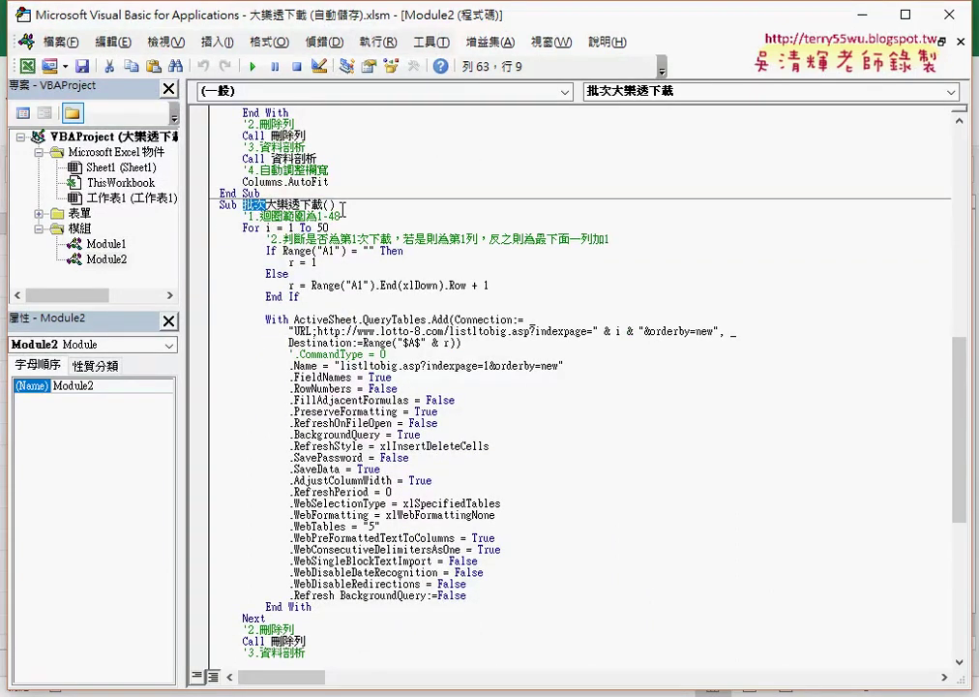
{"action": "left_click", "coordinate": [239, 228]}
{"action": "left_click_drag", "start_coordinate": [240, 228], "coordinate": [331, 228]}
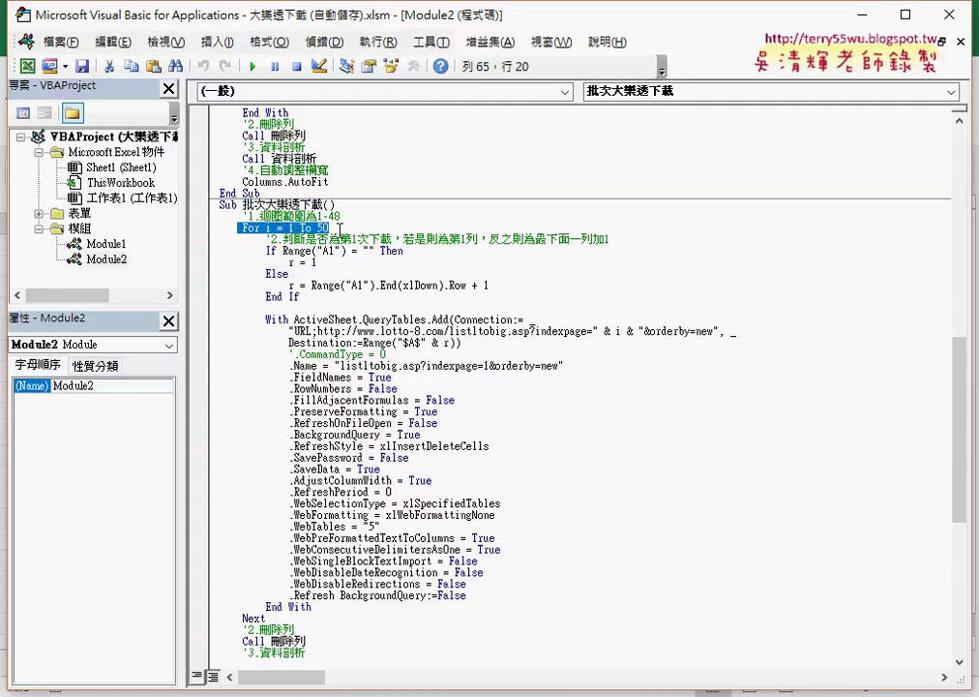
{"action": "left_click", "coordinate": [330, 228]}
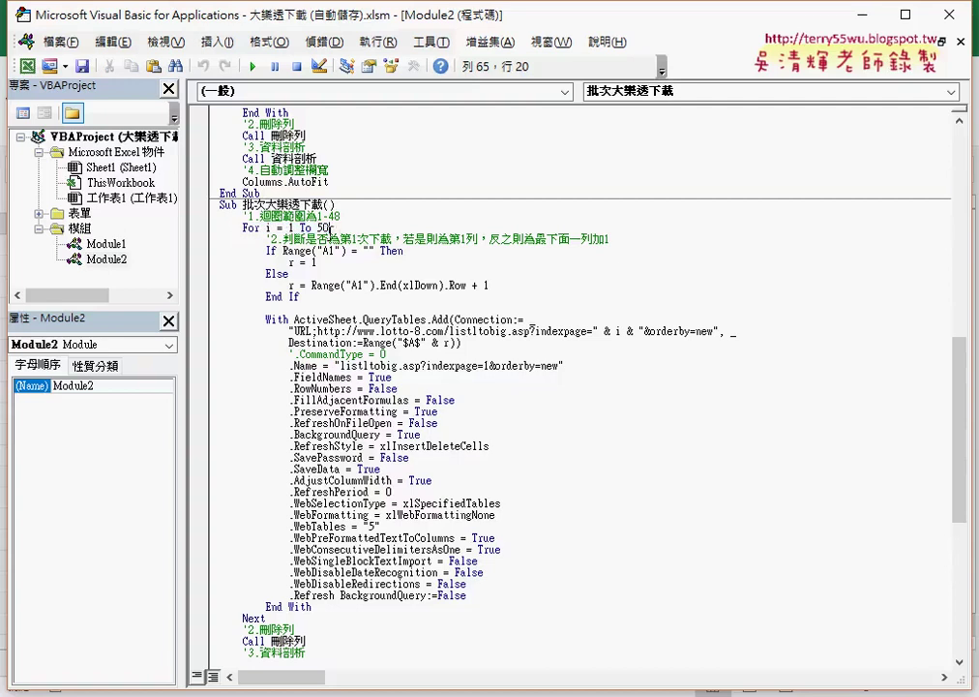
{"action": "double_click", "coordinate": [321, 228]}
{"action": "type", "text": "5"}
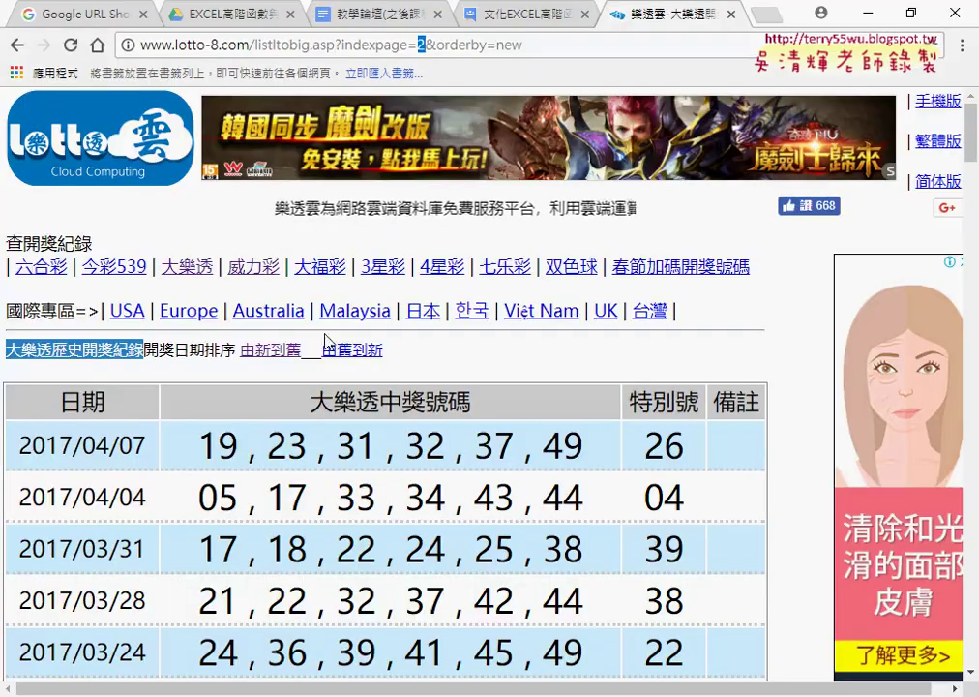
Step: Reload the 大樂透 listing, open its last page 16, and highlight 16 in the address
{"action": "left_click", "coordinate": [188, 269]}
{"action": "scroll", "coordinate": [261, 348], "scroll_direction": "down", "scroll_amount": 3}
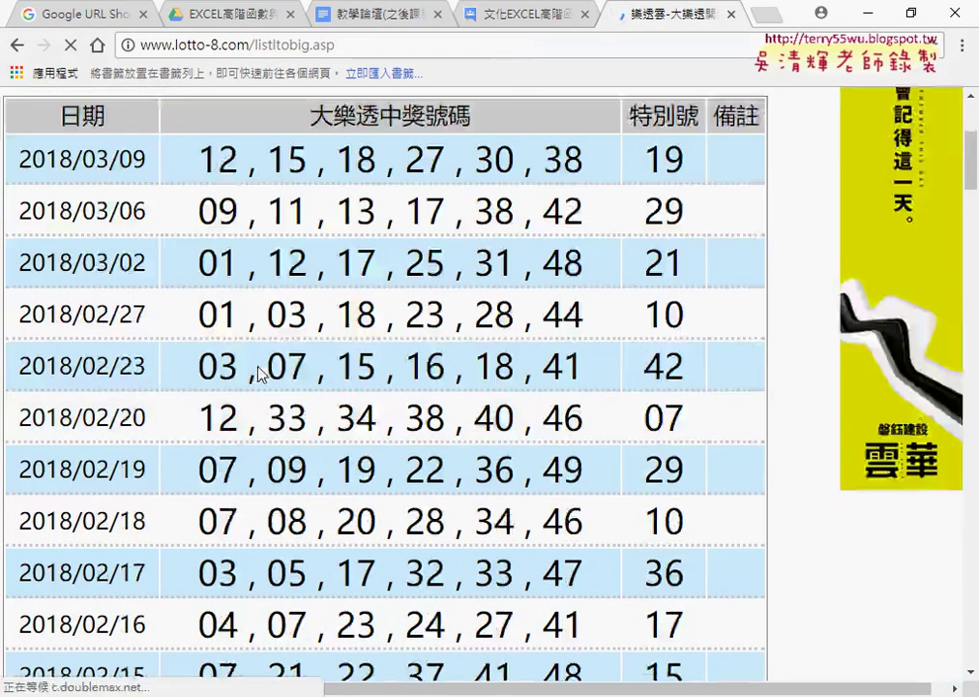
{"action": "scroll", "coordinate": [259, 363], "scroll_direction": "down", "scroll_amount": 6}
{"action": "scroll", "coordinate": [260, 366], "scroll_direction": "down", "scroll_amount": 6}
{"action": "scroll", "coordinate": [259, 367], "scroll_direction": "down", "scroll_amount": 8}
{"action": "scroll", "coordinate": [260, 366], "scroll_direction": "down", "scroll_amount": 7}
{"action": "scroll", "coordinate": [260, 366], "scroll_direction": "down", "scroll_amount": 8}
{"action": "scroll", "coordinate": [259, 366], "scroll_direction": "down", "scroll_amount": 8}
{"action": "scroll", "coordinate": [260, 366], "scroll_direction": "down", "scroll_amount": 5}
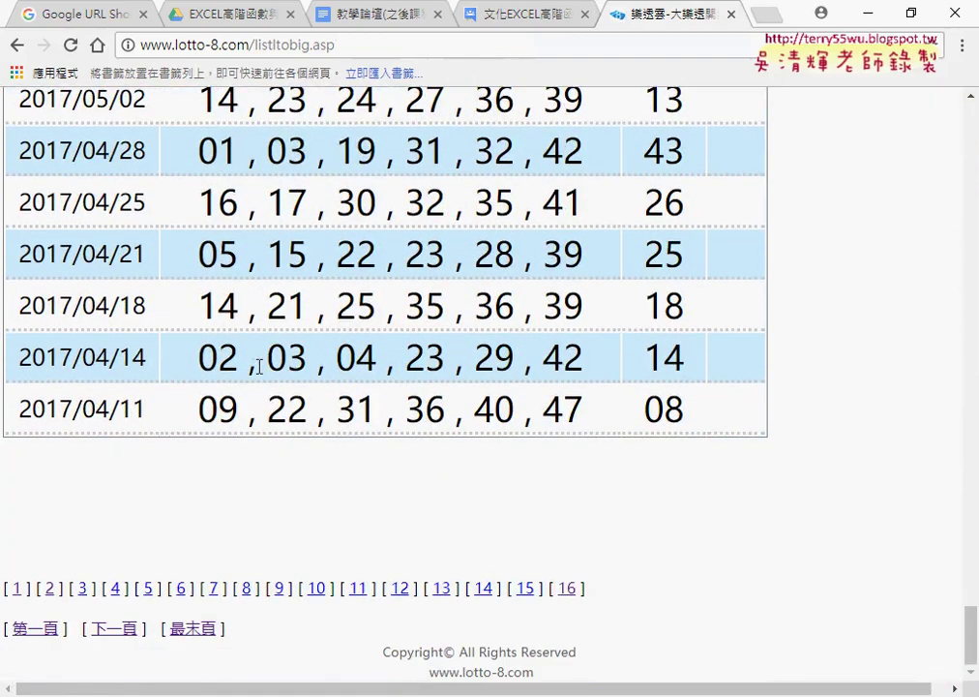
{"action": "left_click_drag", "start_coordinate": [586, 587], "coordinate": [5, 588]}
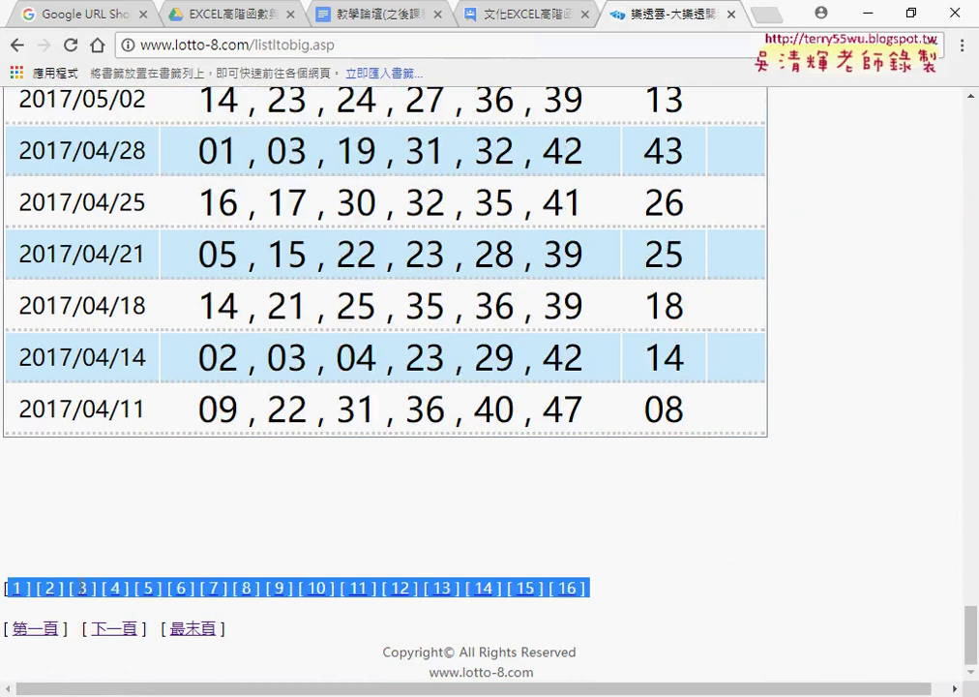
{"action": "left_click", "coordinate": [568, 589]}
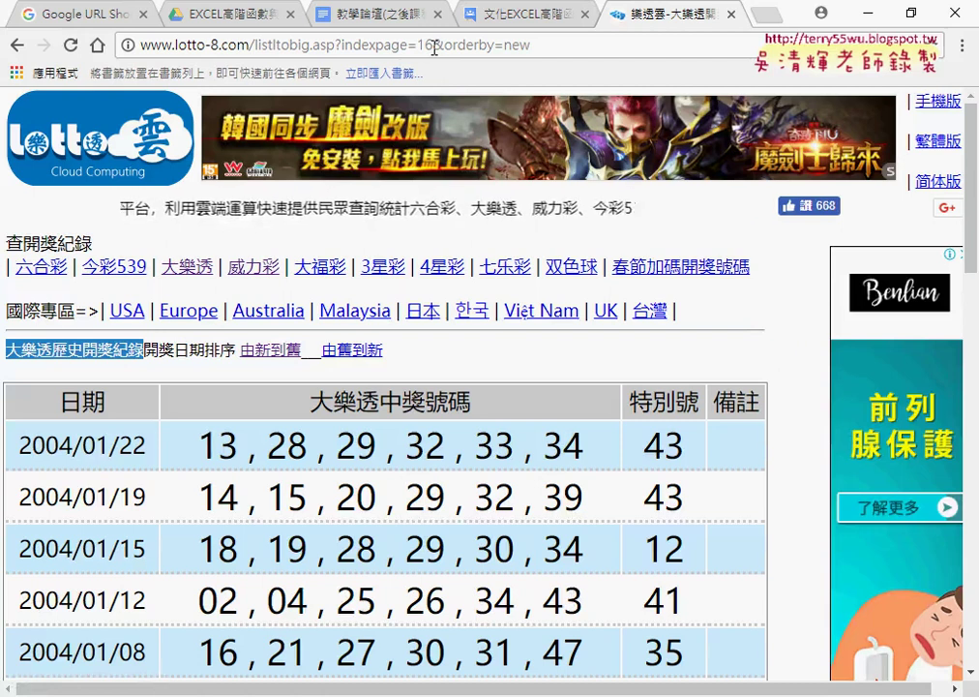
{"action": "left_click_drag", "start_coordinate": [434, 47], "coordinate": [421, 49]}
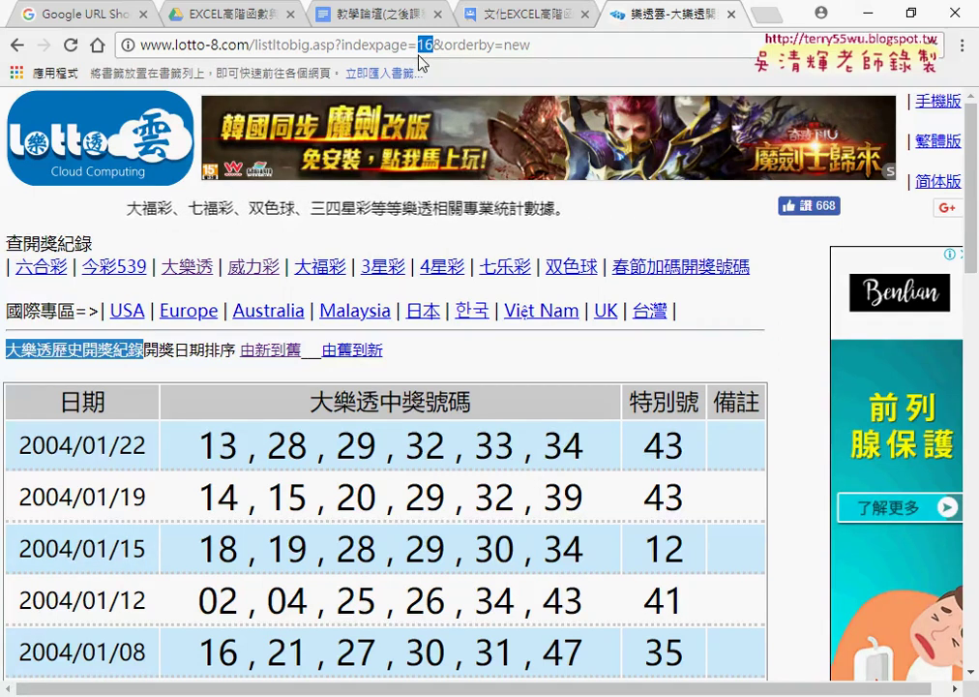
Step: Back in the VBA editor, replace the loop's upper limit with 16 and highlight the For line
{"action": "left_click", "coordinate": [876, 16]}
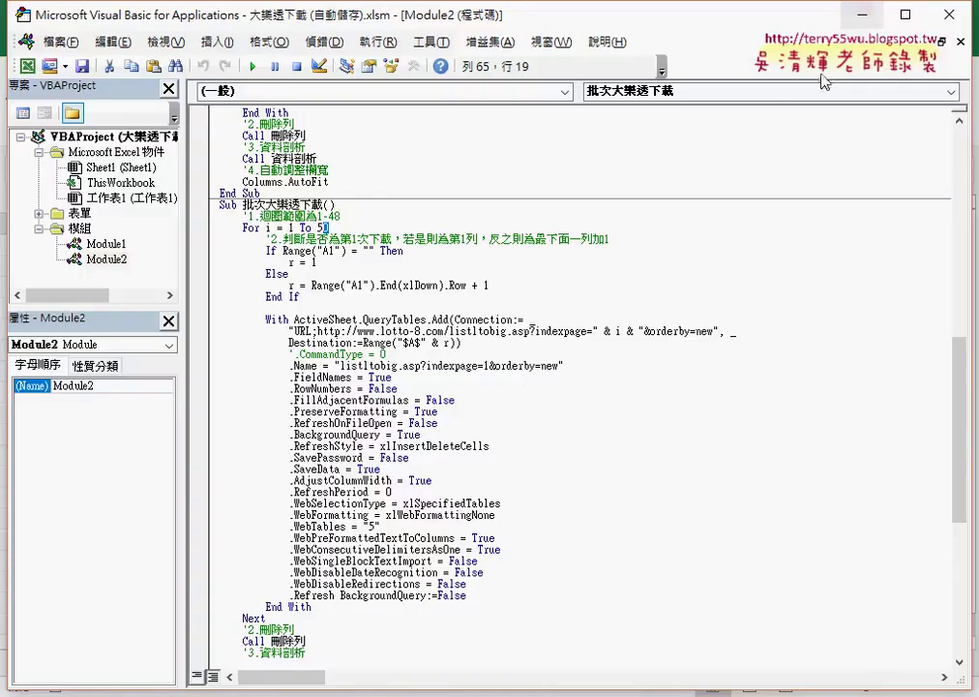
{"action": "double_click", "coordinate": [322, 227]}
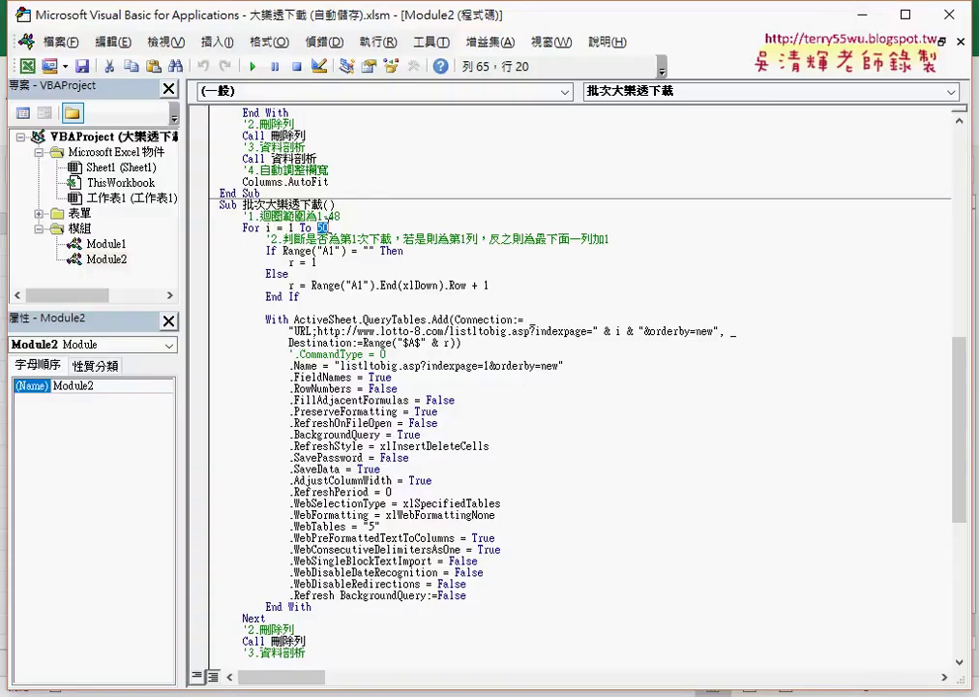
{"action": "type", "text": "16"}
{"action": "double_click", "coordinate": [322, 227]}
{"action": "left_click_drag", "start_coordinate": [243, 227], "coordinate": [334, 228]}
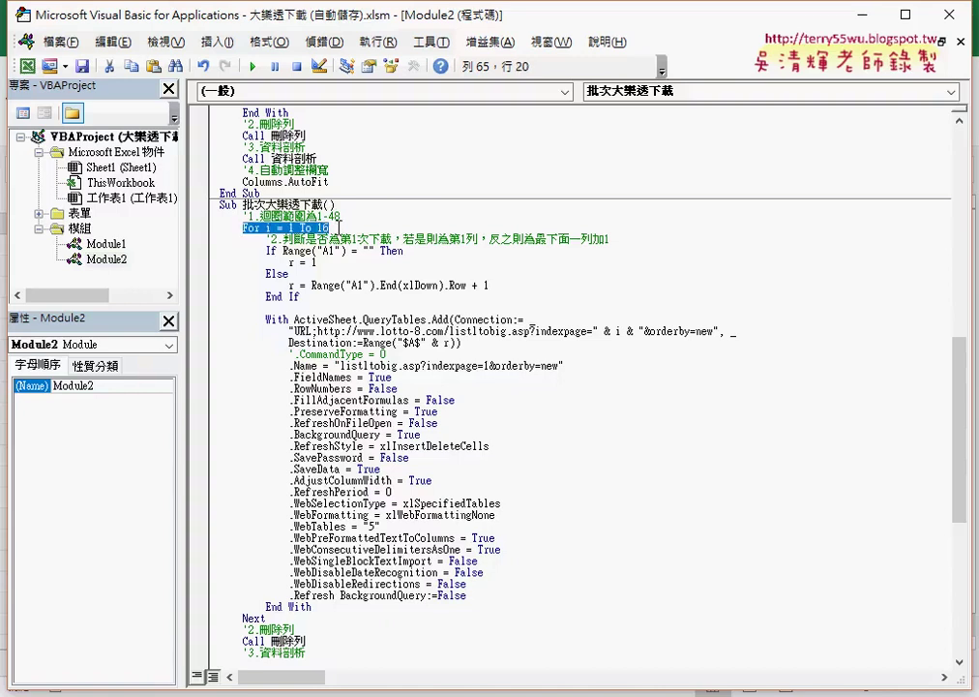
Step: Set the code editor font size to 12 under Tools > Options > 撰寫風格
{"action": "left_click", "coordinate": [431, 42]}
{"action": "left_click", "coordinate": [463, 145]}
{"action": "left_click", "coordinate": [384, 176]}
{"action": "left_click", "coordinate": [589, 261]}
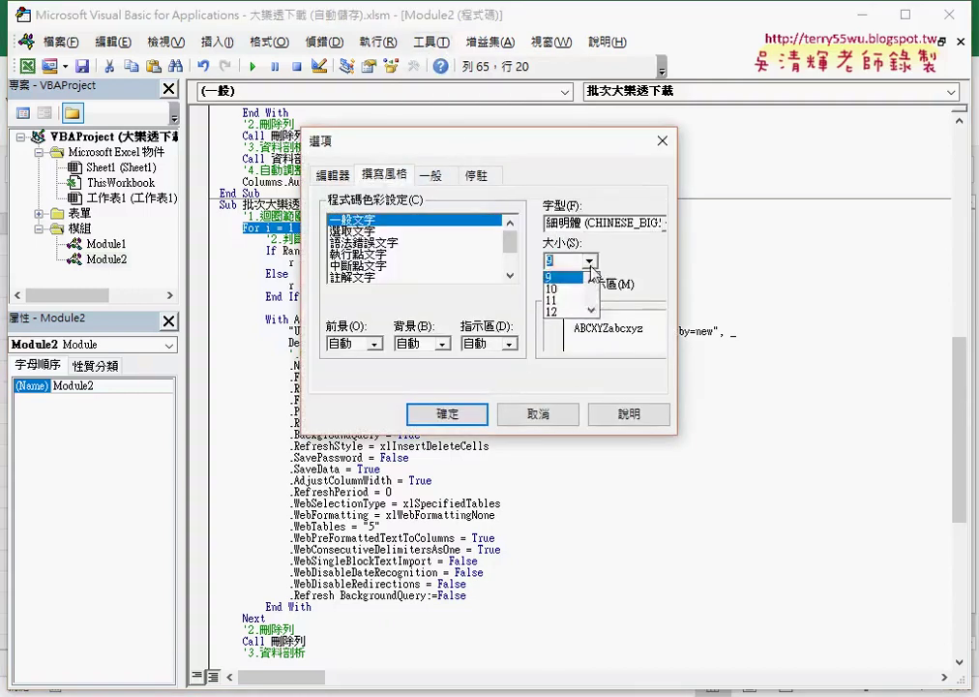
{"action": "left_click", "coordinate": [554, 305]}
{"action": "left_click", "coordinate": [446, 413]}
Step: Highlight the For i = 1 To 16 header and the If block's empty-A1 test, then restore the editor window
{"action": "left_click", "coordinate": [366, 268]}
{"action": "scroll", "coordinate": [361, 264], "scroll_direction": "down", "scroll_amount": 1}
{"action": "scroll", "coordinate": [361, 263], "scroll_direction": "down", "scroll_amount": 1}
{"action": "scroll", "coordinate": [361, 263], "scroll_direction": "up", "scroll_amount": 5}
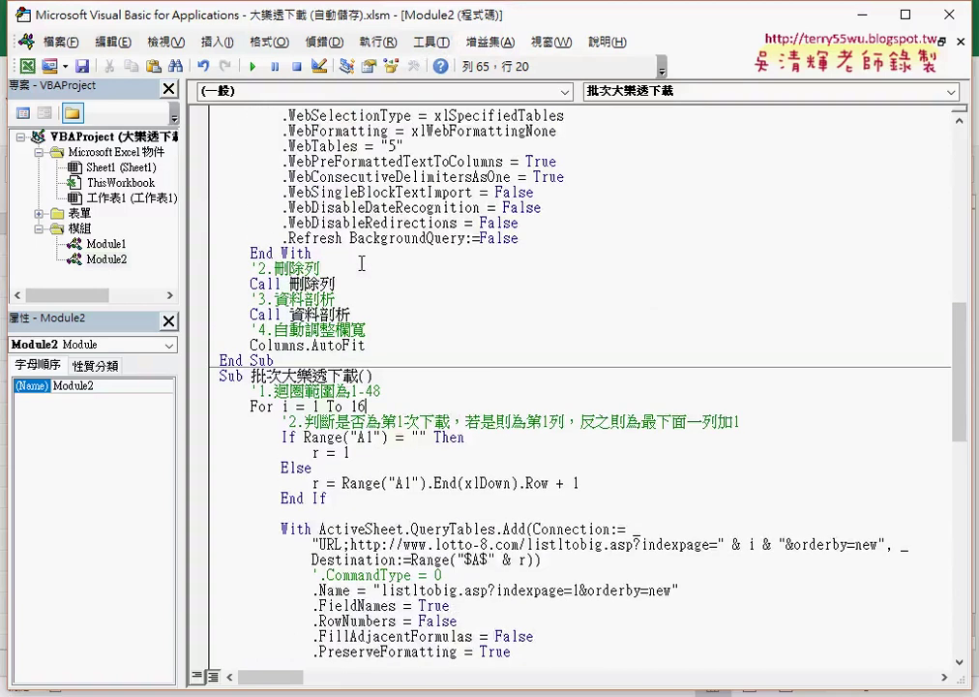
{"action": "scroll", "coordinate": [361, 263], "scroll_direction": "down", "scroll_amount": 1}
{"action": "scroll", "coordinate": [361, 263], "scroll_direction": "down", "scroll_amount": 3}
{"action": "scroll", "coordinate": [361, 263], "scroll_direction": "down", "scroll_amount": 1}
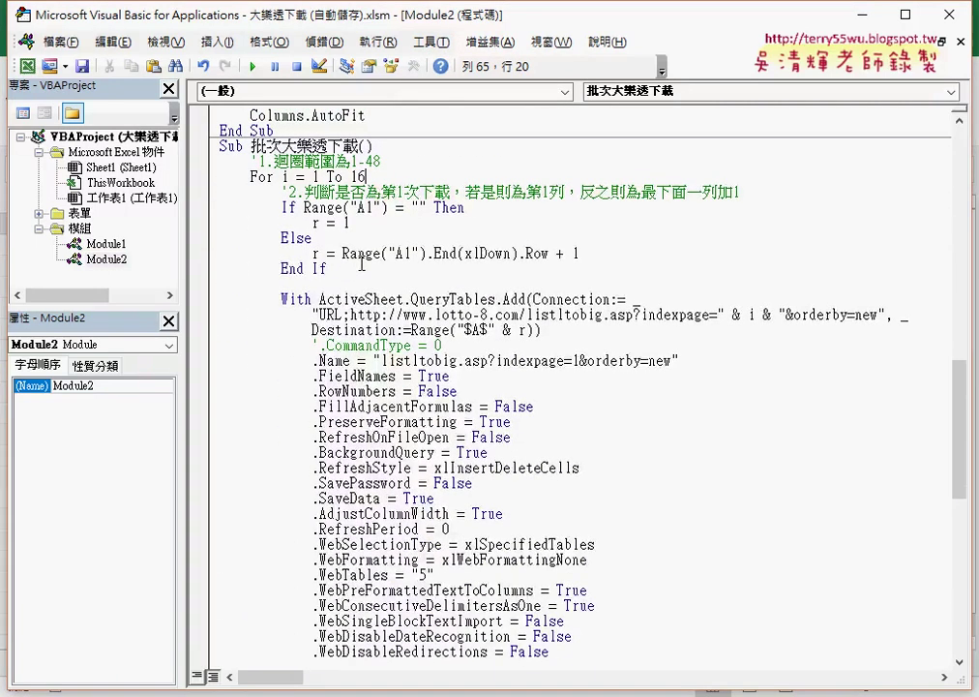
{"action": "key", "text": "shift+Left"}
{"action": "key", "text": "shift+Left"}
{"action": "key", "text": "shift+Left"}
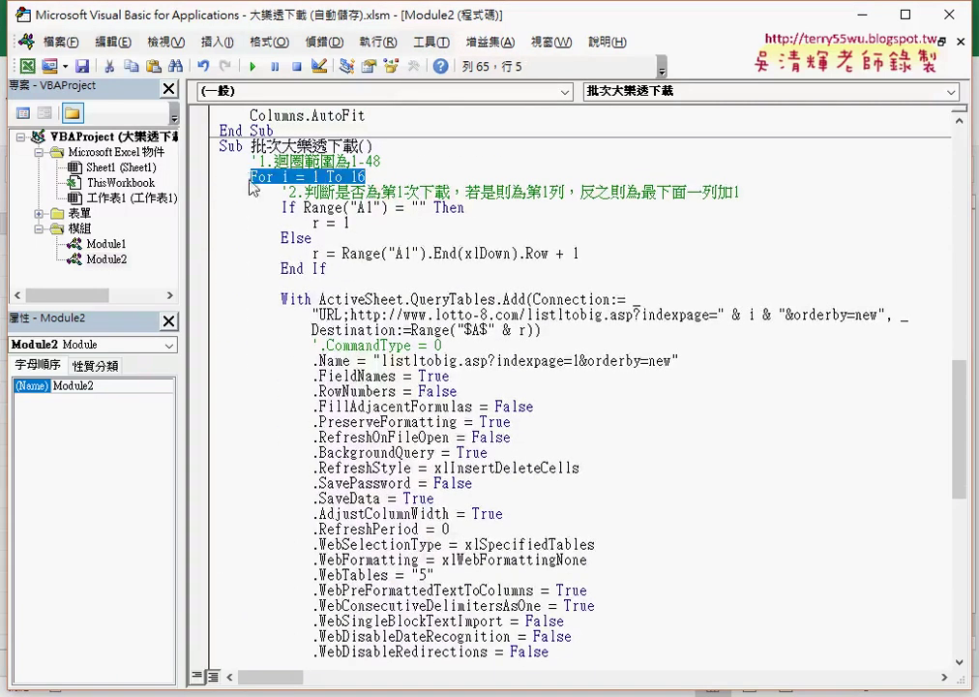
{"action": "left_click_drag", "start_coordinate": [363, 271], "coordinate": [216, 207]}
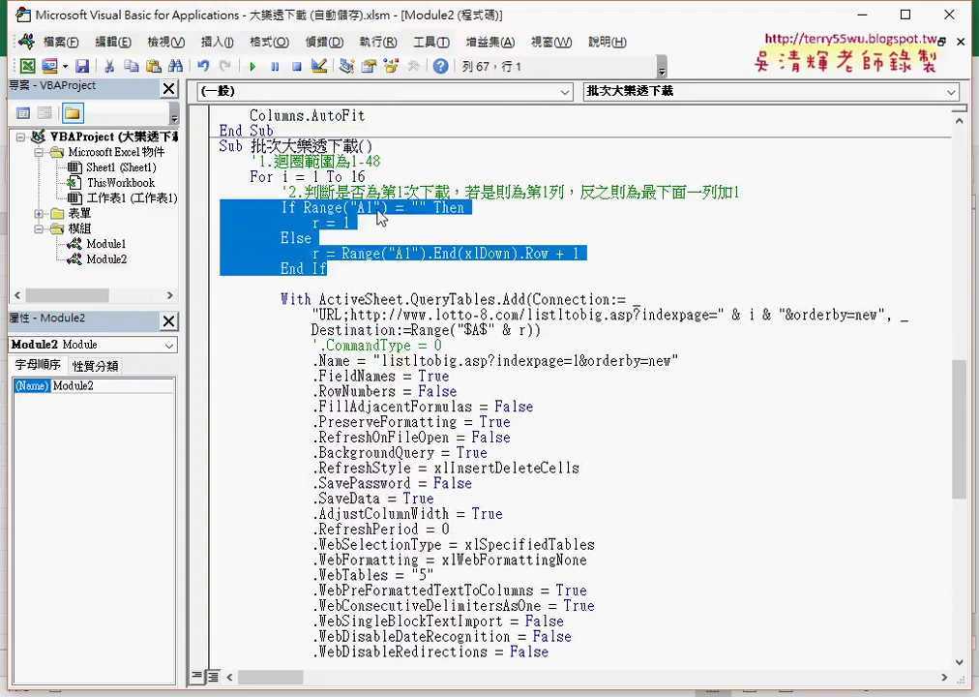
{"action": "left_click", "coordinate": [306, 207]}
{"action": "left_click_drag", "start_coordinate": [306, 207], "coordinate": [427, 207]}
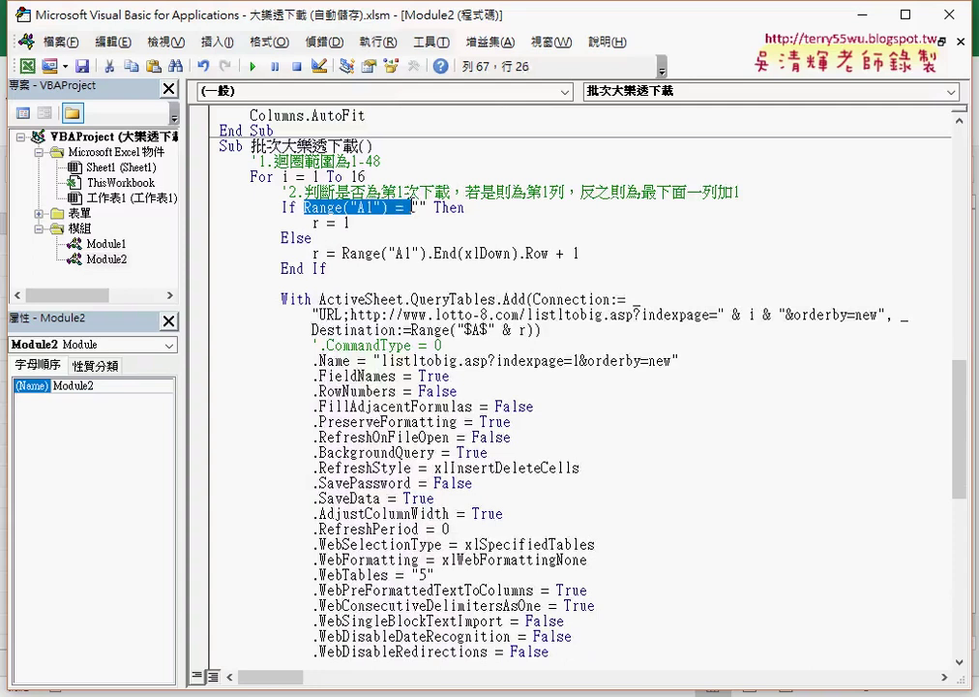
{"action": "double_click", "coordinate": [271, 17]}
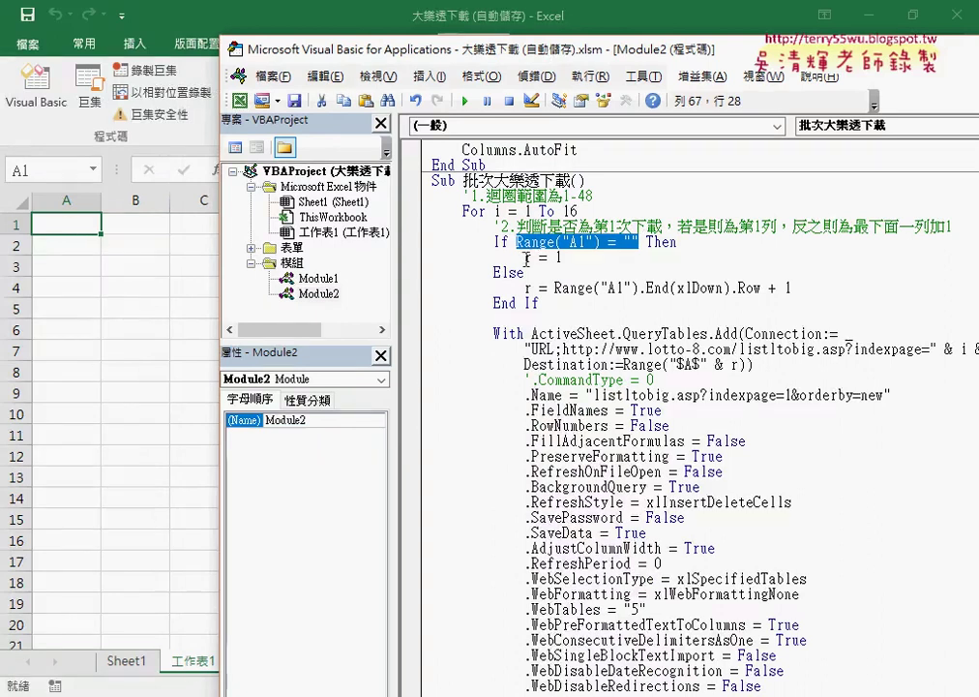
{"action": "left_click_drag", "start_coordinate": [524, 257], "coordinate": [563, 258]}
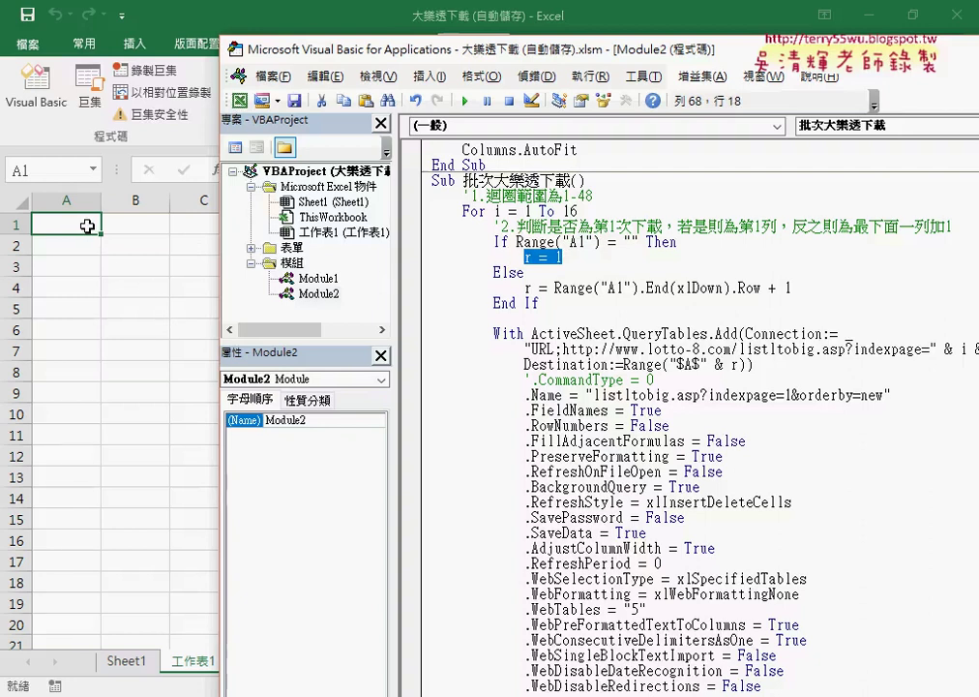
{"action": "left_click", "coordinate": [509, 272]}
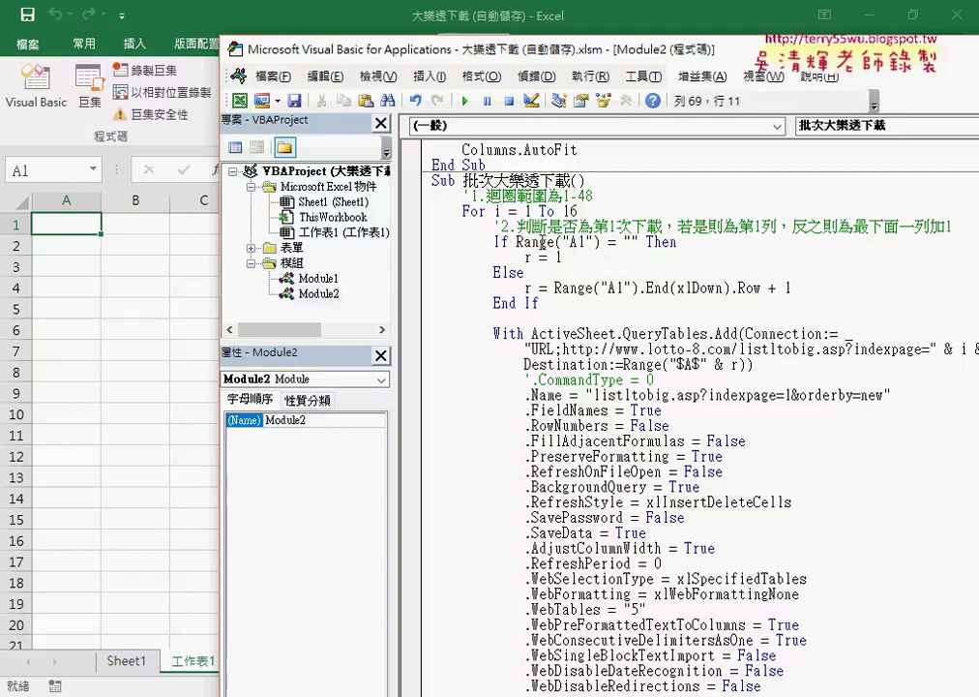
{"action": "left_click_drag", "start_coordinate": [517, 242], "coordinate": [639, 242]}
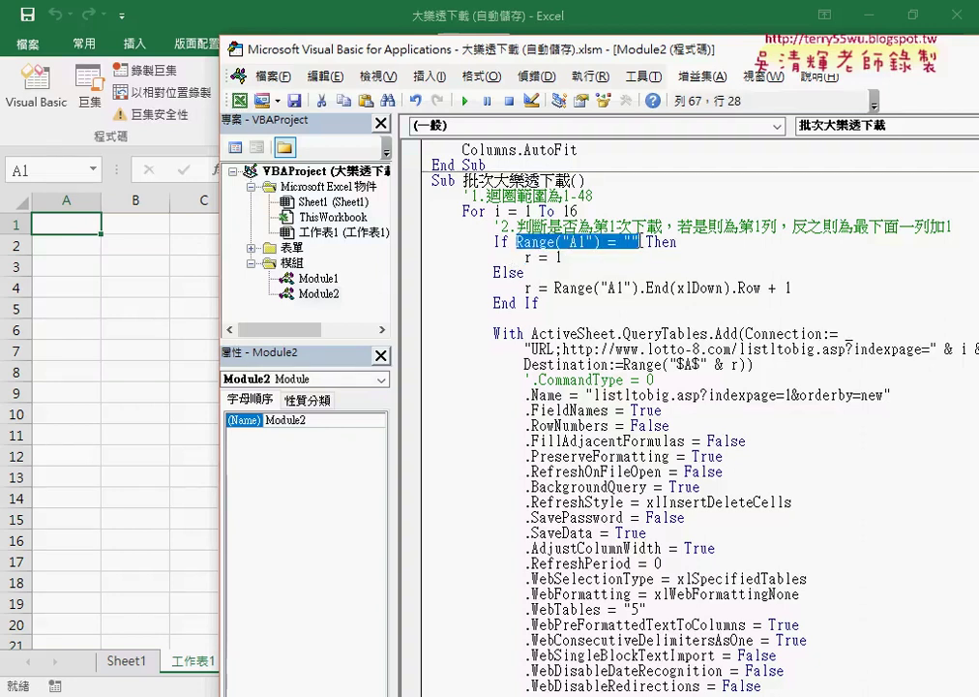
{"action": "left_click_drag", "start_coordinate": [555, 287], "coordinate": [765, 287]}
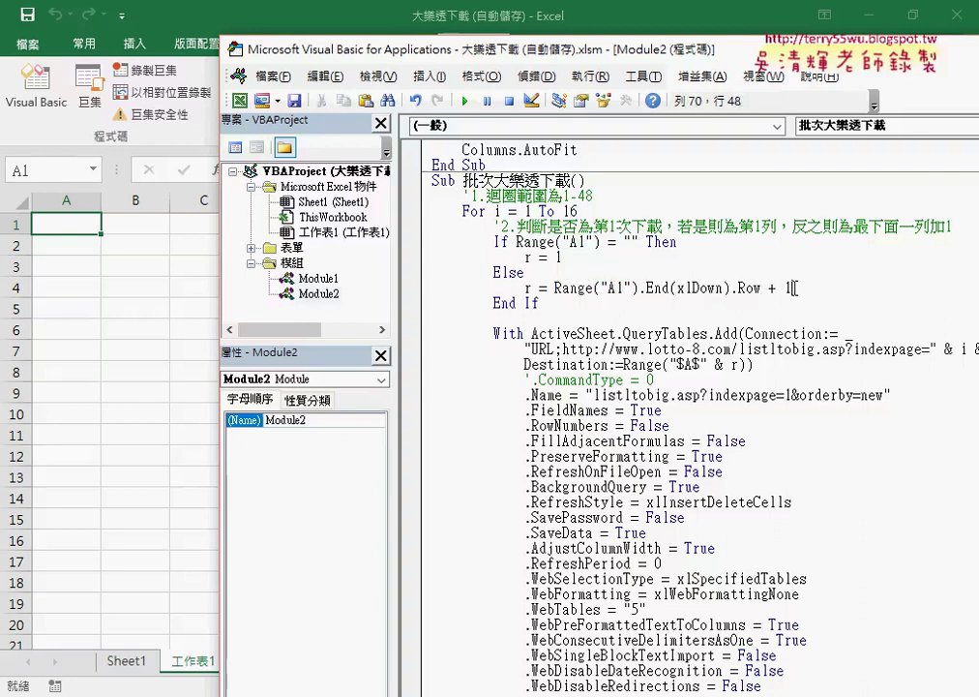
{"action": "left_click_drag", "start_coordinate": [794, 287], "coordinate": [764, 287]}
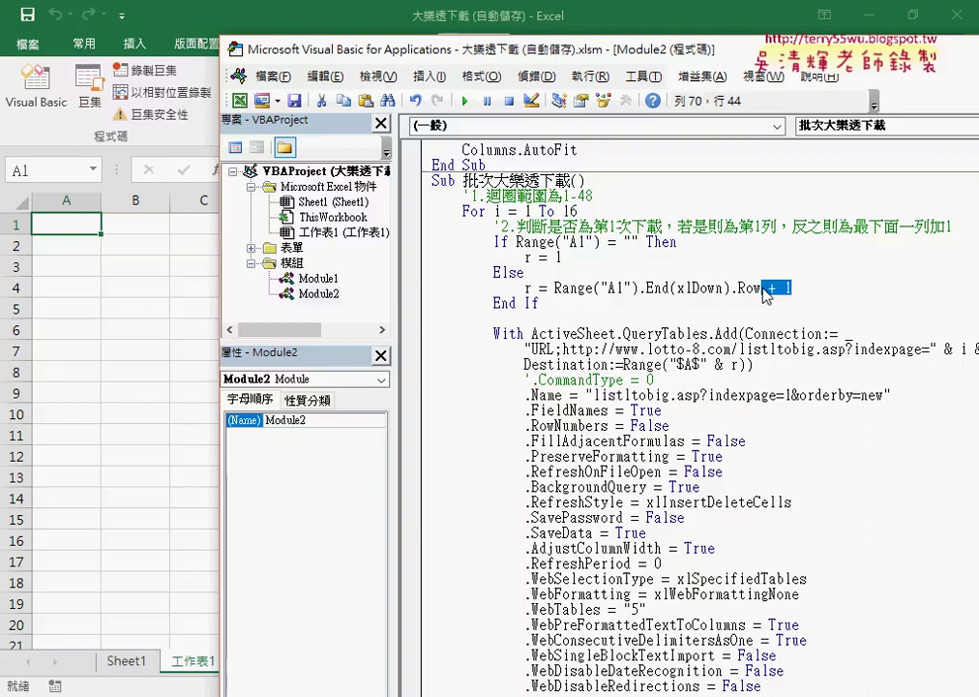
{"action": "left_click_drag", "start_coordinate": [553, 287], "coordinate": [763, 287]}
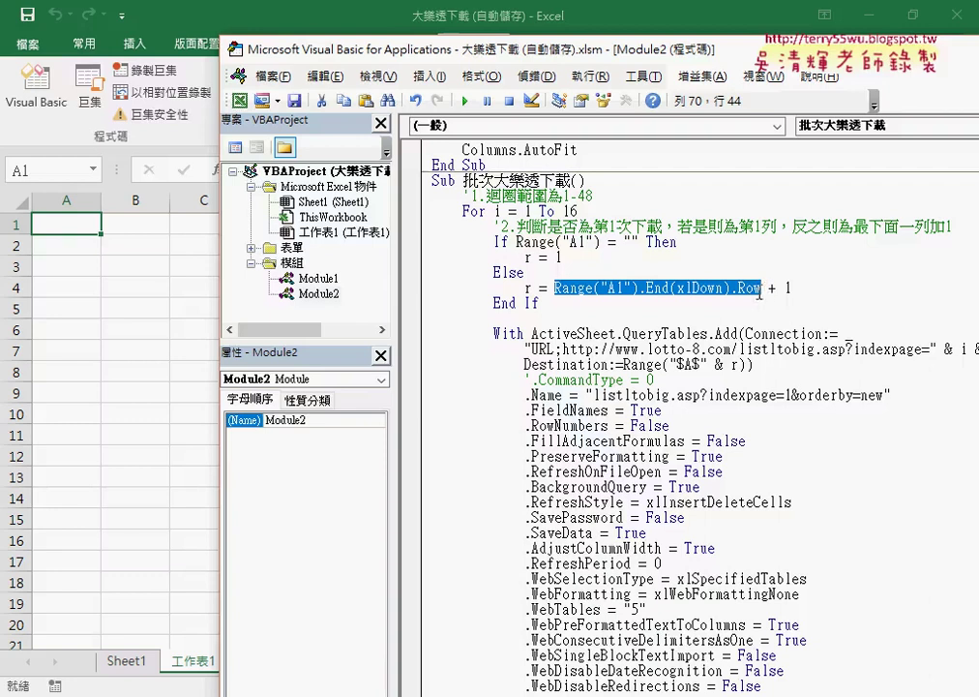
{"action": "left_click_drag", "start_coordinate": [769, 288], "coordinate": [793, 290]}
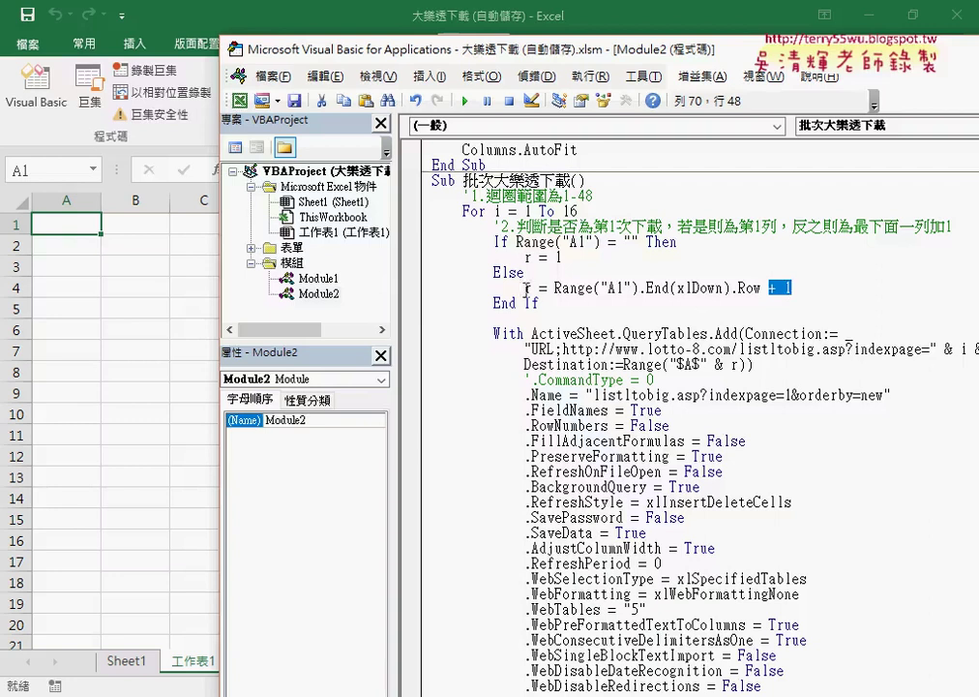
{"action": "left_click_drag", "start_coordinate": [531, 288], "coordinate": [526, 287]}
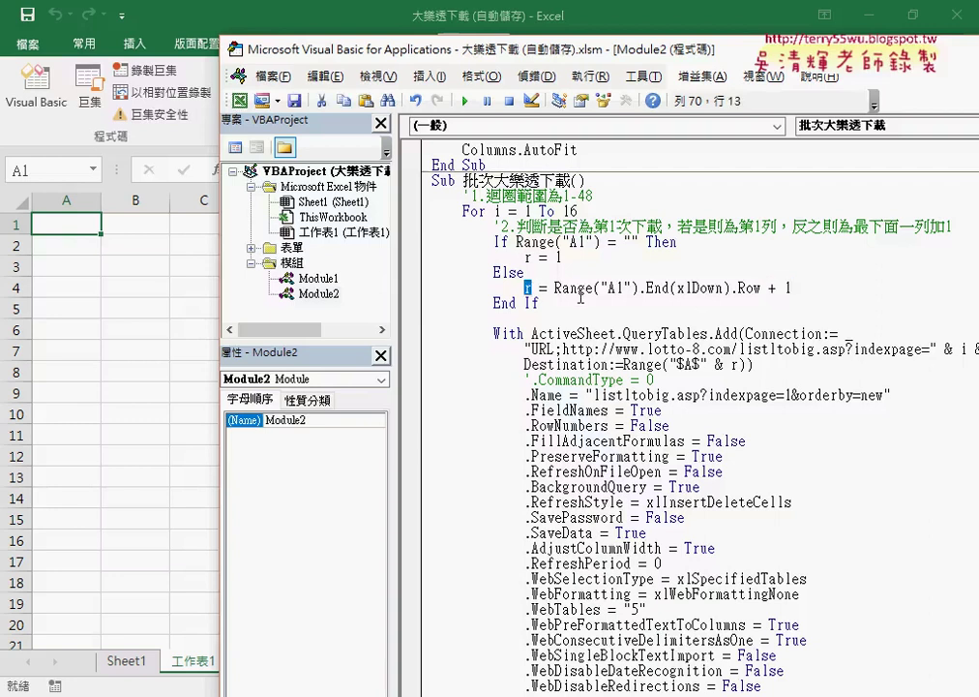
{"action": "left_click_drag", "start_coordinate": [523, 364], "coordinate": [754, 365]}
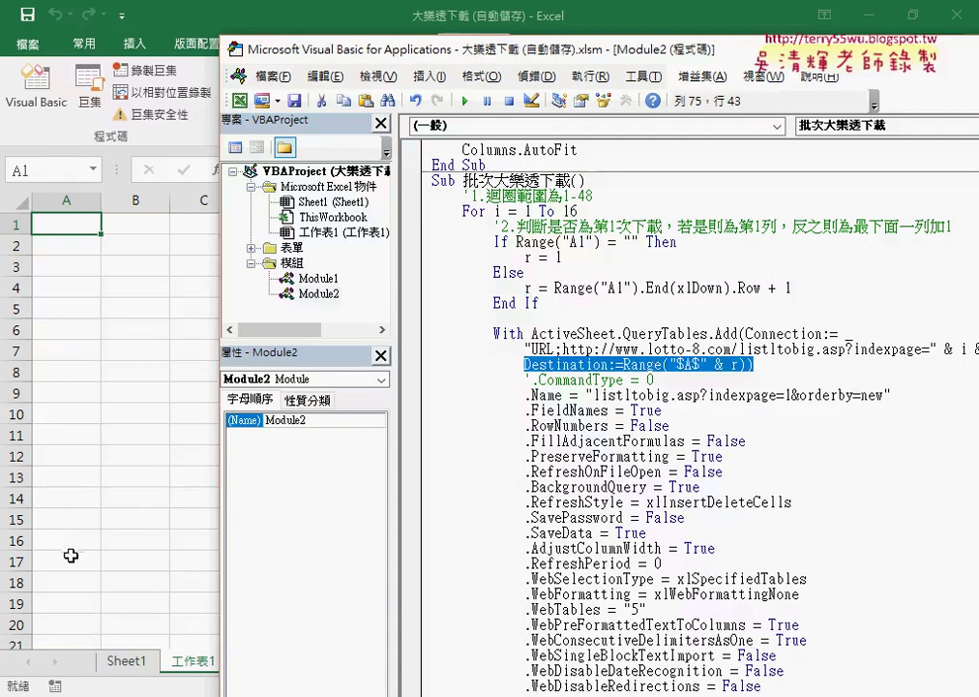
{"action": "scroll", "coordinate": [594, 465], "scroll_direction": "down", "scroll_amount": 1}
{"action": "scroll", "coordinate": [594, 465], "scroll_direction": "down", "scroll_amount": 2}
{"action": "scroll", "coordinate": [594, 465], "scroll_direction": "down", "scroll_amount": 3}
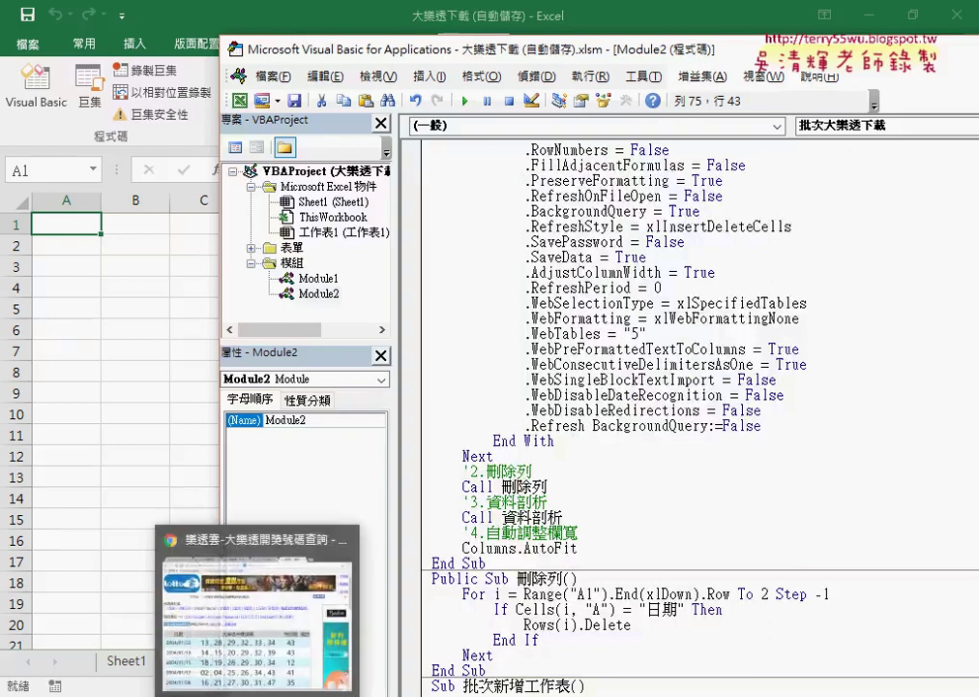
{"action": "left_click", "coordinate": [242, 610]}
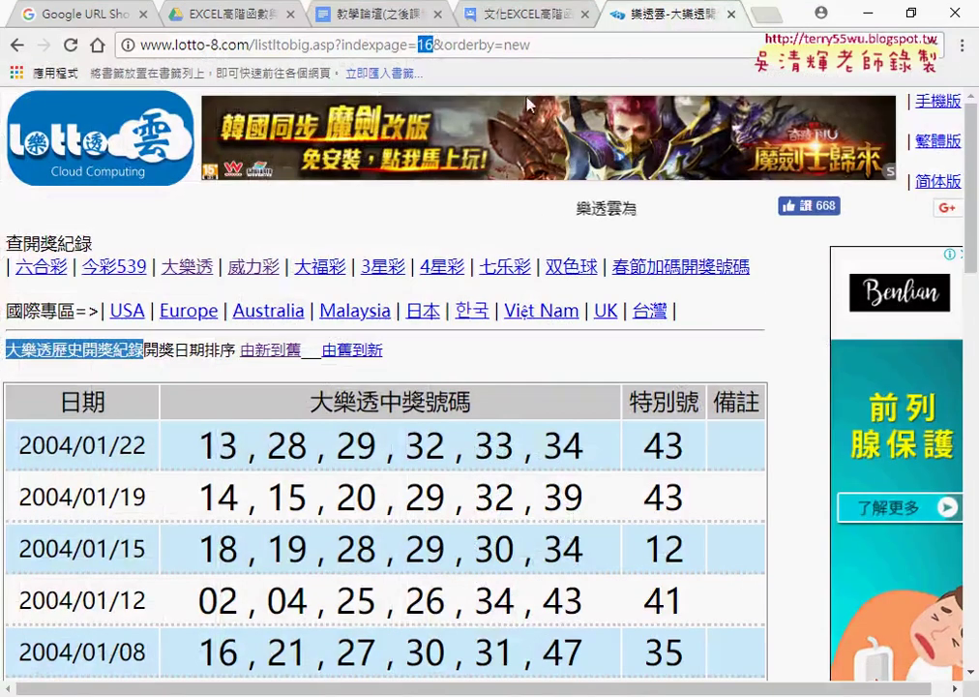
{"action": "left_click", "coordinate": [489, 15]}
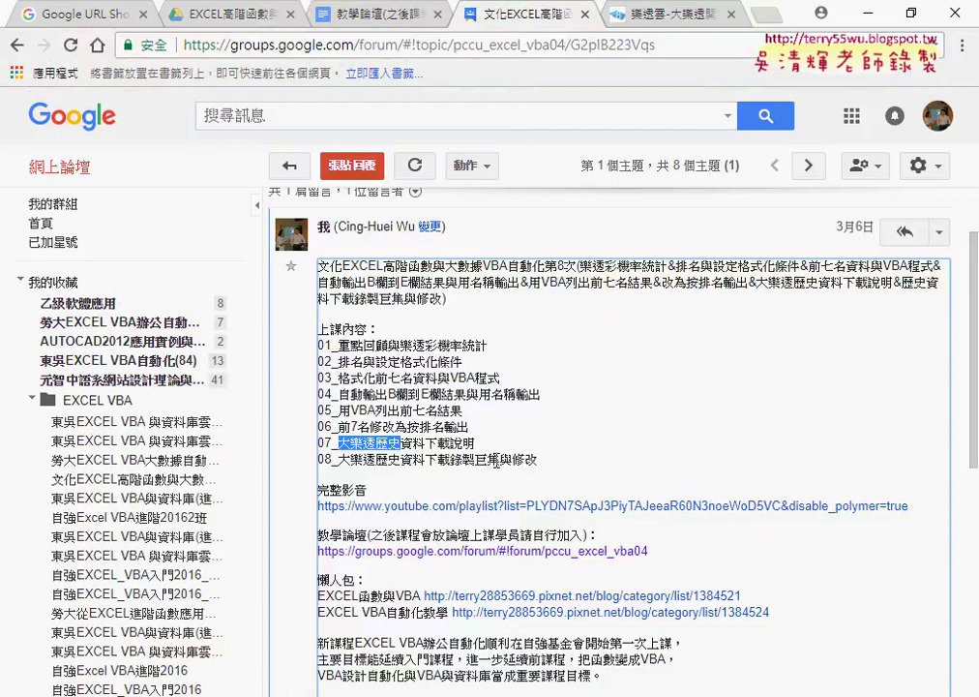
{"action": "left_click_drag", "start_coordinate": [534, 461], "coordinate": [517, 461]}
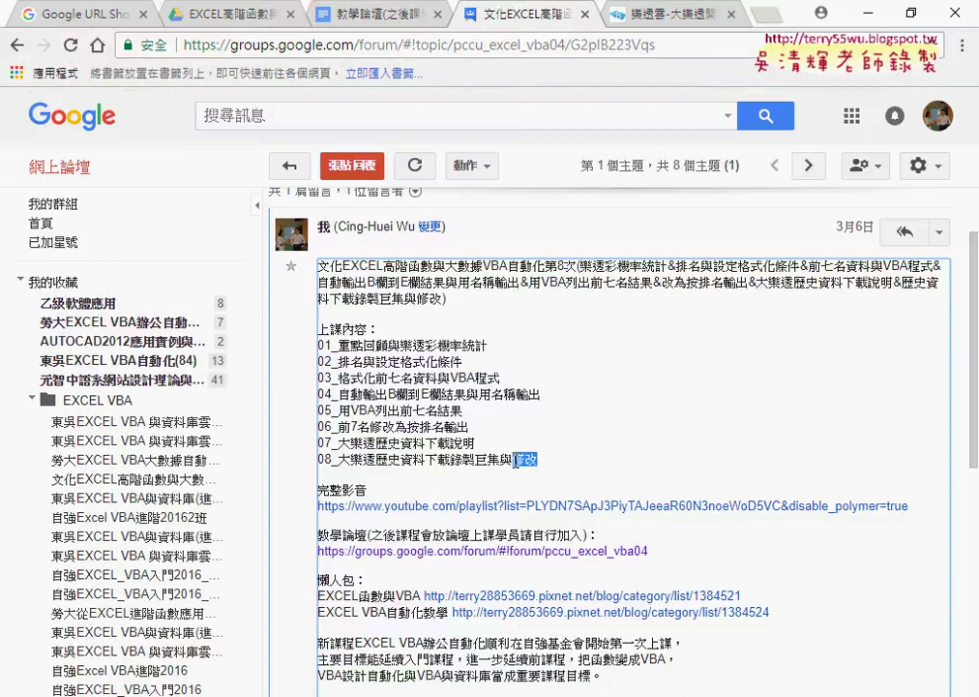
{"action": "left_click", "coordinate": [868, 14]}
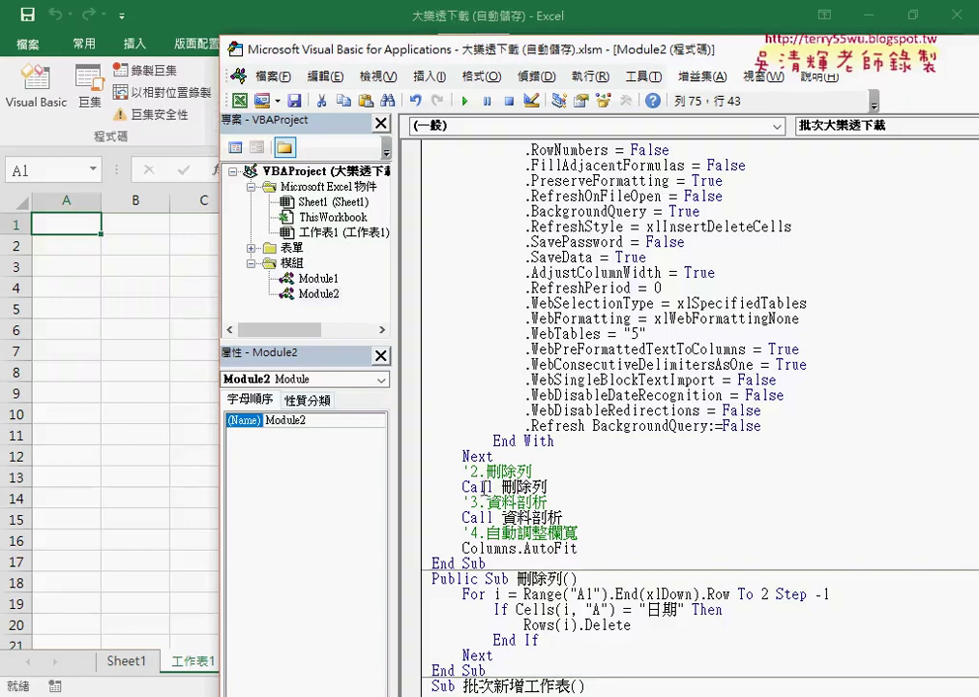
Step: Put an apostrophe before Call 刪除列, Call 資料剖析 and Columns.AutoFit to comment them out
{"action": "left_click", "coordinate": [465, 487]}
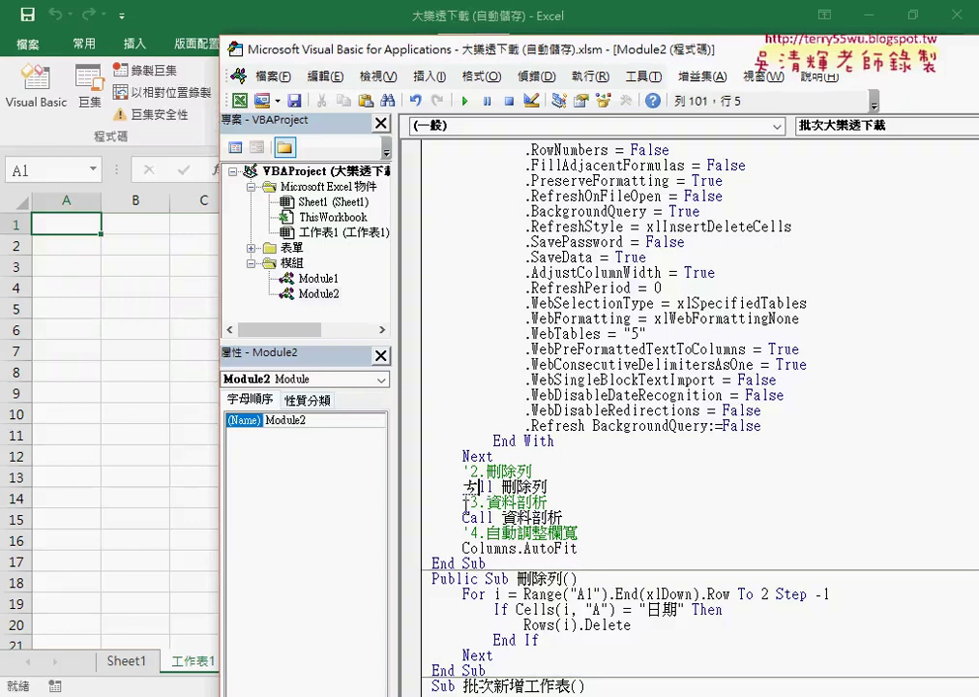
{"action": "type", "text": "'"}
{"action": "left_click", "coordinate": [463, 517]}
{"action": "type", "text": "'"}
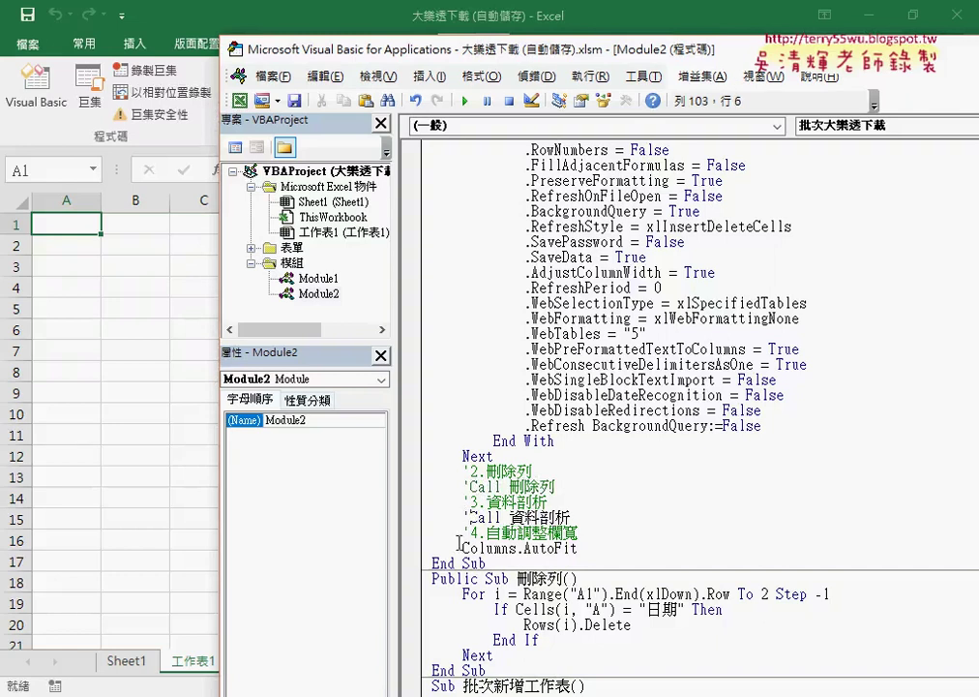
{"action": "left_click", "coordinate": [464, 548]}
{"action": "type", "text": "'"}
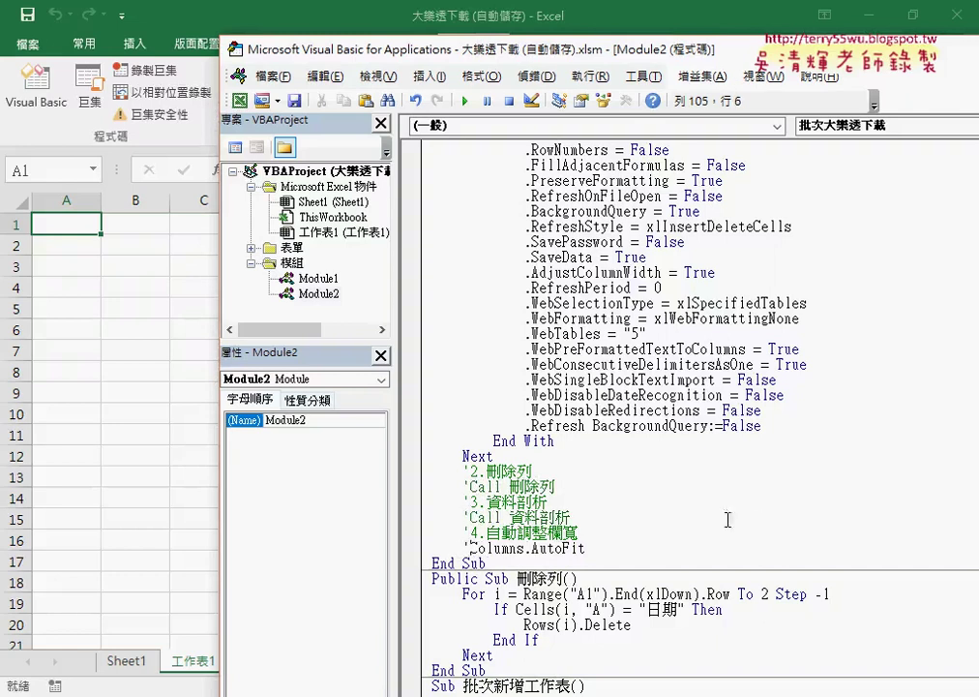
{"action": "left_click", "coordinate": [664, 539]}
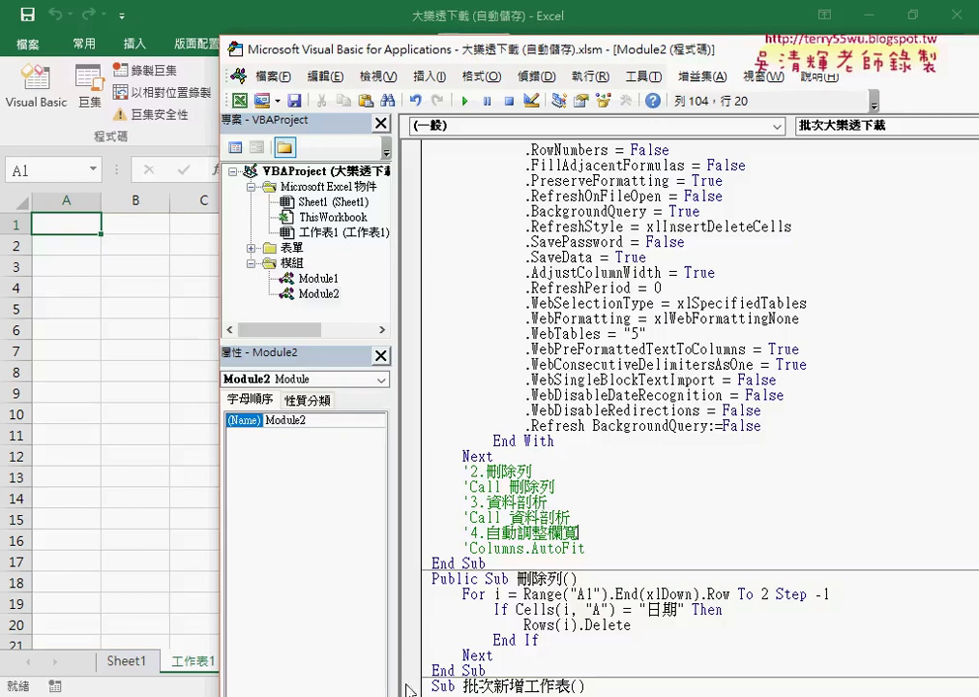
{"action": "left_click", "coordinate": [221, 692]}
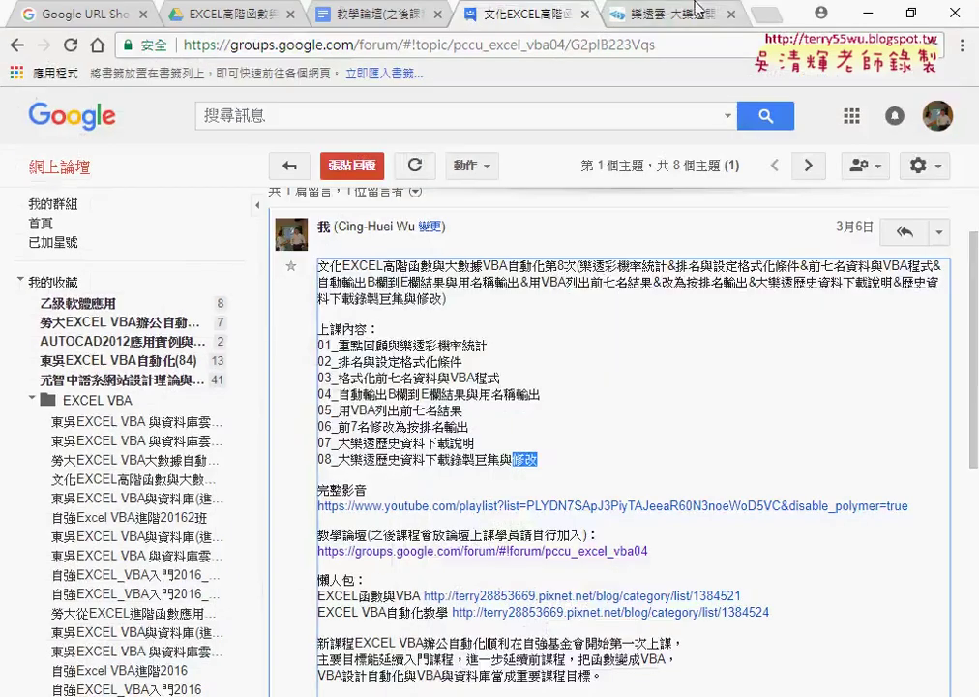
Step: Check the first draw's winning numbers on the lotto-8 樂透雲 tab, then minimize Chrome
{"action": "left_click", "coordinate": [667, 15]}
{"action": "left_click_drag", "start_coordinate": [198, 446], "coordinate": [602, 456]}
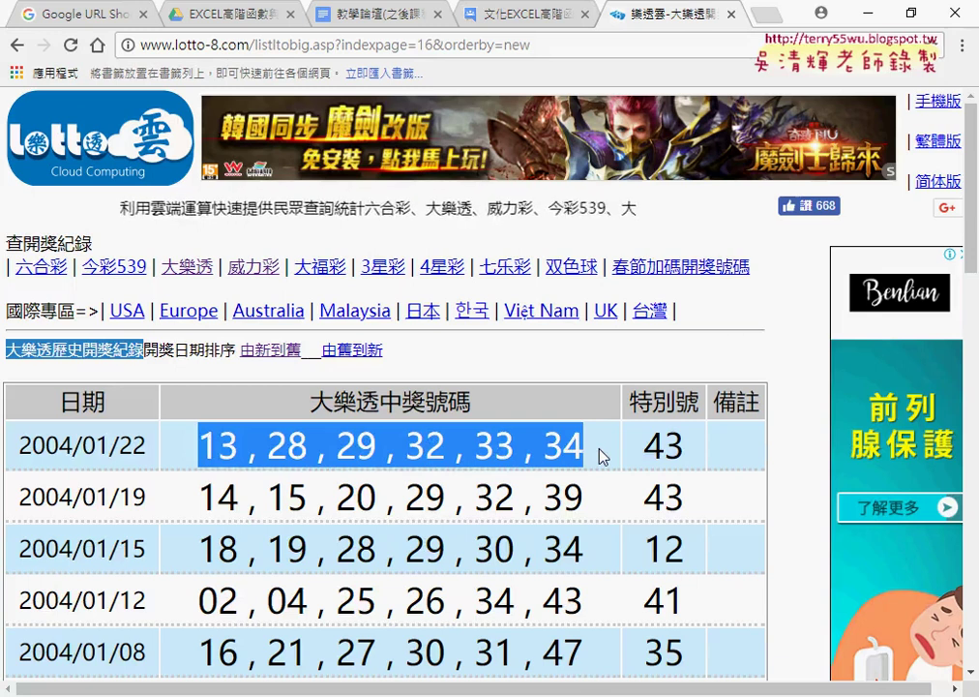
{"action": "left_click", "coordinate": [866, 13]}
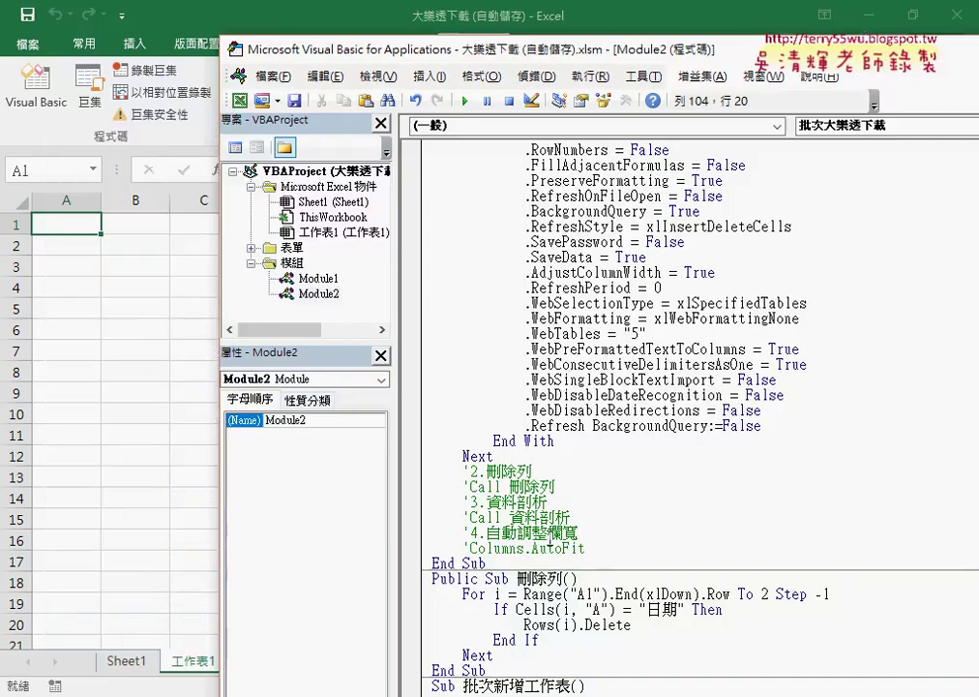
Step: Uncomment the Columns.AutoFit line and highlight its Columns and .AutoFit parts
{"action": "left_click_drag", "start_coordinate": [587, 548], "coordinate": [465, 548]}
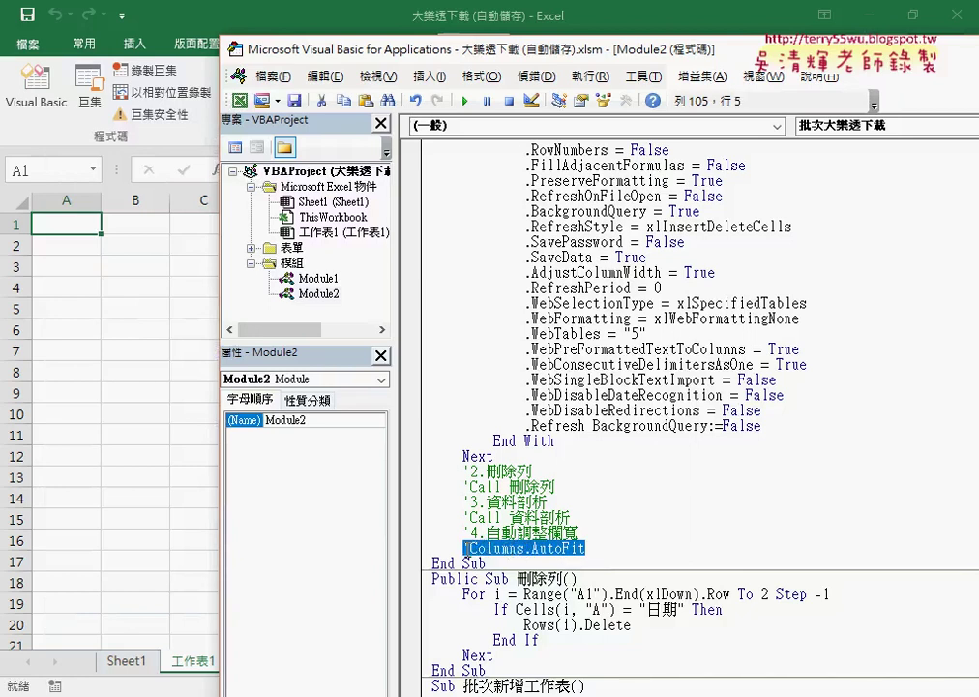
{"action": "left_click", "coordinate": [502, 548]}
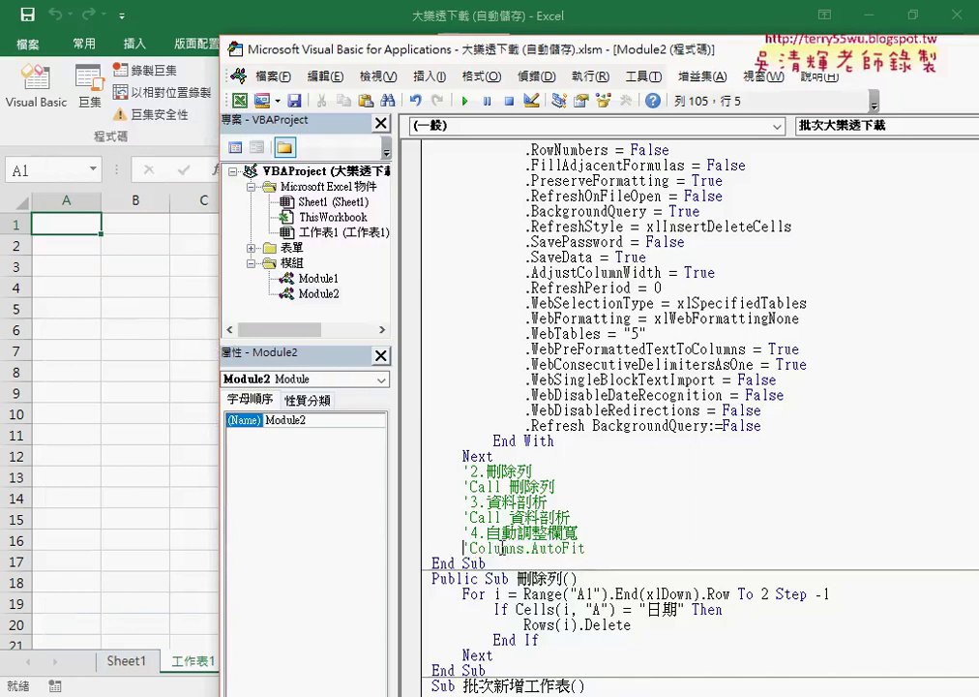
{"action": "key", "text": "Delete"}
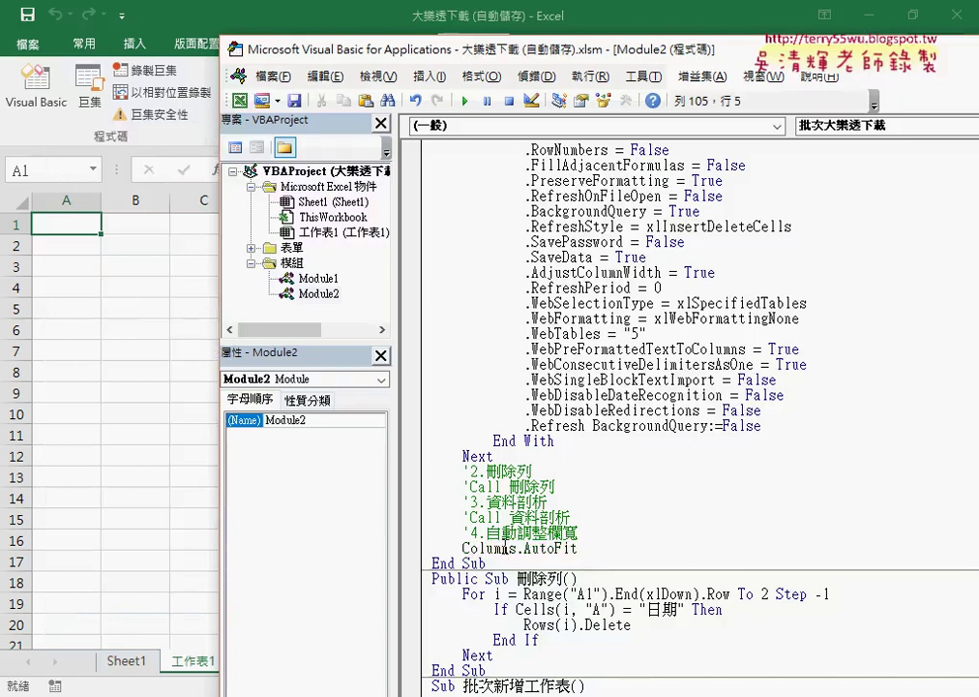
{"action": "left_click", "coordinate": [517, 549]}
{"action": "left_click_drag", "start_coordinate": [517, 549], "coordinate": [463, 549]}
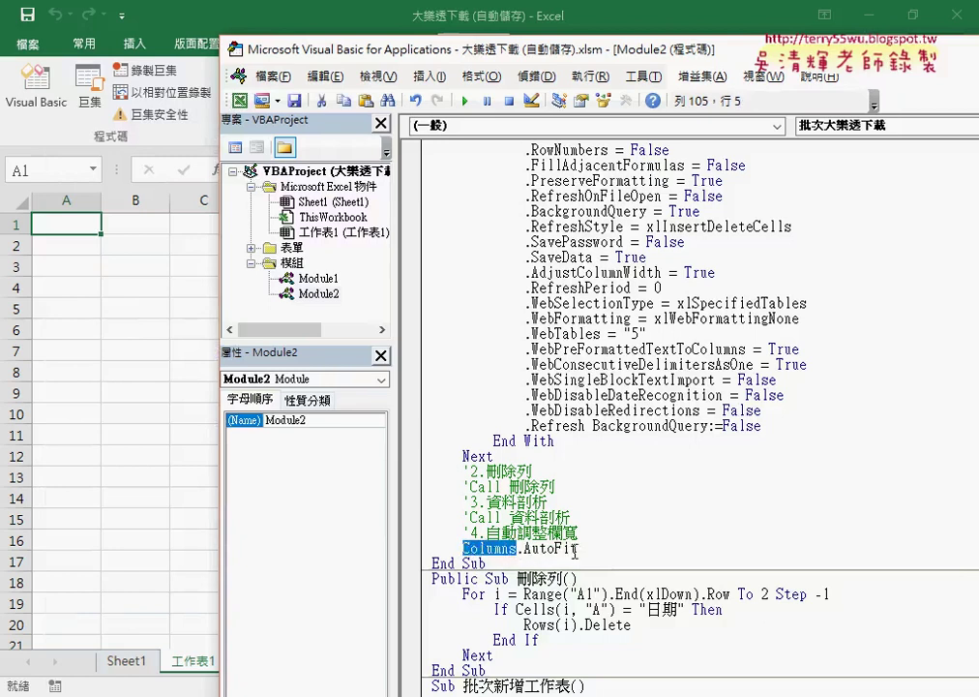
{"action": "left_click_drag", "start_coordinate": [577, 550], "coordinate": [519, 550]}
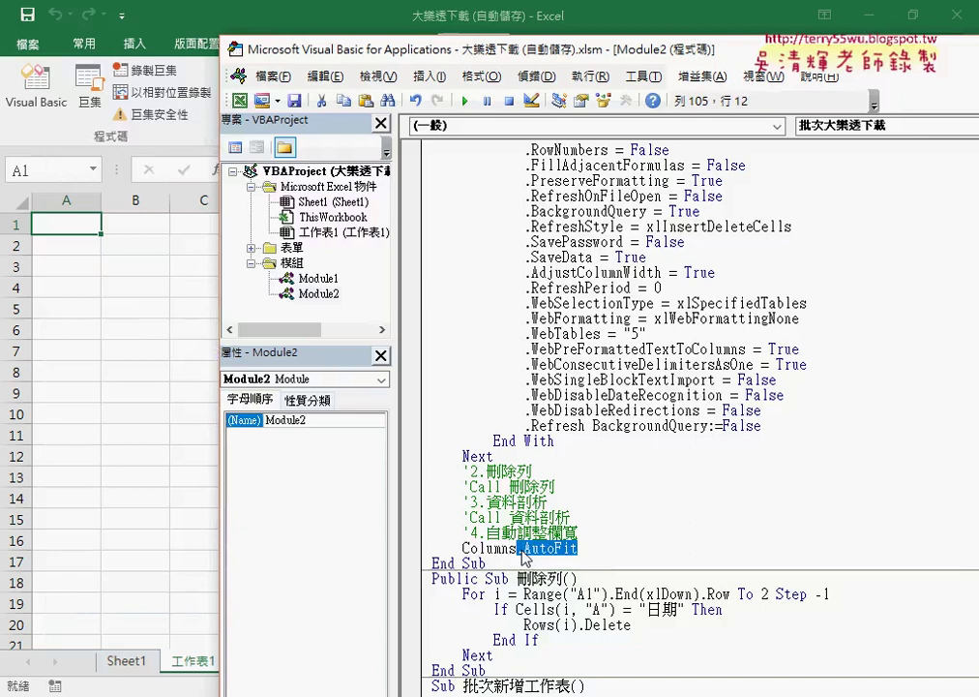
Step: Retype .AutoFit after Columns using the IntelliSense AutoFit suggestion
{"action": "type", "text": "."}
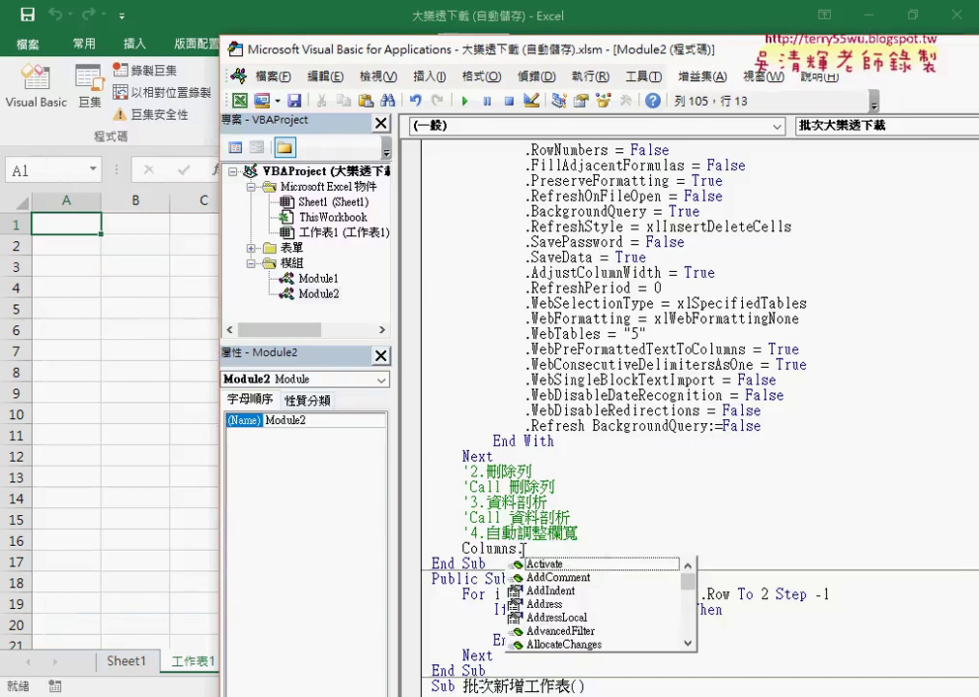
{"action": "type", "text": "a"}
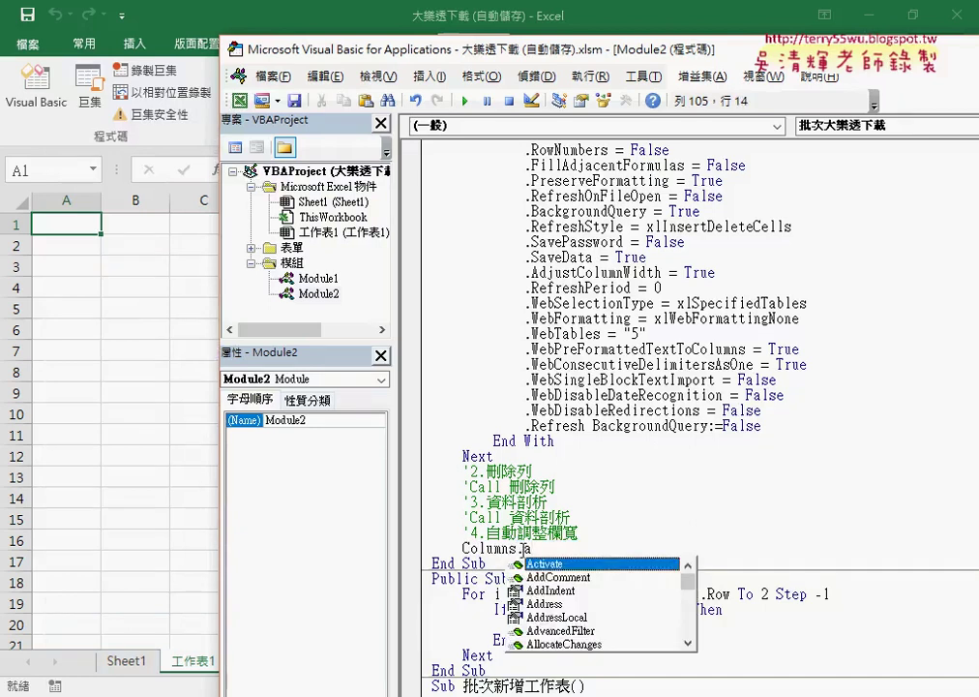
{"action": "type", "text": "u"}
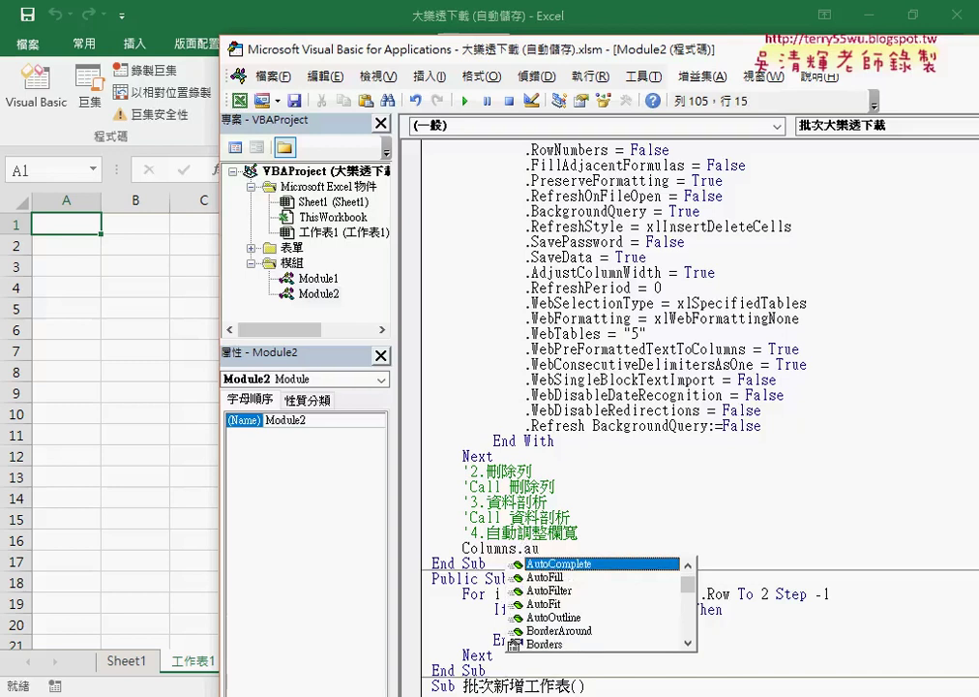
{"action": "key", "text": "Down"}
{"action": "key", "text": "Down"}
{"action": "key", "text": "Down"}
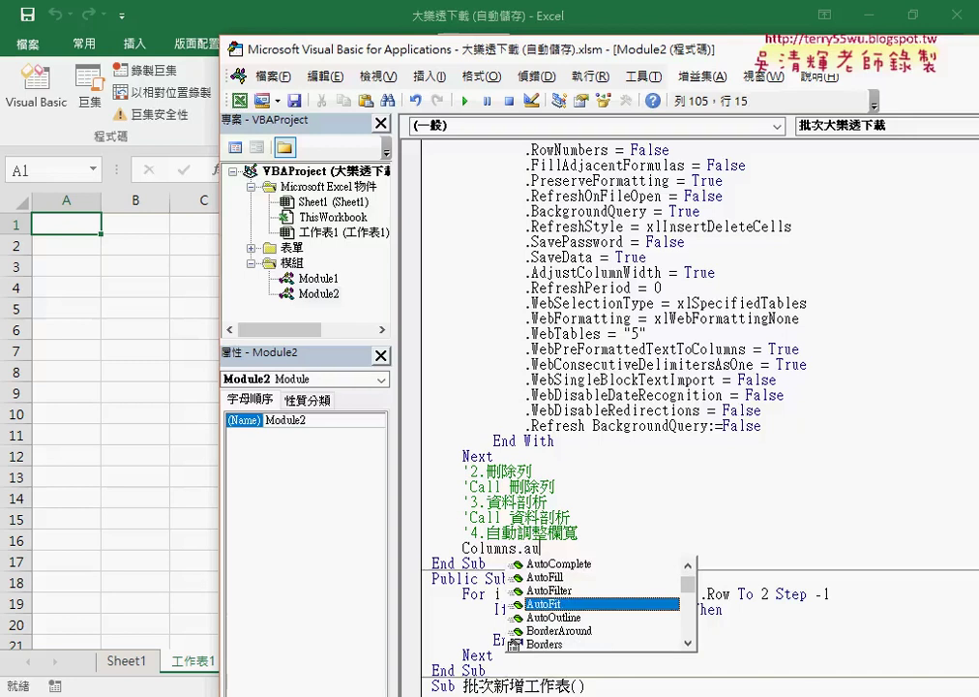
{"action": "key", "text": "Tab"}
{"action": "left_click", "coordinate": [602, 535]}
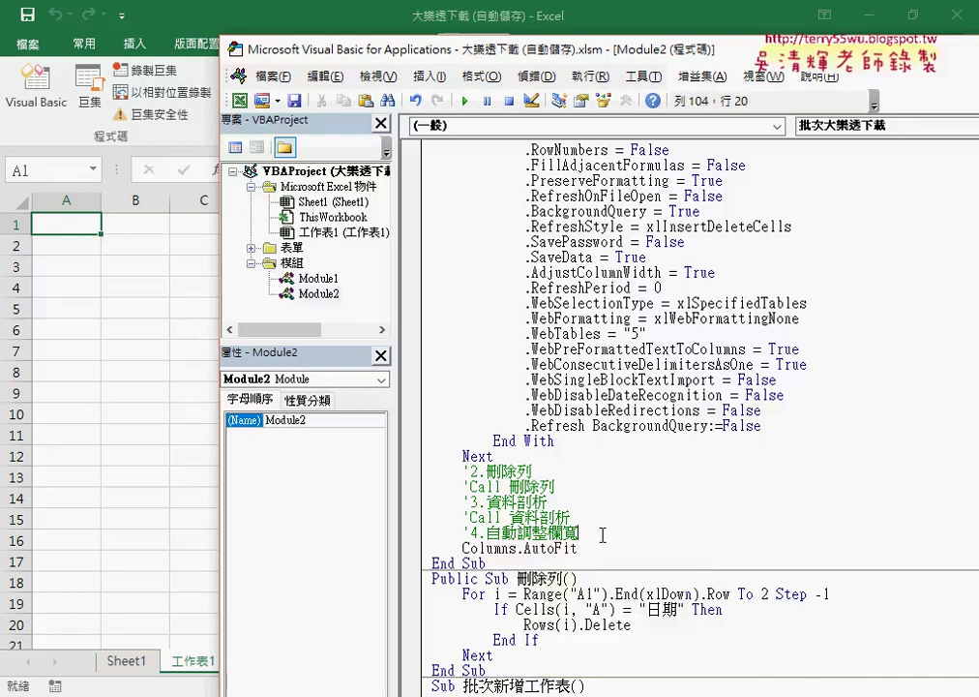
{"action": "key", "text": "shift+Home"}
{"action": "left_click", "coordinate": [582, 549]}
Step: Highlight the whole Columns.AutoFit statement, then Columns and .AutoFit separately to explain them
{"action": "left_click_drag", "start_coordinate": [582, 549], "coordinate": [465, 550]}
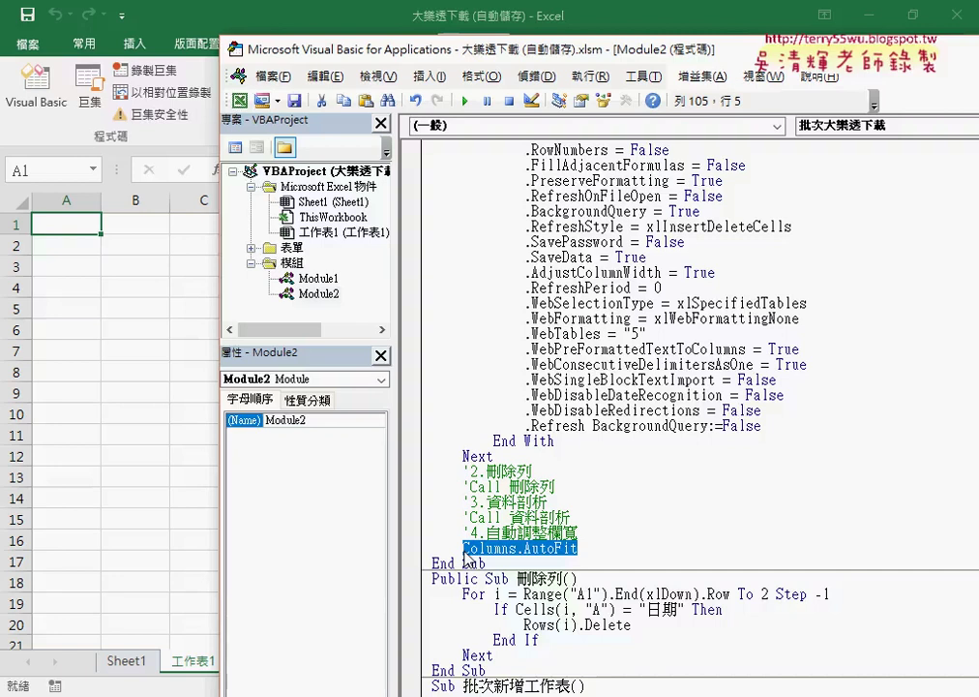
{"action": "double_click", "coordinate": [464, 548]}
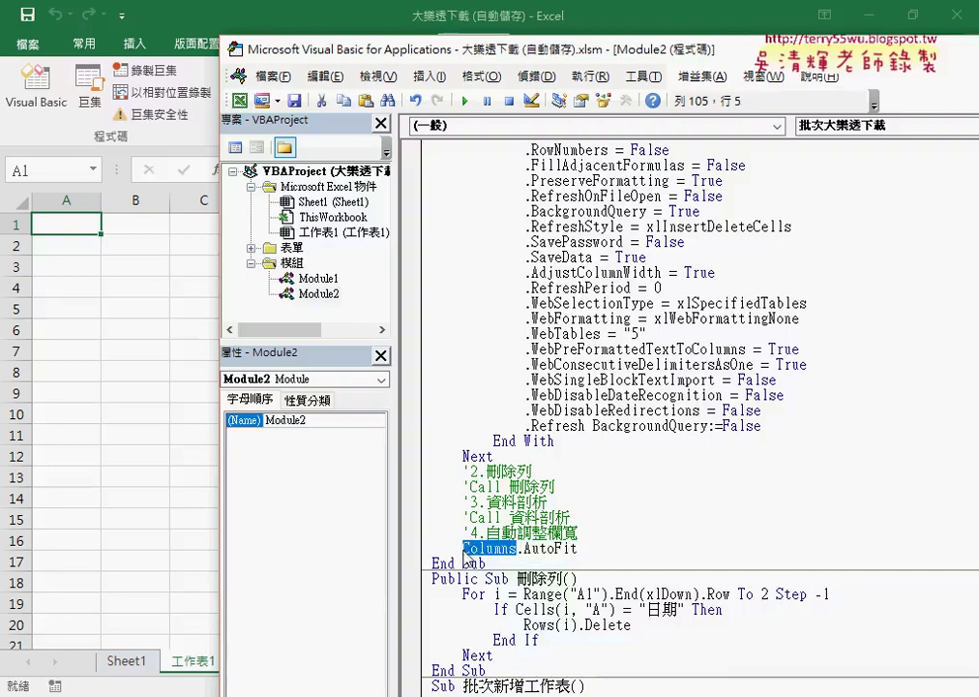
{"action": "left_click_drag", "start_coordinate": [578, 549], "coordinate": [520, 550]}
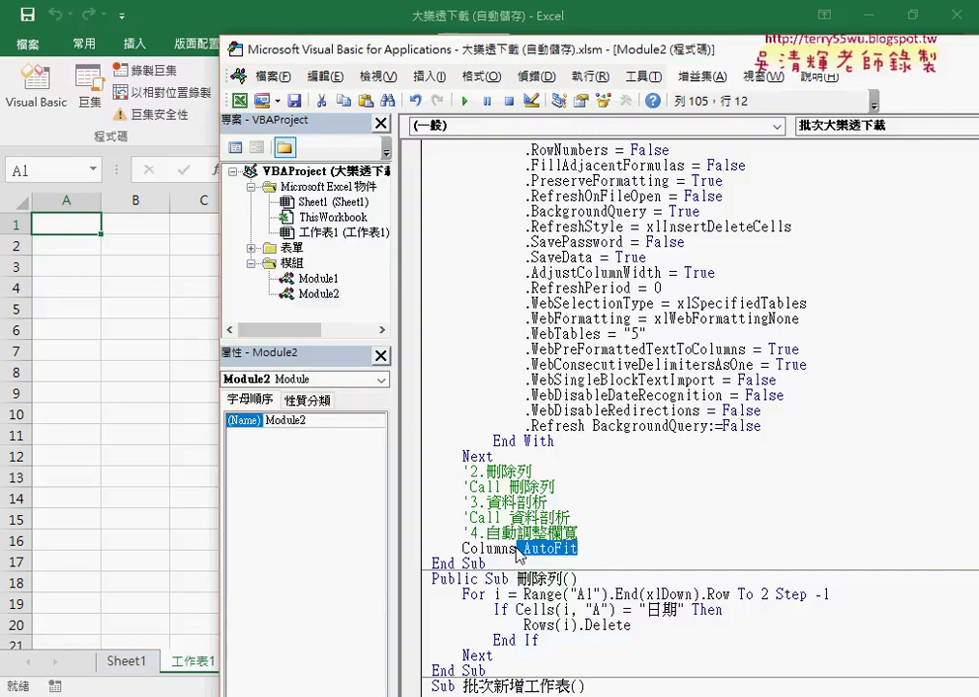
{"action": "scroll", "coordinate": [520, 552], "scroll_direction": "up", "scroll_amount": 2}
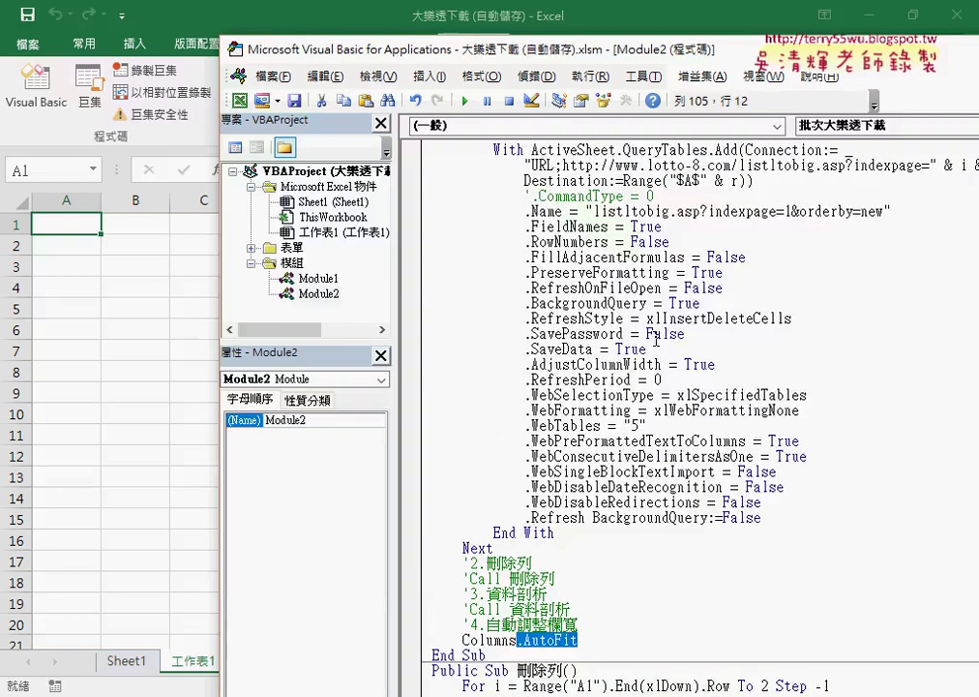
{"action": "scroll", "coordinate": [657, 339], "scroll_direction": "up", "scroll_amount": 2}
{"action": "scroll", "coordinate": [656, 339], "scroll_direction": "up", "scroll_amount": 2}
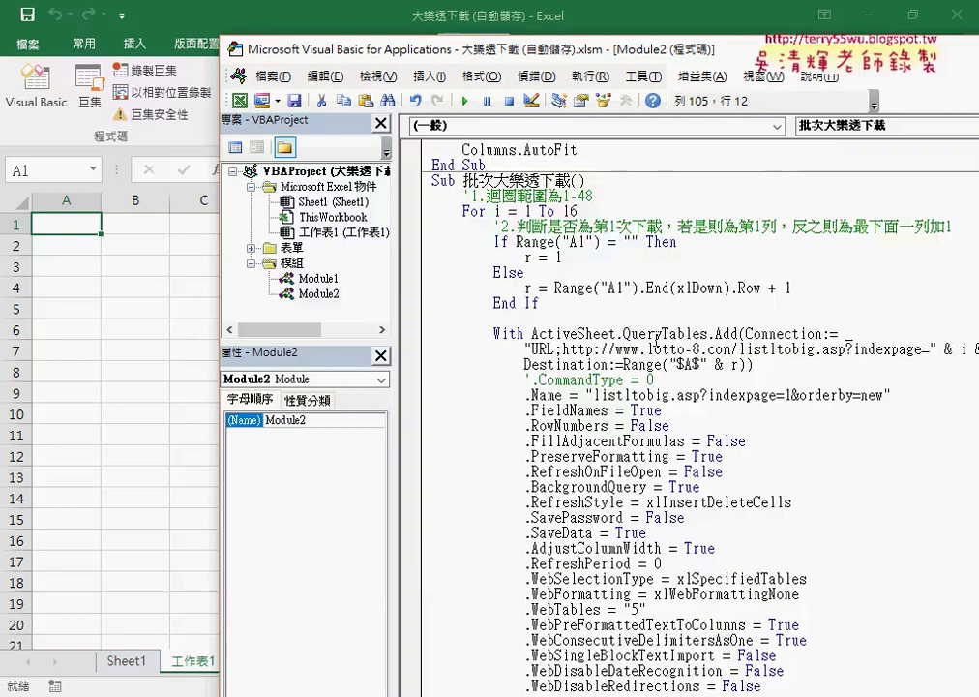
{"action": "scroll", "coordinate": [656, 334], "scroll_direction": "down", "scroll_amount": 1}
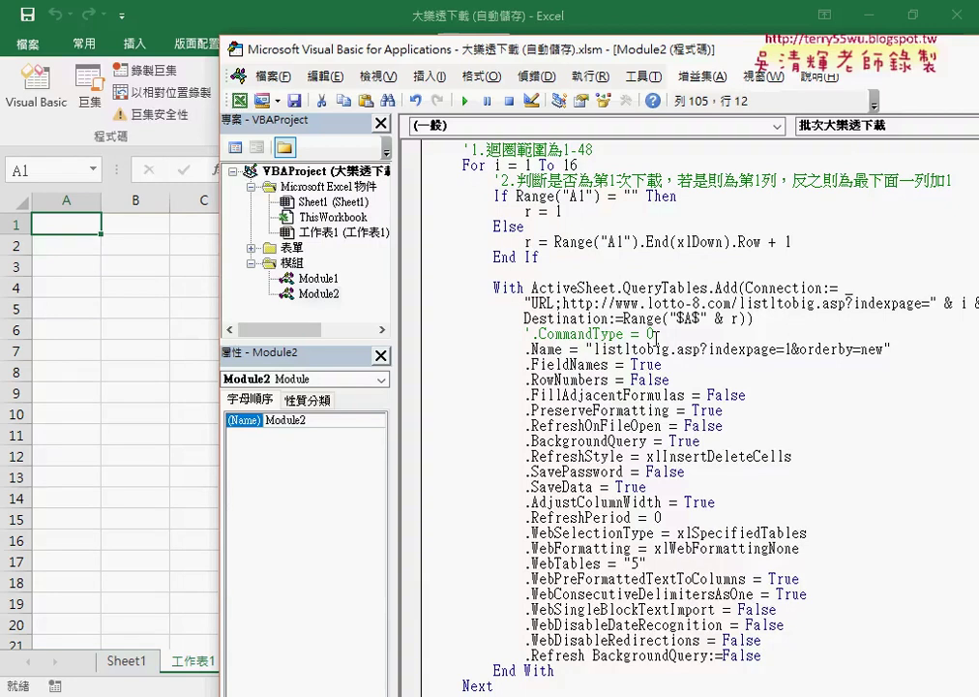
Step: Step through 批次大樂透下載 with F8 to the web query creation, marking its Destination argument
{"action": "scroll", "coordinate": [656, 339], "scroll_direction": "up", "scroll_amount": 1}
{"action": "left_click", "coordinate": [620, 306]}
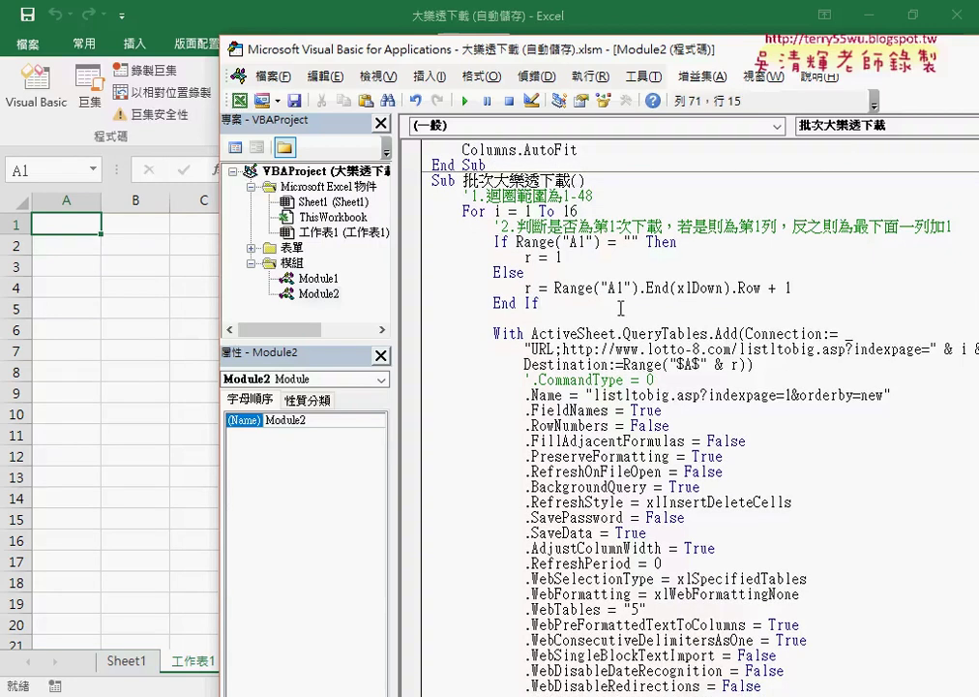
{"action": "key", "text": "F8"}
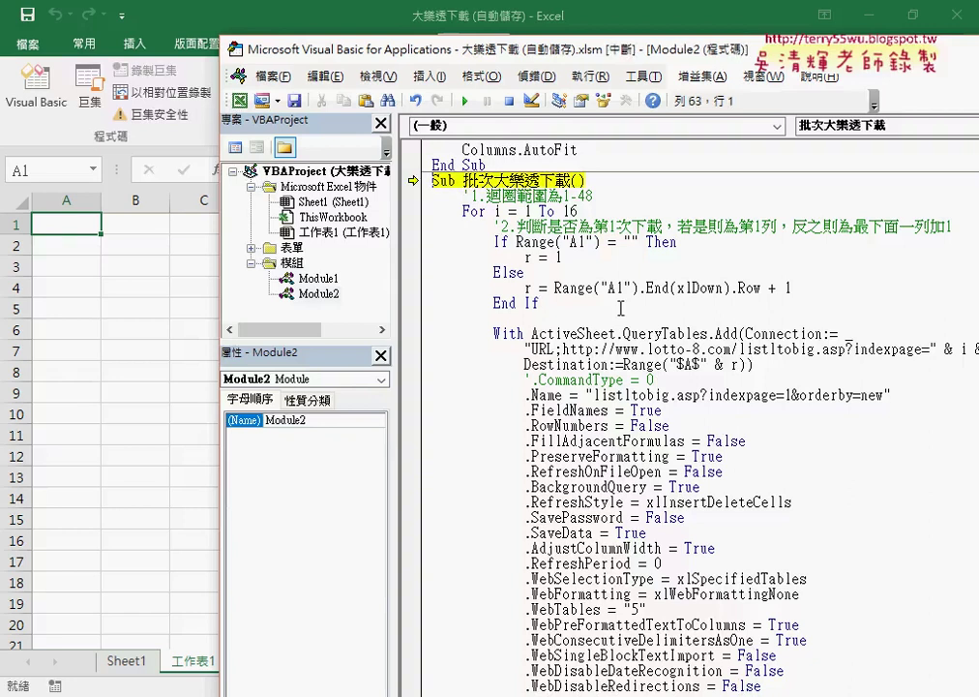
{"action": "key", "text": "F8"}
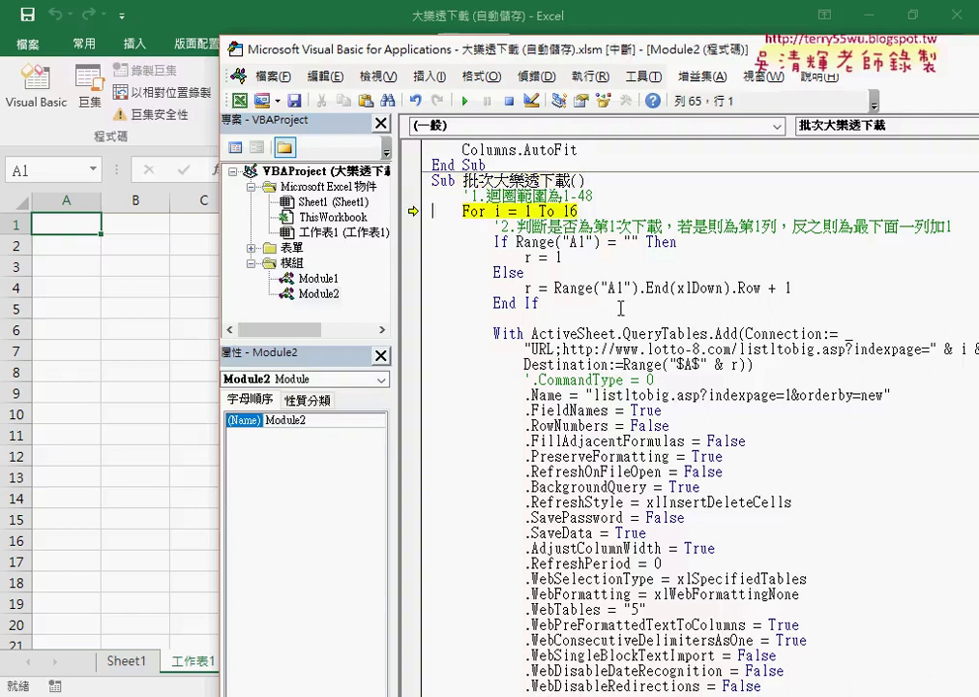
{"action": "key", "text": "F8"}
{"action": "key", "text": "F8"}
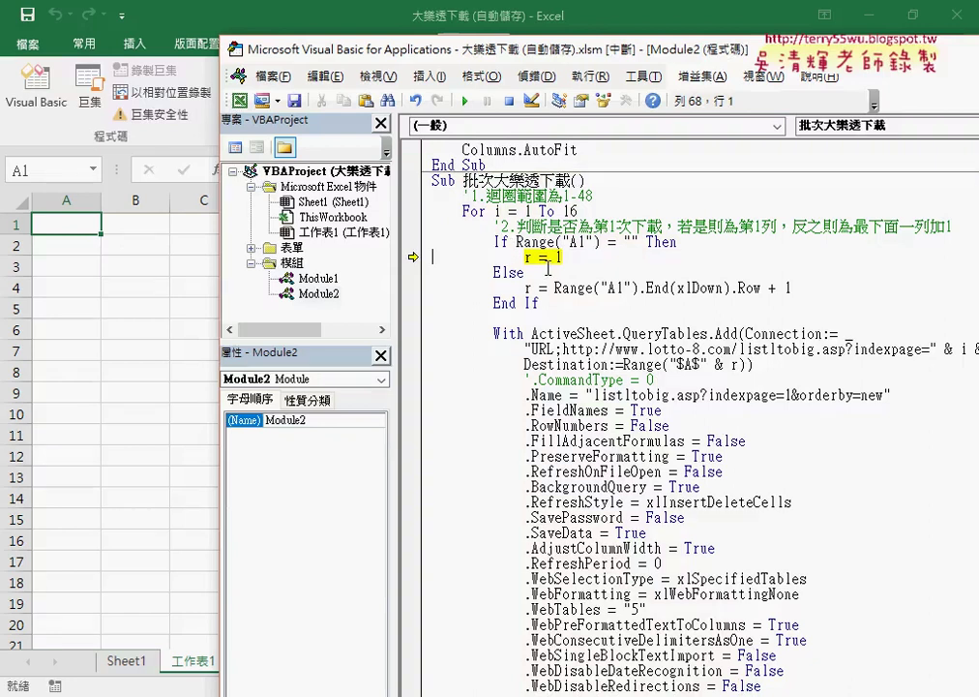
{"action": "key", "text": "F8"}
{"action": "key", "text": "F8"}
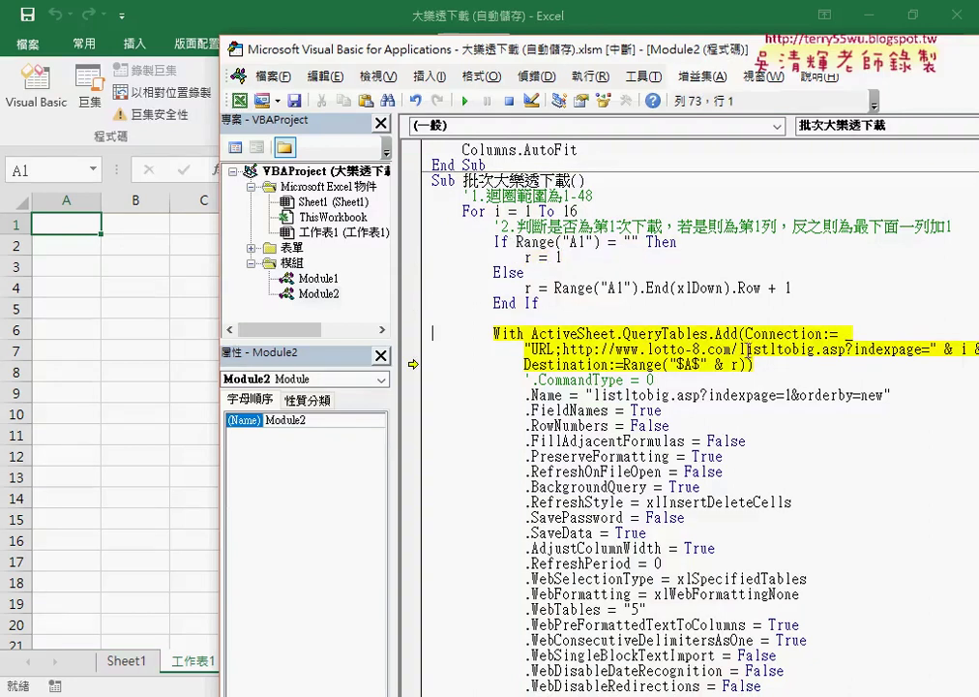
{"action": "left_click", "coordinate": [735, 364]}
{"action": "left_click", "coordinate": [751, 364]}
{"action": "left_click_drag", "start_coordinate": [750, 363], "coordinate": [526, 365]}
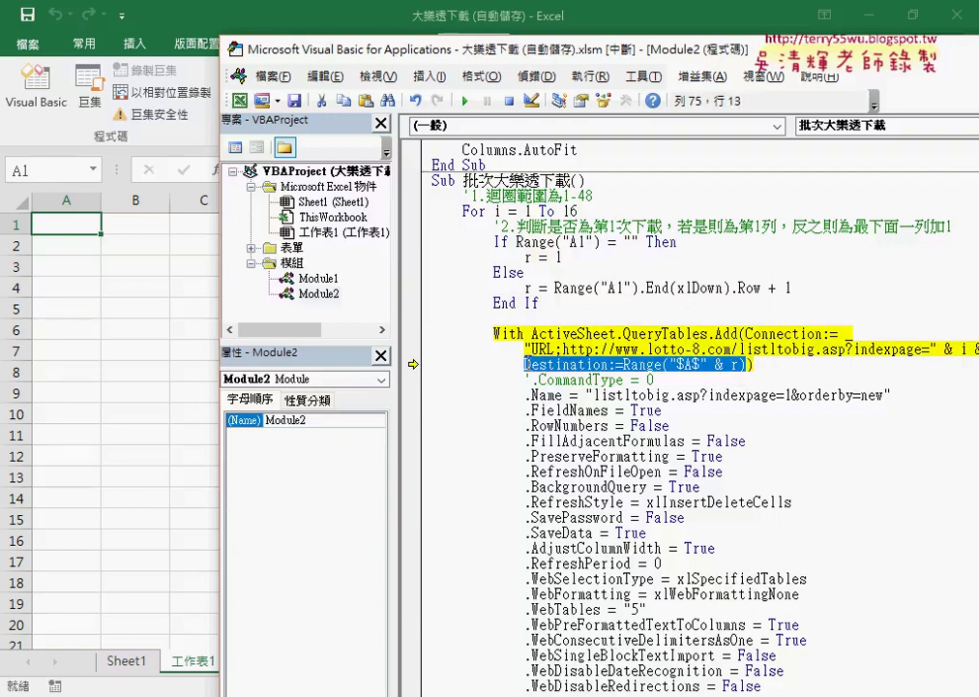
Step: Step through the query's .Name to .Refresh settings, then press F5 to import the first page
{"action": "key", "text": "F8"}
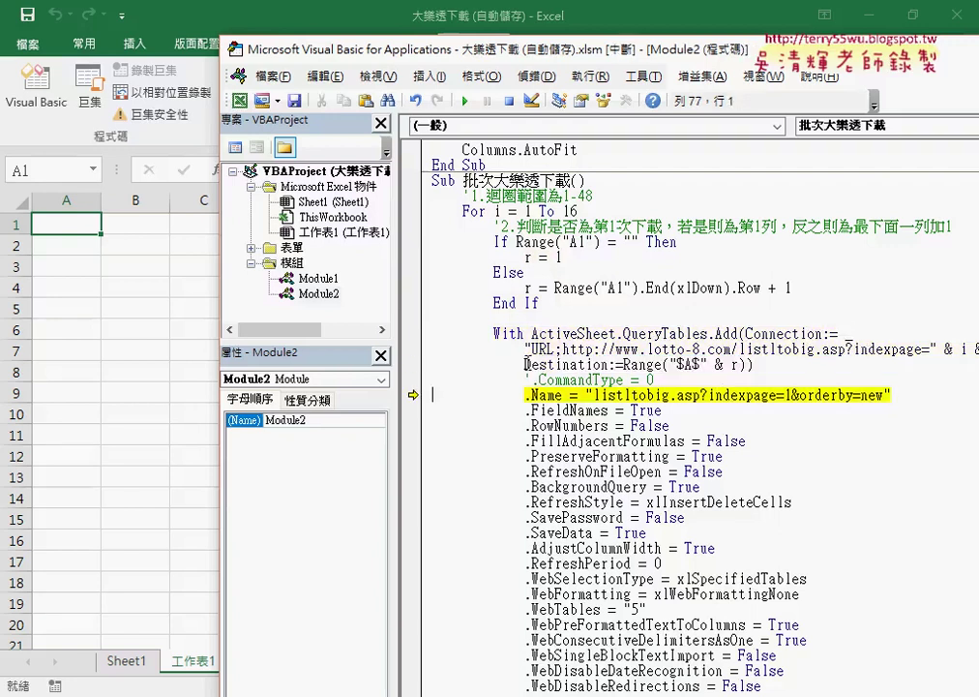
{"action": "key", "text": "F8"}
{"action": "key", "text": "F8"}
{"action": "key", "text": "F8"}
{"action": "key", "text": "F8"}
{"action": "key", "text": "F8"}
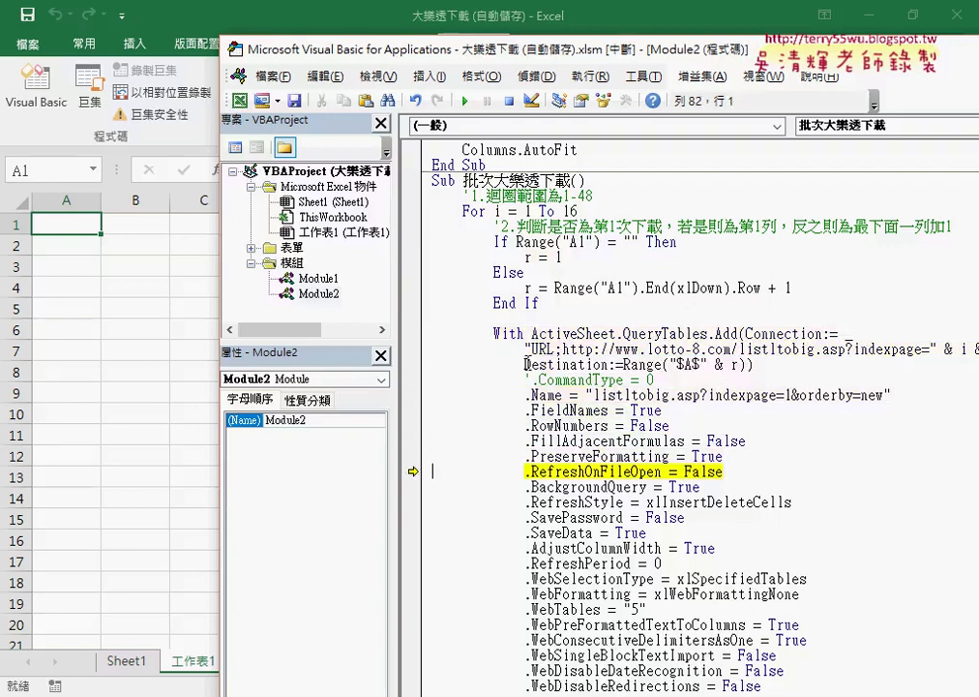
{"action": "scroll", "coordinate": [526, 363], "scroll_direction": "down", "scroll_amount": 1}
{"action": "scroll", "coordinate": [710, 360], "scroll_direction": "down", "scroll_amount": 2}
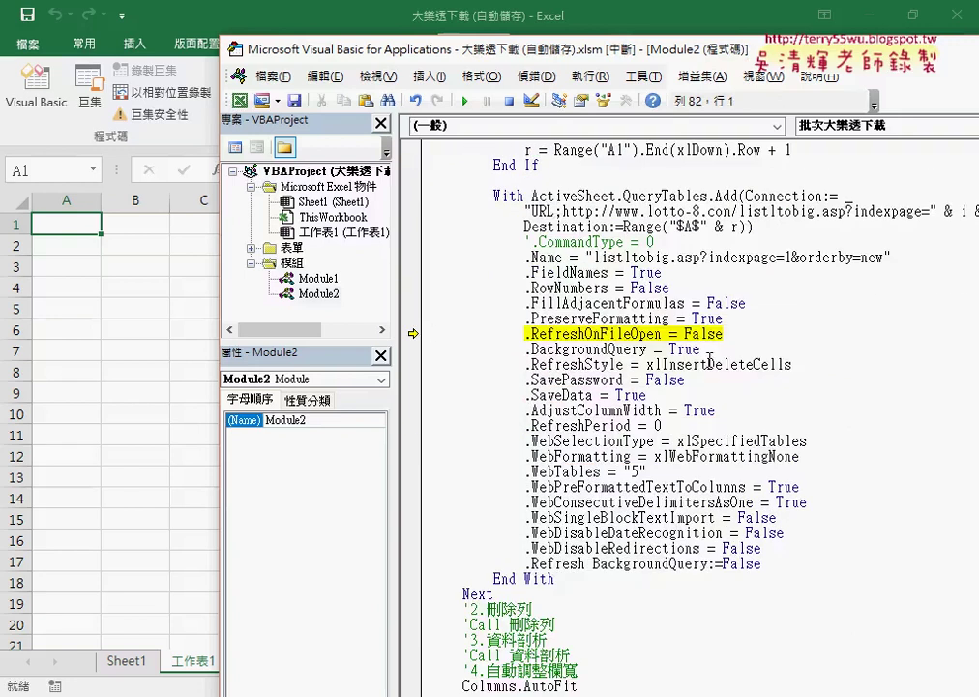
{"action": "key", "text": "F8"}
{"action": "key", "text": "F8"}
{"action": "key", "text": "F8"}
{"action": "key", "text": "F8"}
{"action": "key", "text": "F8"}
{"action": "key", "text": "F8"}
{"action": "key", "text": "F8"}
{"action": "key", "text": "F8"}
{"action": "key", "text": "F8"}
{"action": "key", "text": "F8"}
{"action": "key", "text": "F8"}
{"action": "key", "text": "F8"}
{"action": "key", "text": "F8"}
{"action": "key", "text": "F8"}
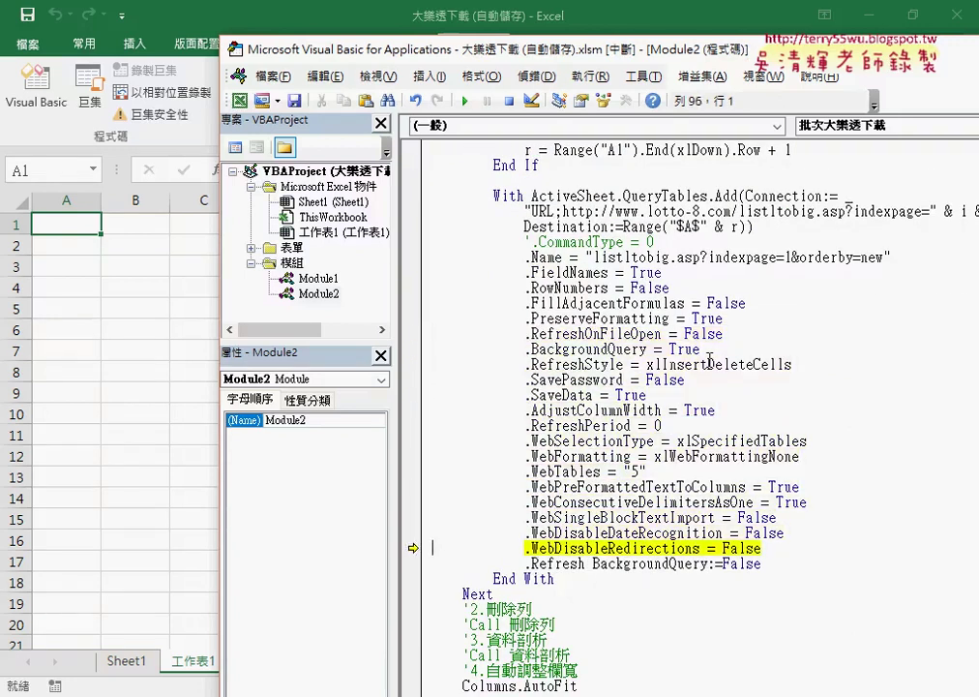
{"action": "key", "text": "F8"}
{"action": "mouse_move", "coordinate": [763, 563]}
{"action": "left_mouse_down"}
{"action": "mouse_move", "coordinate": [489, 337]}
{"action": "mouse_move", "coordinate": [419, 264]}
{"action": "left_mouse_up"}
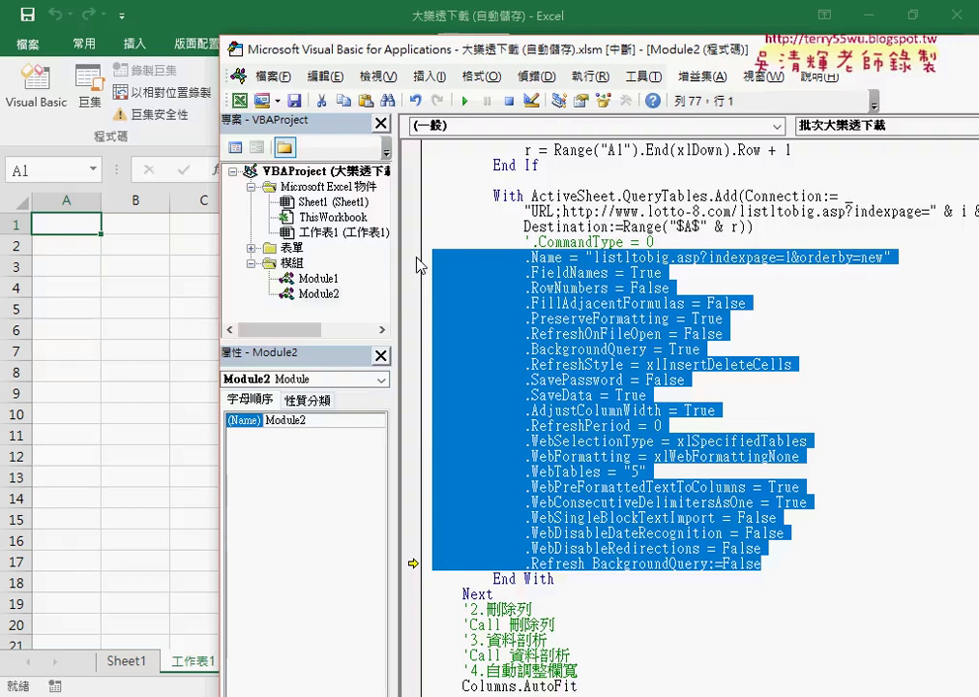
{"action": "left_click", "coordinate": [768, 417]}
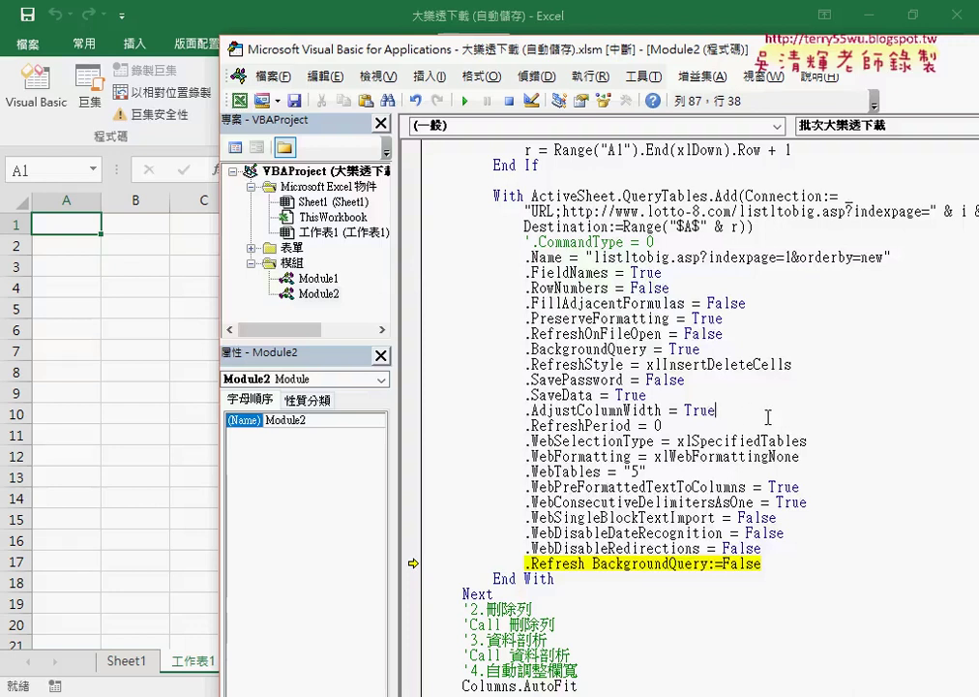
{"action": "left_click_drag", "start_coordinate": [586, 563], "coordinate": [525, 563]}
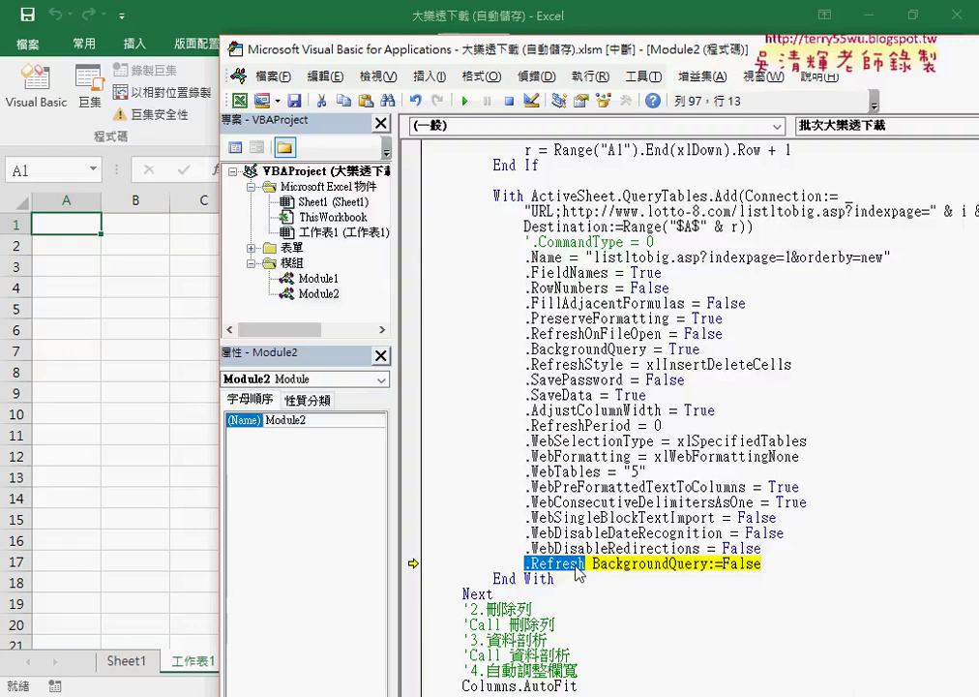
{"action": "key", "text": "F5"}
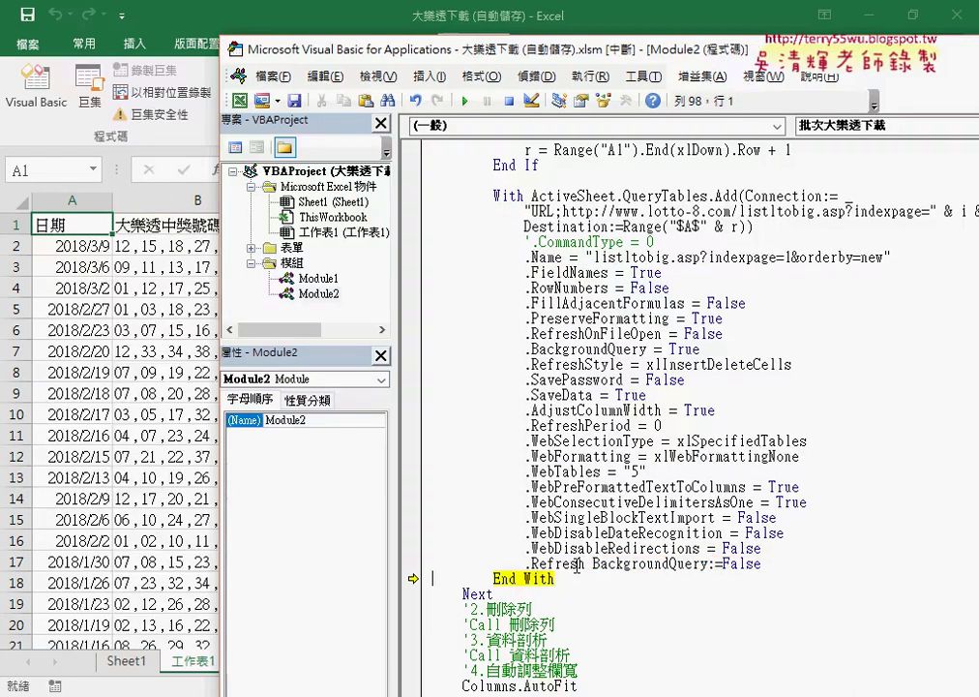
Step: Scroll 工作表1 to confirm the first page fills rows 2–101, then return to the VBA editor
{"action": "left_click", "coordinate": [107, 478]}
{"action": "scroll", "coordinate": [106, 479], "scroll_direction": "down", "scroll_amount": 3}
{"action": "scroll", "coordinate": [106, 478], "scroll_direction": "down", "scroll_amount": 5}
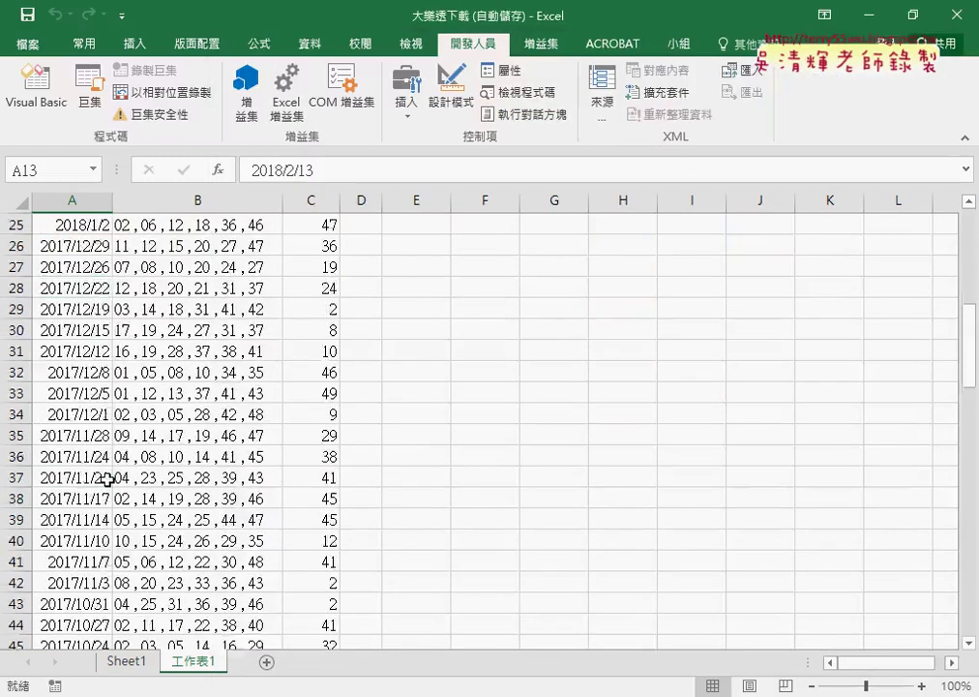
{"action": "scroll", "coordinate": [106, 478], "scroll_direction": "down", "scroll_amount": 5}
{"action": "scroll", "coordinate": [107, 478], "scroll_direction": "down", "scroll_amount": 3}
{"action": "scroll", "coordinate": [106, 478], "scroll_direction": "down", "scroll_amount": 6}
{"action": "scroll", "coordinate": [106, 478], "scroll_direction": "down", "scroll_amount": 4}
{"action": "scroll", "coordinate": [107, 478], "scroll_direction": "down", "scroll_amount": 8}
{"action": "scroll", "coordinate": [107, 479], "scroll_direction": "up", "scroll_amount": 2}
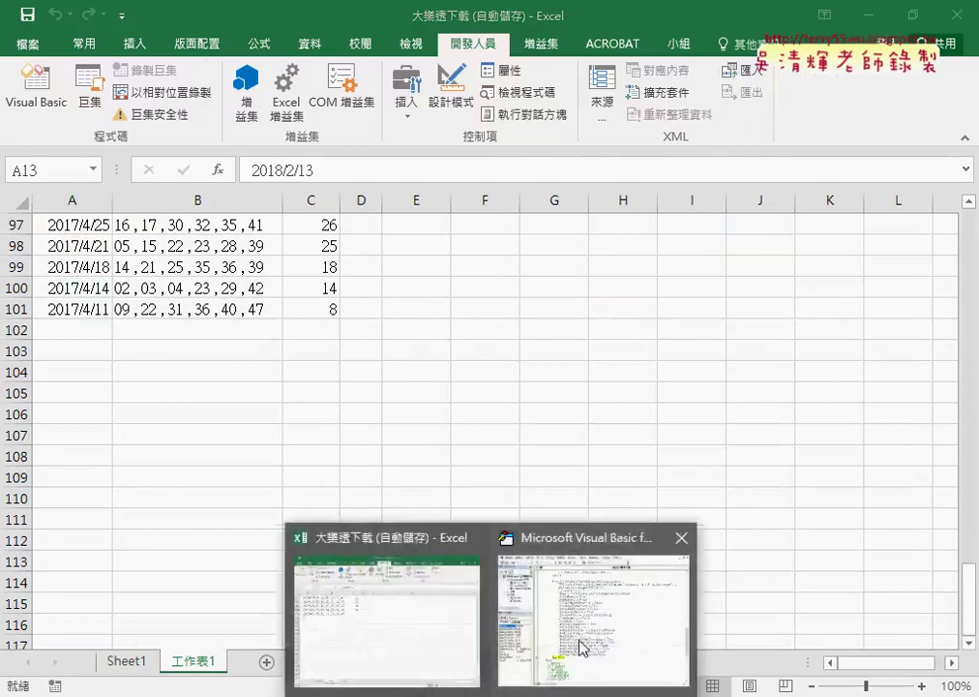
{"action": "left_click", "coordinate": [586, 650]}
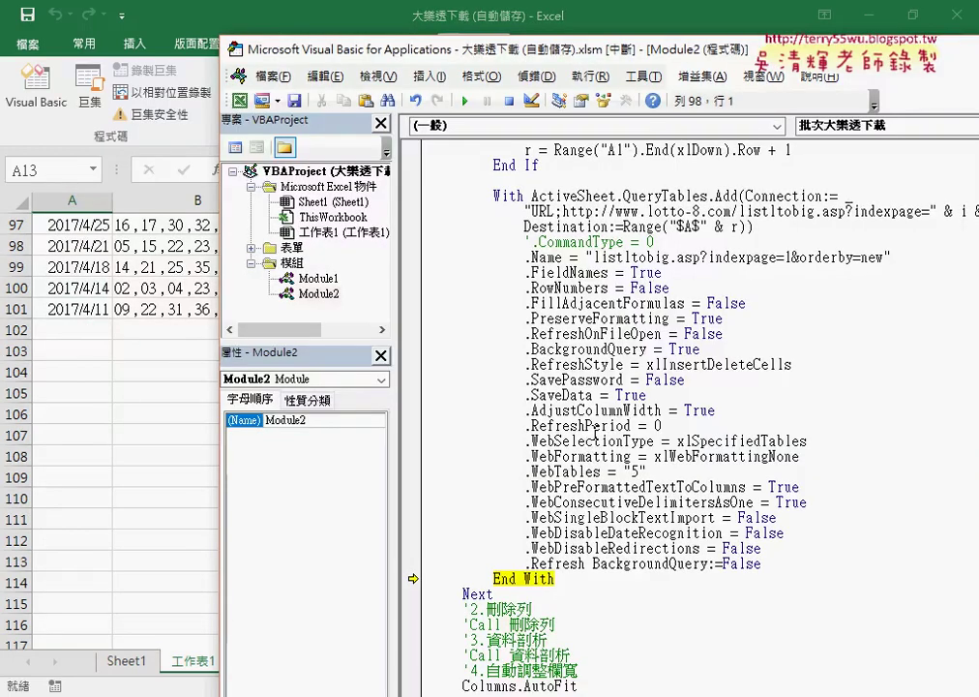
Step: Step into the second loop iteration's Else branch, checking the Range("A1") condition and r
{"action": "key", "text": "F8"}
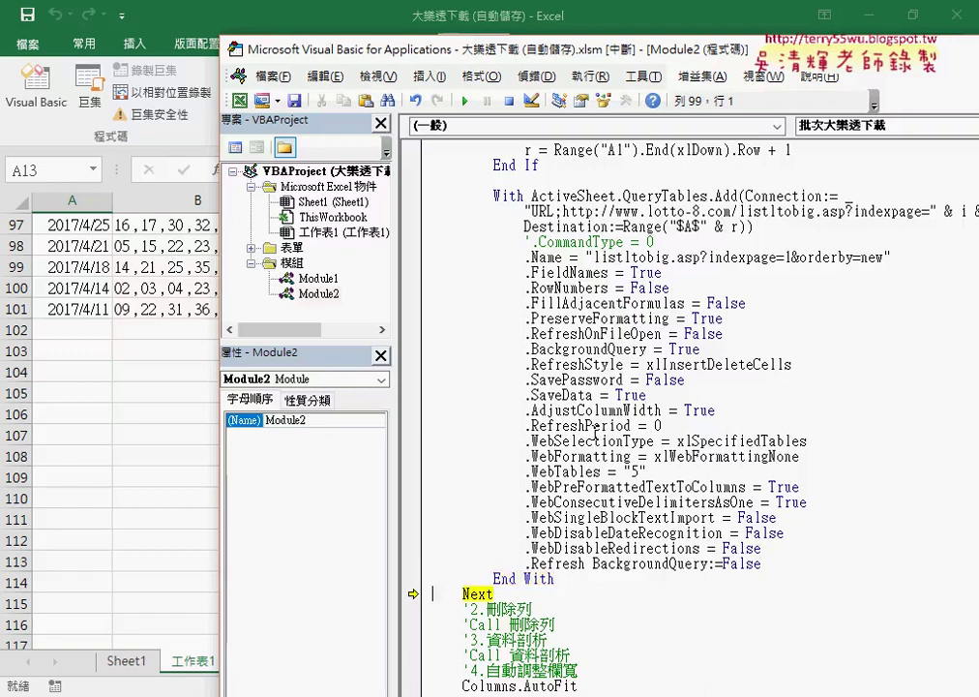
{"action": "key", "text": "F8"}
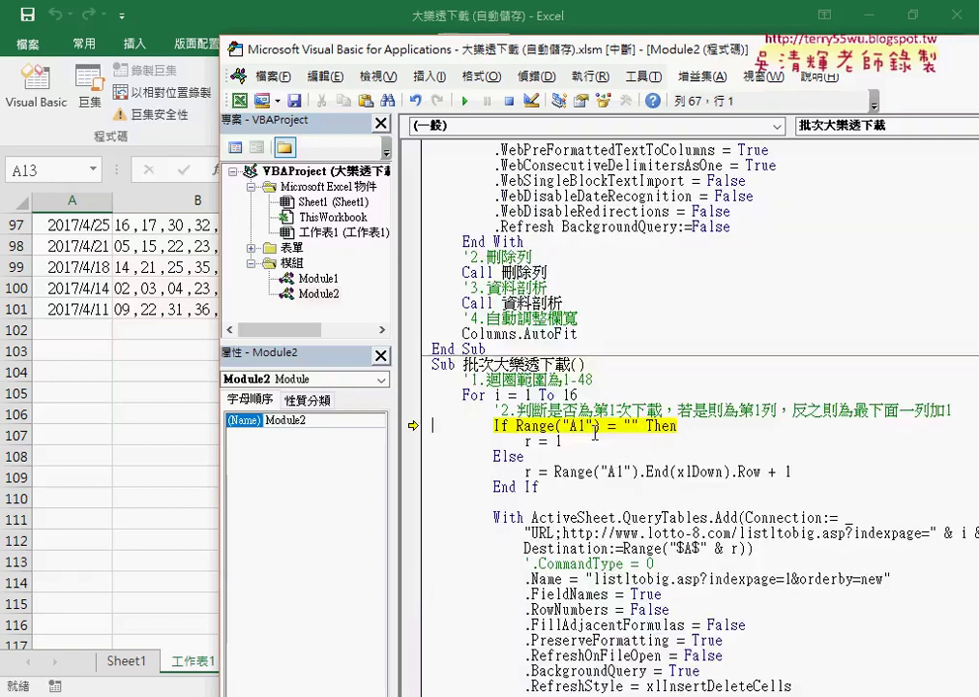
{"action": "key", "text": "F8"}
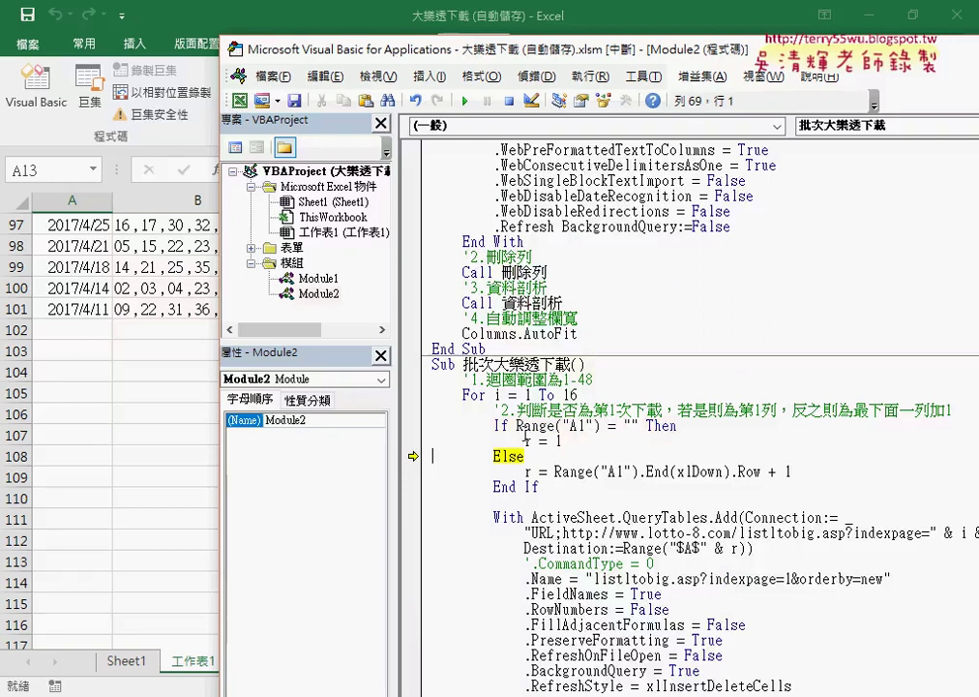
{"action": "left_click", "coordinate": [515, 426]}
{"action": "left_click_drag", "start_coordinate": [515, 426], "coordinate": [580, 427]}
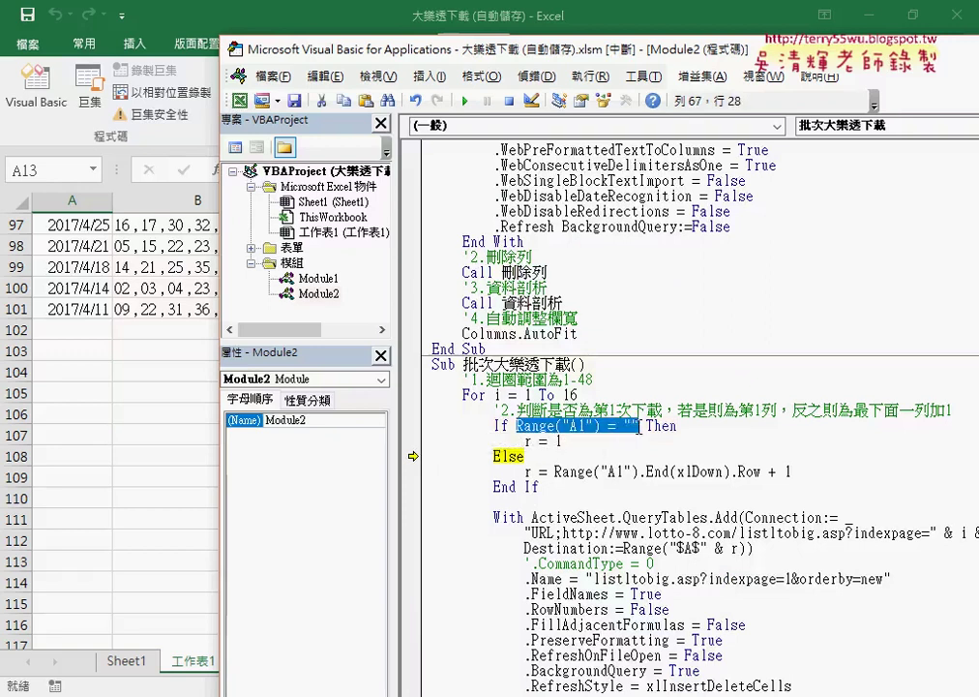
{"action": "mouse_move", "coordinate": [579, 432]}
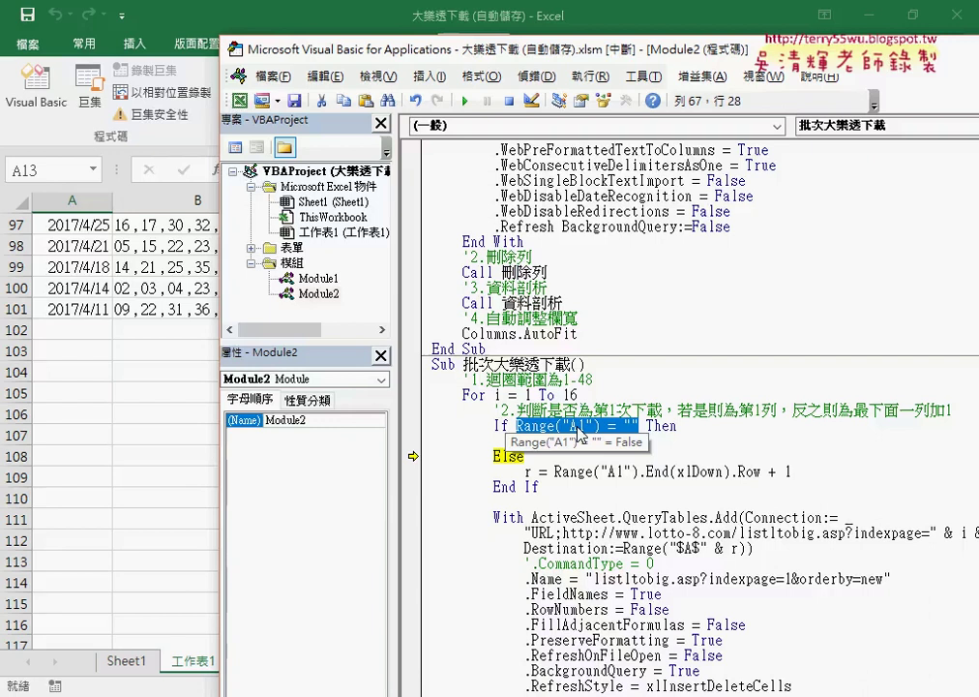
{"action": "key", "text": "F8"}
{"action": "key", "text": "F8"}
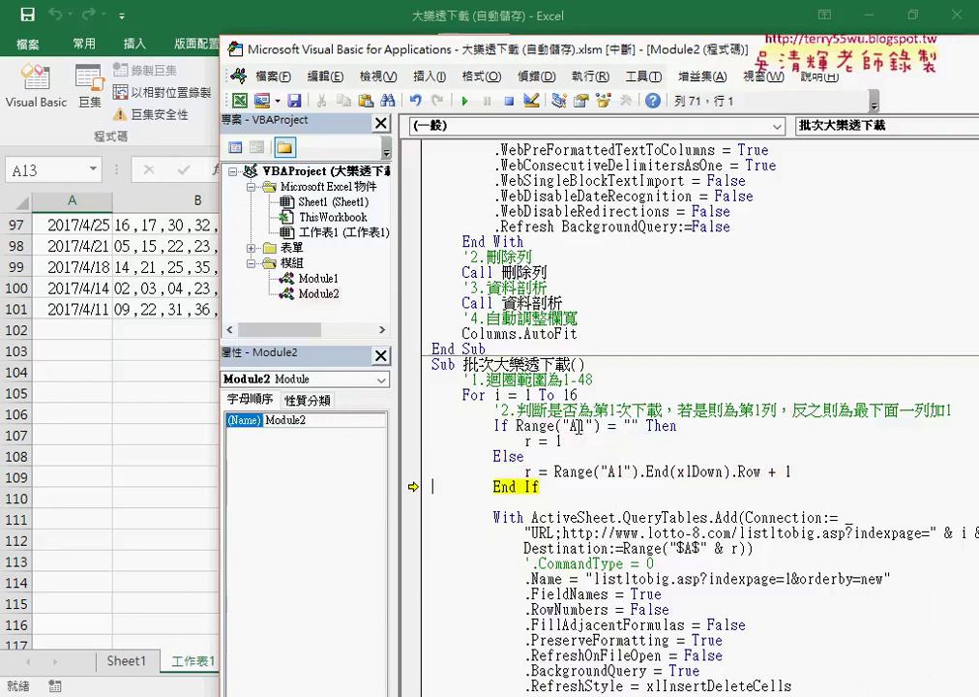
{"action": "mouse_move", "coordinate": [529, 466]}
{"action": "mouse_move", "coordinate": [562, 472]}
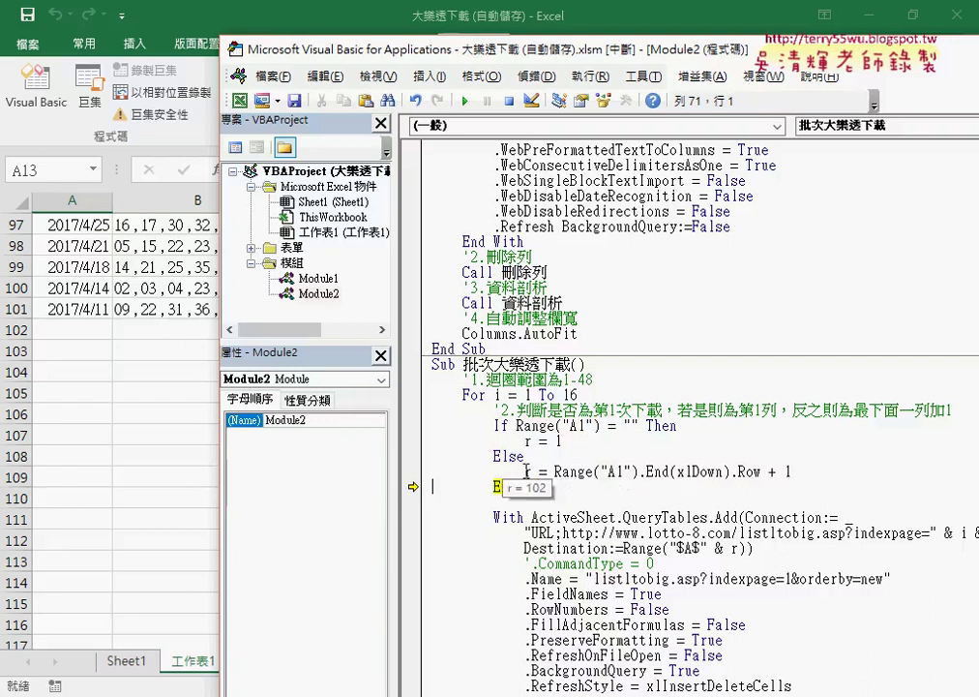
Step: Inspect the query's destination row expression and step through the second web query setup
{"action": "left_click_drag", "start_coordinate": [525, 549], "coordinate": [663, 549]}
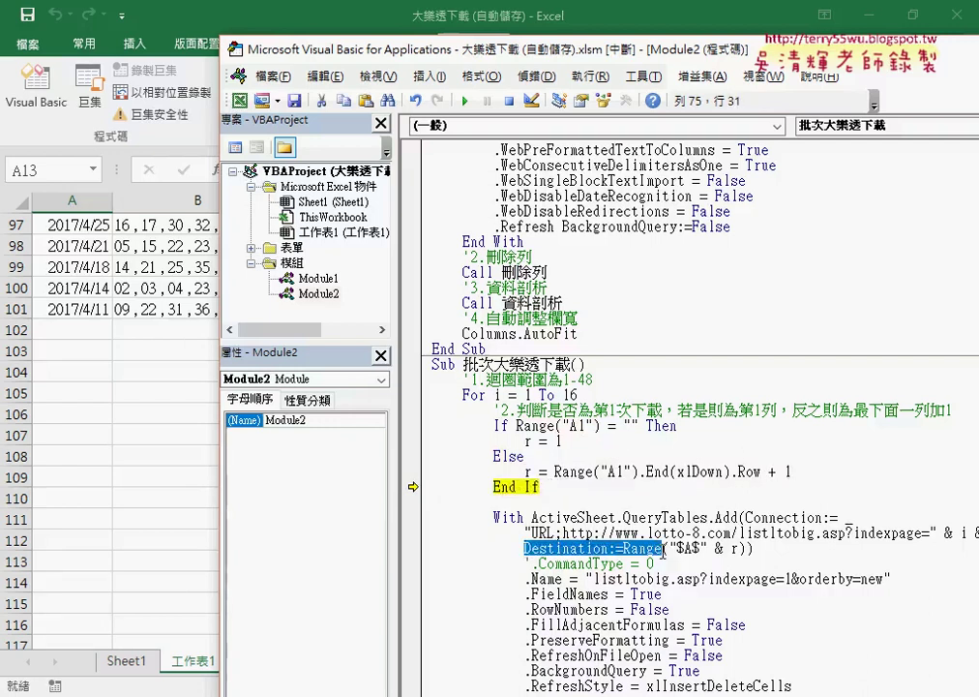
{"action": "mouse_move", "coordinate": [739, 548]}
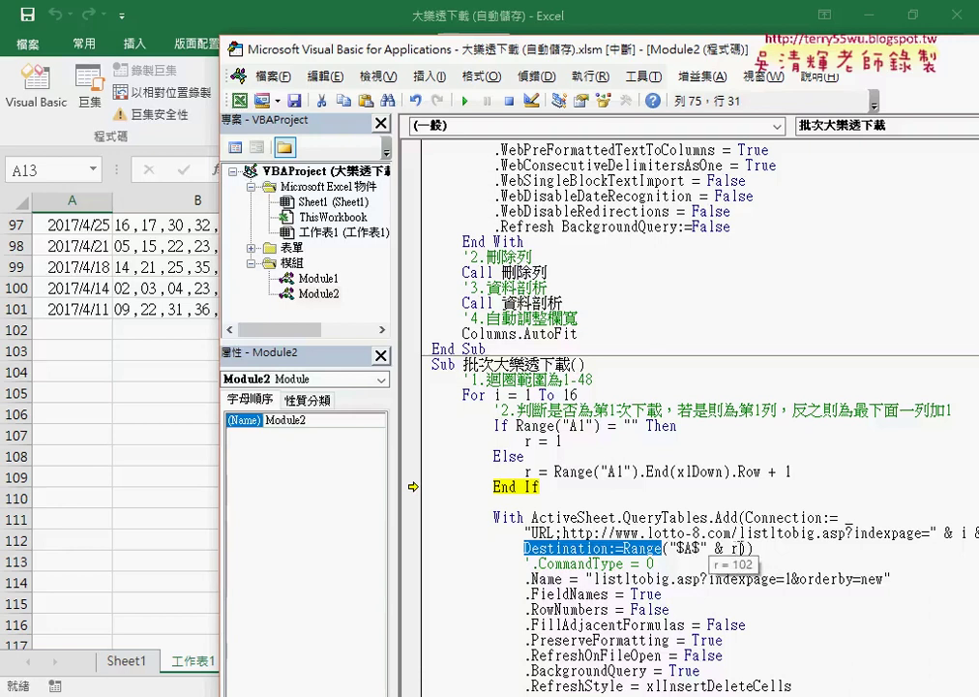
{"action": "left_click_drag", "start_coordinate": [740, 549], "coordinate": [671, 549]}
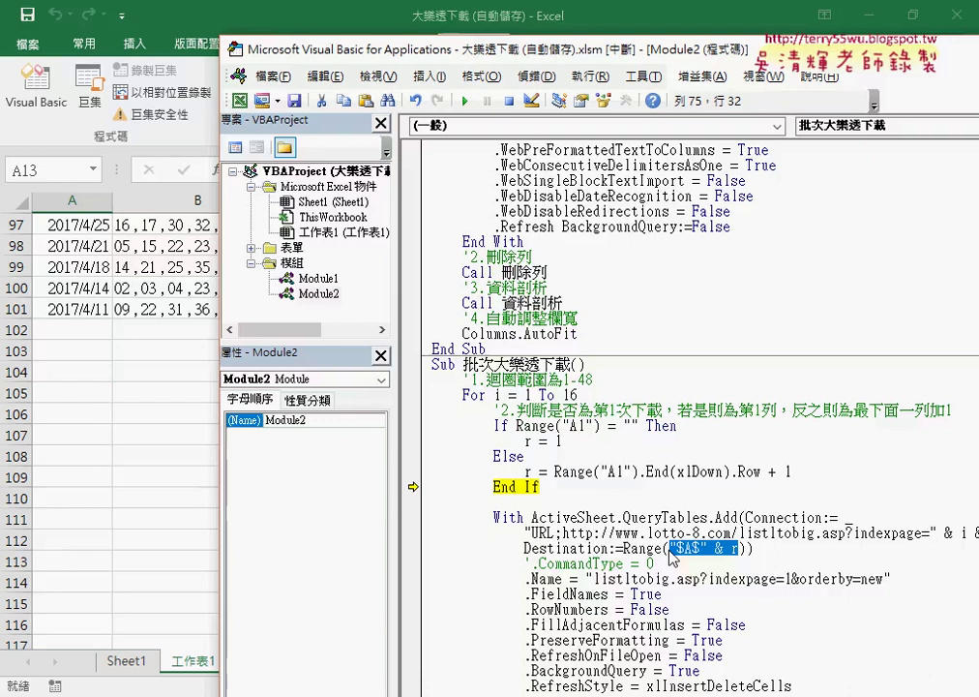
{"action": "key", "text": "F8"}
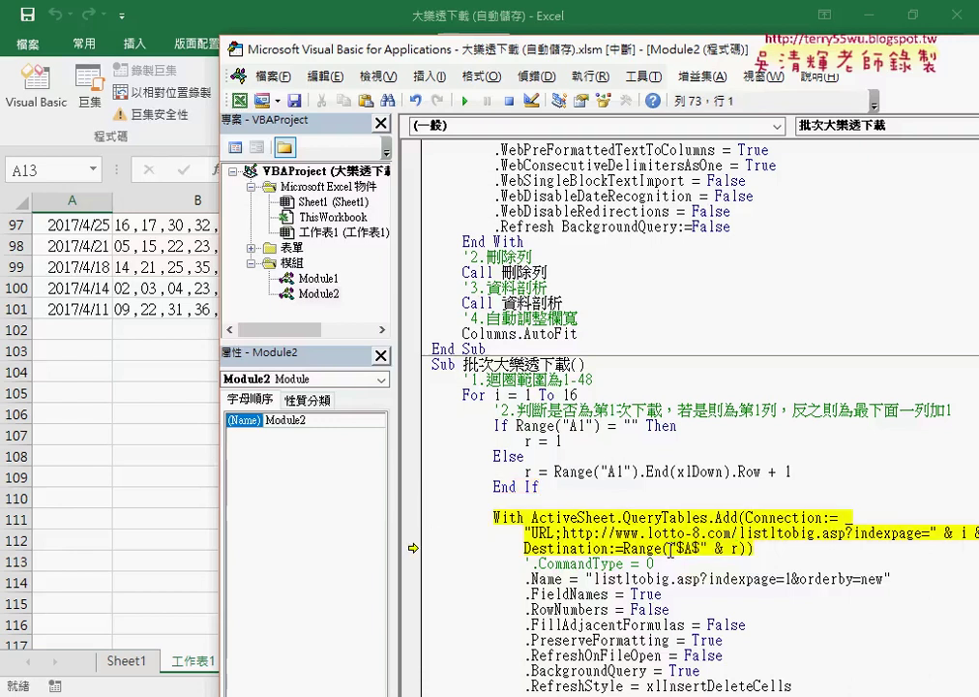
{"action": "mouse_move", "coordinate": [963, 533]}
{"action": "key", "text": "F8"}
{"action": "key", "text": "F8"}
{"action": "key", "text": "F8"}
{"action": "key", "text": "F8"}
{"action": "key", "text": "F8"}
{"action": "key", "text": "F8"}
{"action": "key", "text": "F8"}
{"action": "key", "text": "F8"}
{"action": "key", "text": "F8"}
{"action": "key", "text": "F8"}
{"action": "key", "text": "F8"}
{"action": "key", "text": "F8"}
{"action": "key", "text": "F8"}
{"action": "key", "text": "F8"}
{"action": "key", "text": "F8"}
{"action": "key", "text": "F8"}
{"action": "key", "text": "F8"}
{"action": "key", "text": "F8"}
{"action": "key", "text": "F8"}
{"action": "key", "text": "F8"}
{"action": "key", "text": "F8"}
{"action": "key", "text": "F8"}
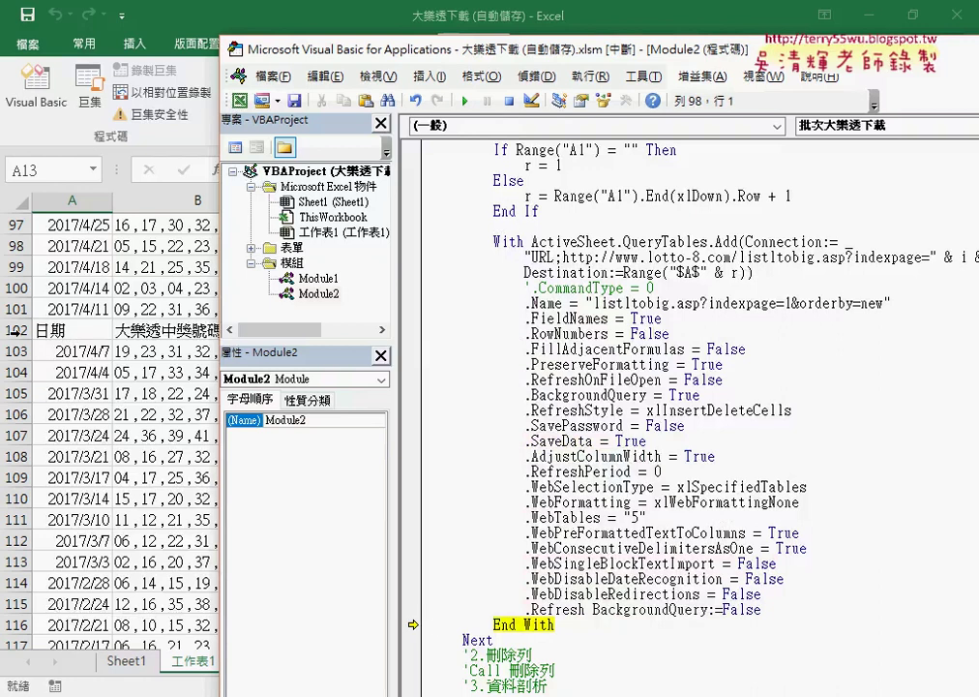
Step: Set a breakpoint on Columns.AutoFit, continue the macro, and check the loop limit of 16
{"action": "scroll", "coordinate": [491, 410], "scroll_direction": "down", "scroll_amount": 4}
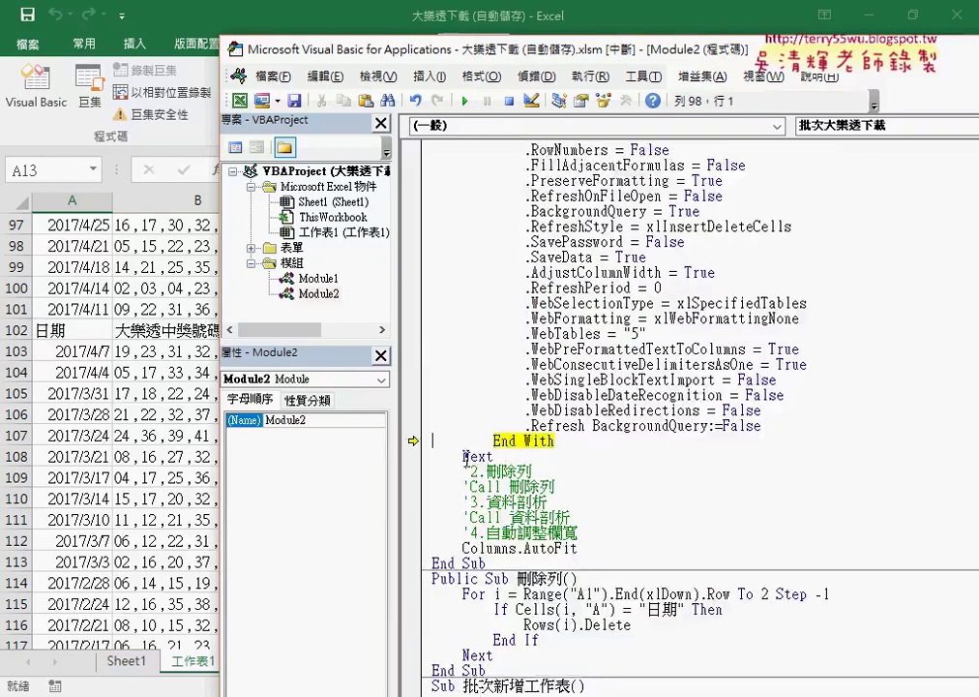
{"action": "scroll", "coordinate": [492, 411], "scroll_direction": "down", "scroll_amount": 1}
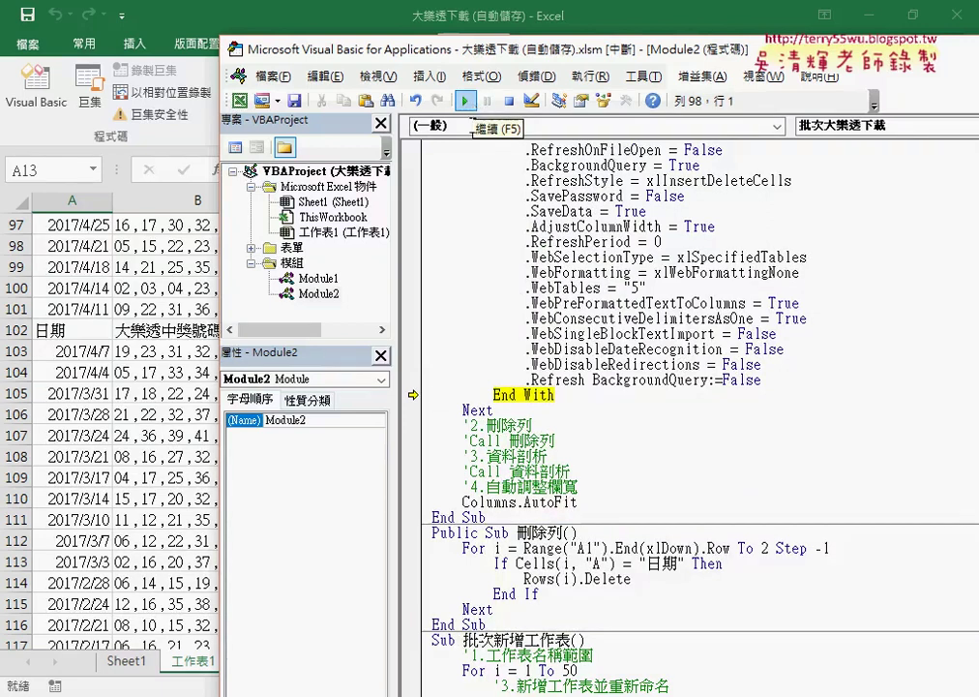
{"action": "left_click", "coordinate": [411, 503]}
{"action": "left_click", "coordinate": [466, 101]}
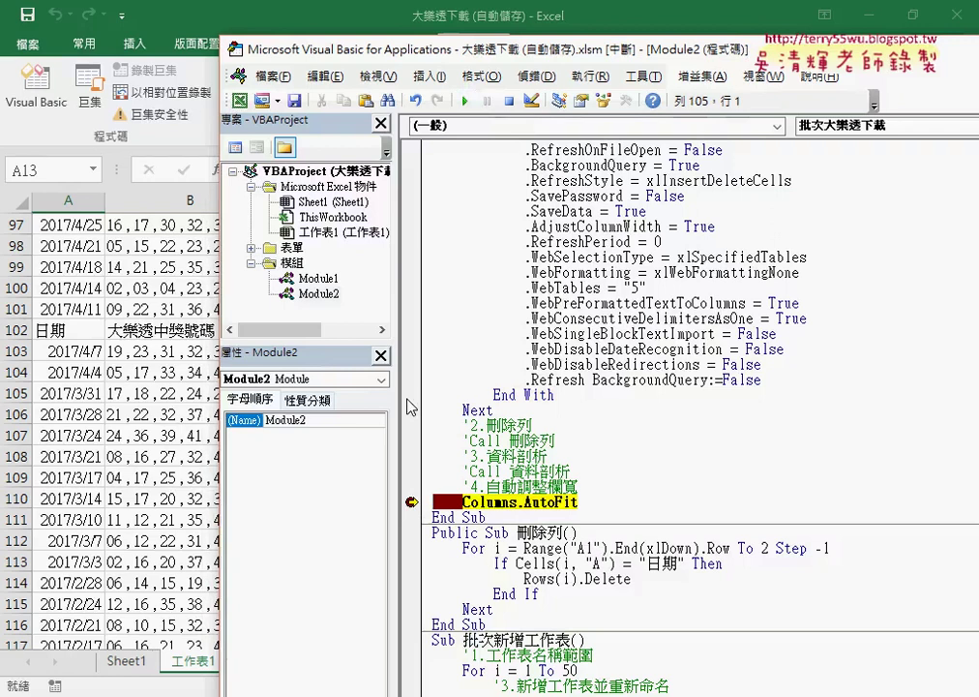
{"action": "scroll", "coordinate": [411, 407], "scroll_direction": "up", "scroll_amount": 9}
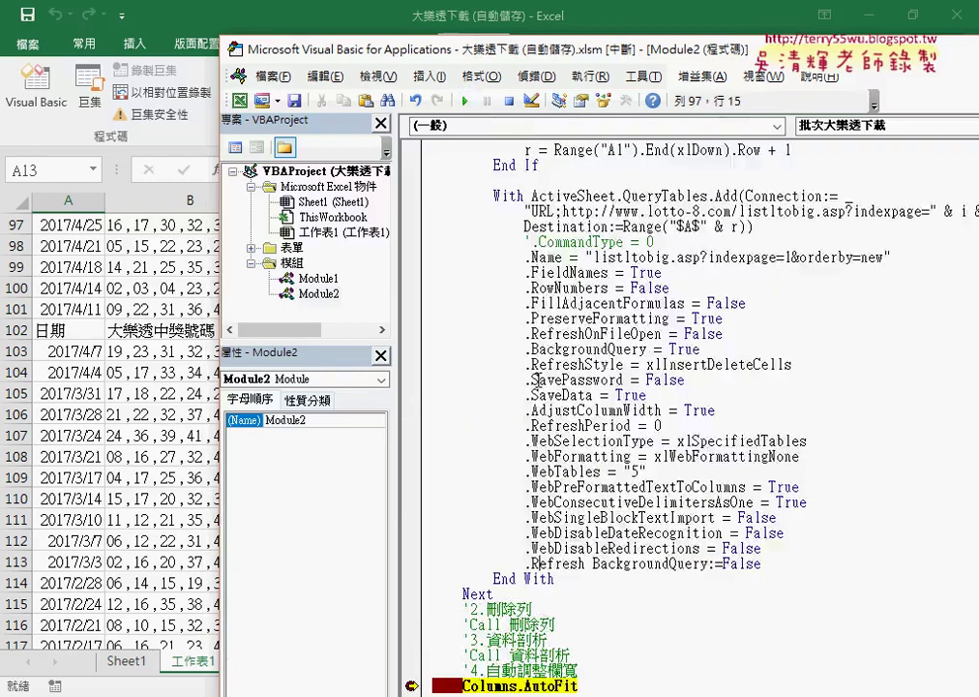
{"action": "left_click", "coordinate": [554, 377]}
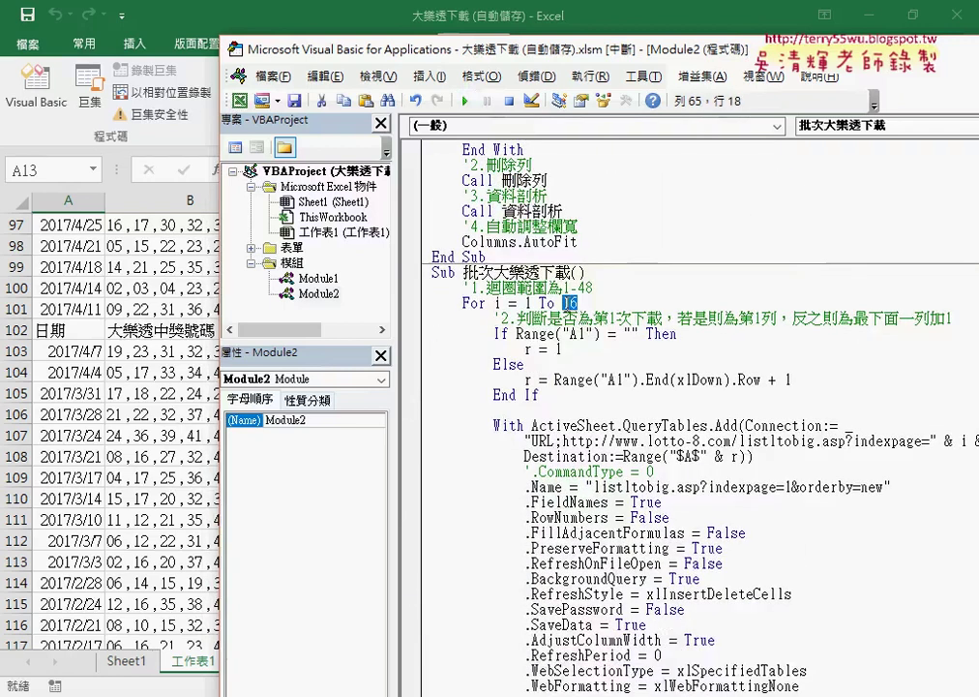
{"action": "double_click", "coordinate": [569, 303]}
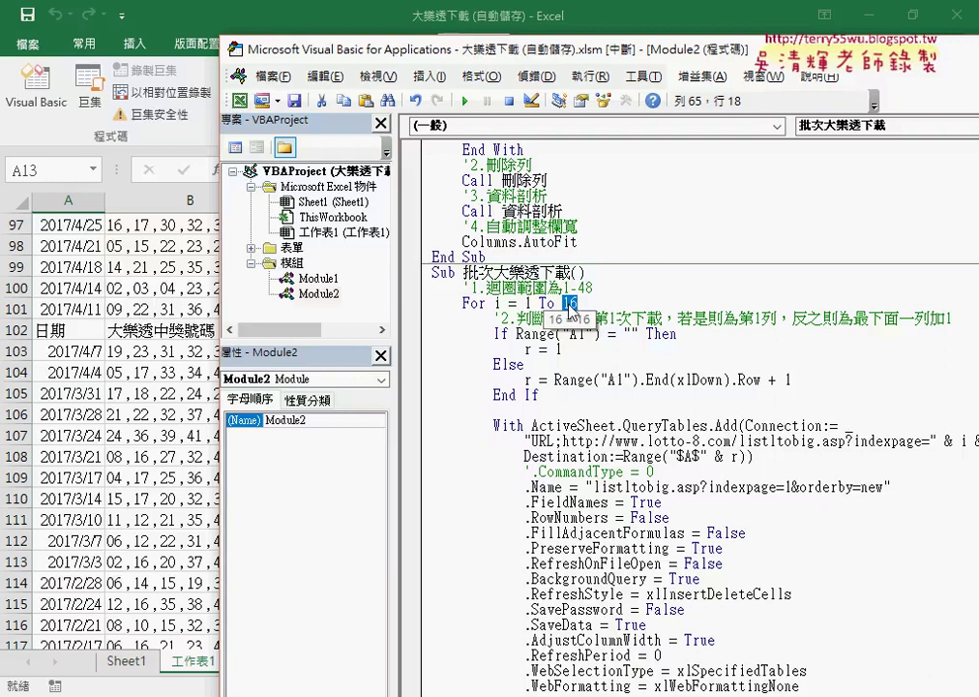
Step: Check the downloaded rows in 工作表1, autofit column A, and view Home > Format options
{"action": "left_click", "coordinate": [117, 469]}
{"action": "scroll", "coordinate": [117, 467], "scroll_direction": "down", "scroll_amount": 5}
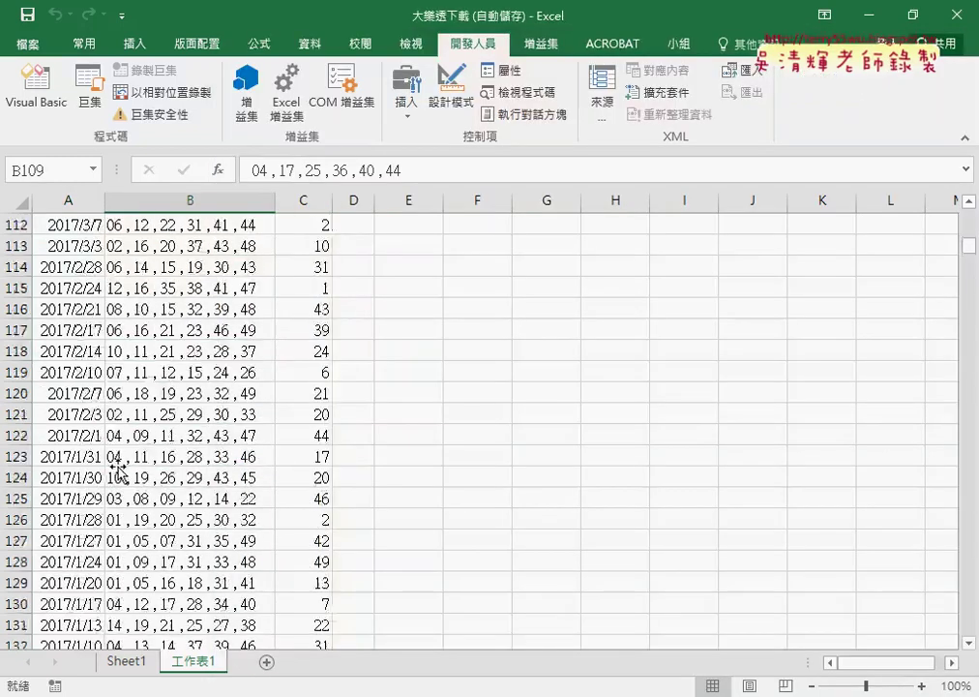
{"action": "scroll", "coordinate": [117, 466], "scroll_direction": "down", "scroll_amount": 5}
{"action": "scroll", "coordinate": [117, 467], "scroll_direction": "down", "scroll_amount": 3}
{"action": "scroll", "coordinate": [119, 465], "scroll_direction": "down", "scroll_amount": 7}
{"action": "scroll", "coordinate": [120, 454], "scroll_direction": "up", "scroll_amount": 5}
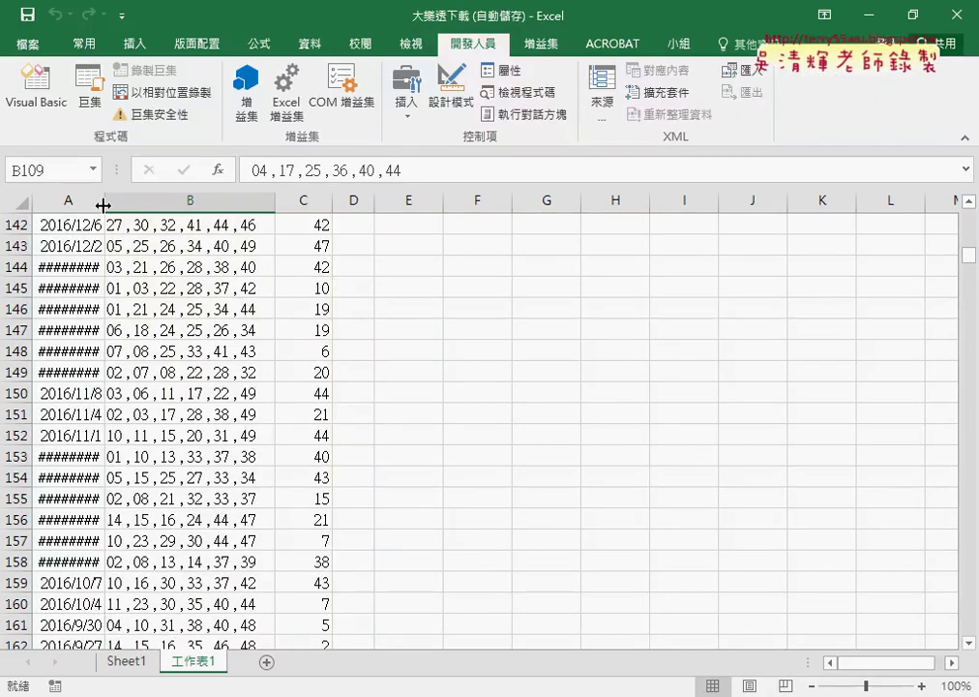
{"action": "double_click", "coordinate": [103, 206]}
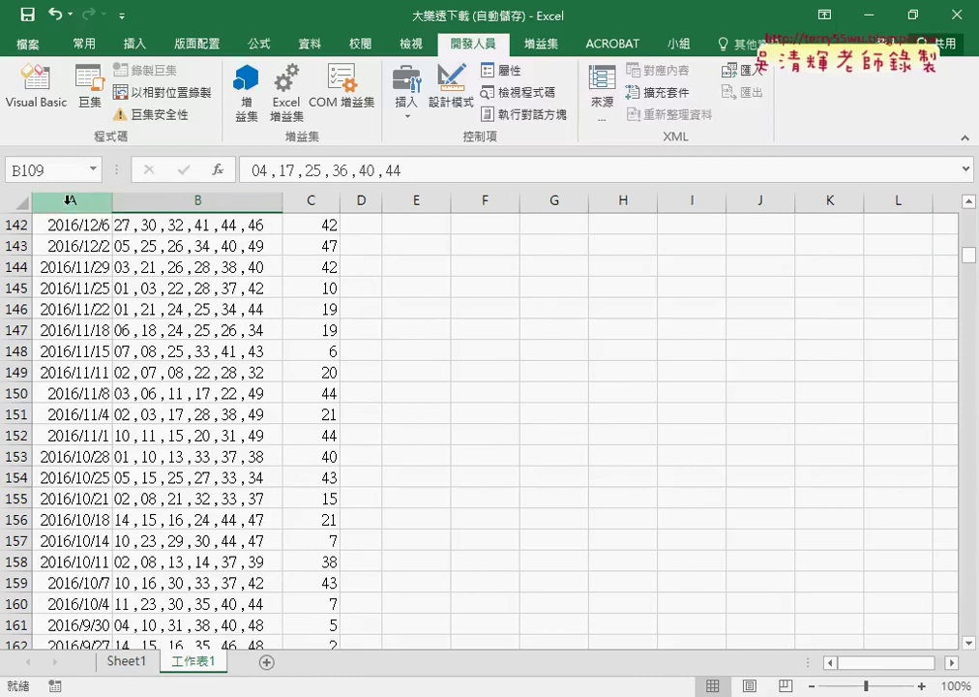
{"action": "left_click", "coordinate": [68, 200]}
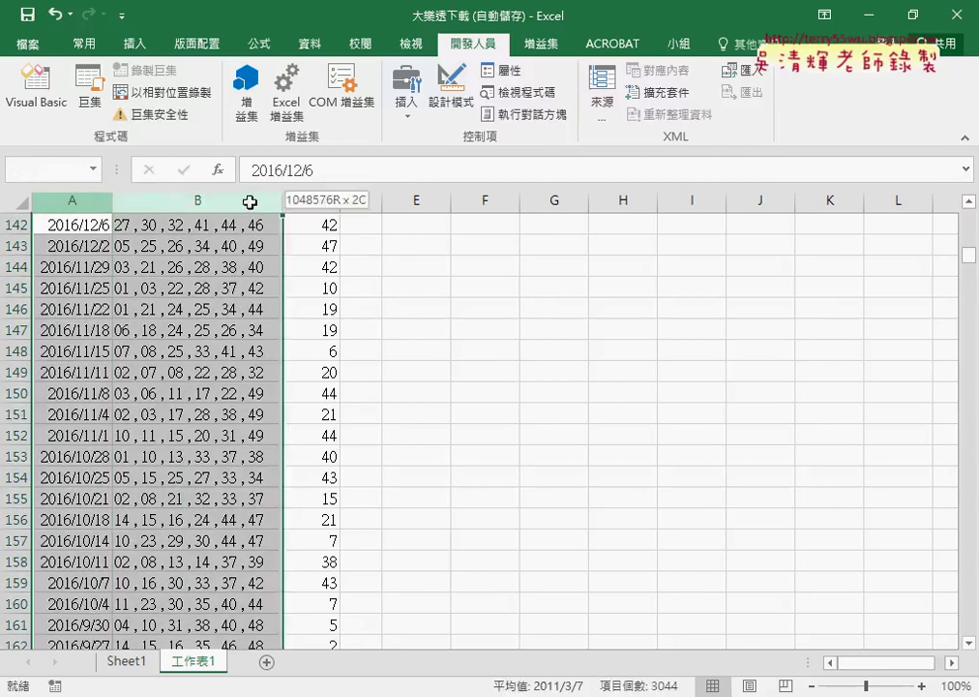
{"action": "left_click_drag", "start_coordinate": [68, 200], "coordinate": [286, 201]}
{"action": "left_click", "coordinate": [84, 44]}
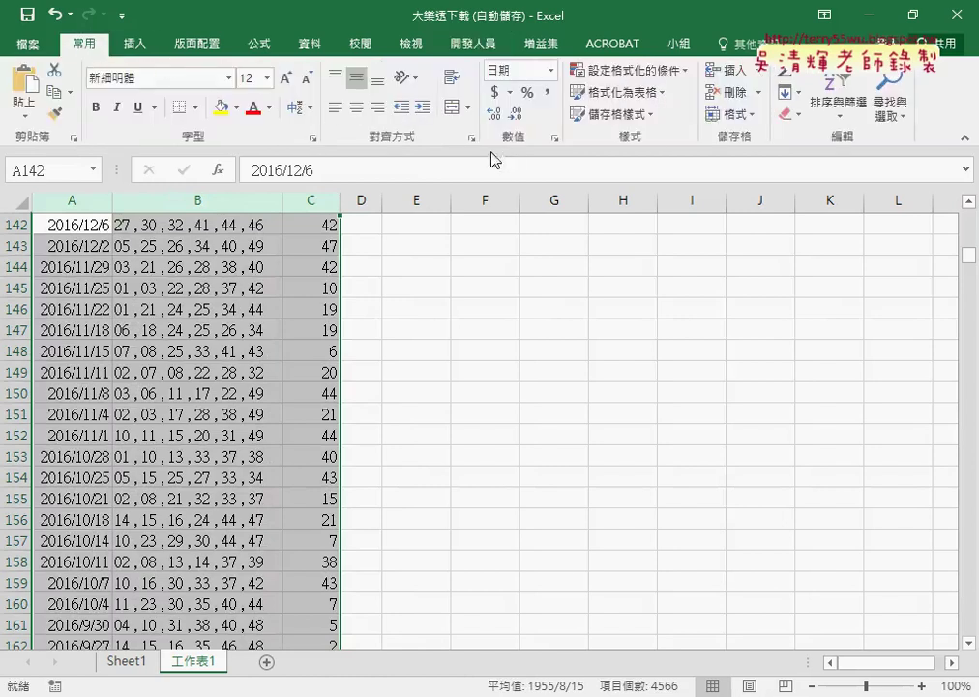
{"action": "left_click", "coordinate": [758, 116]}
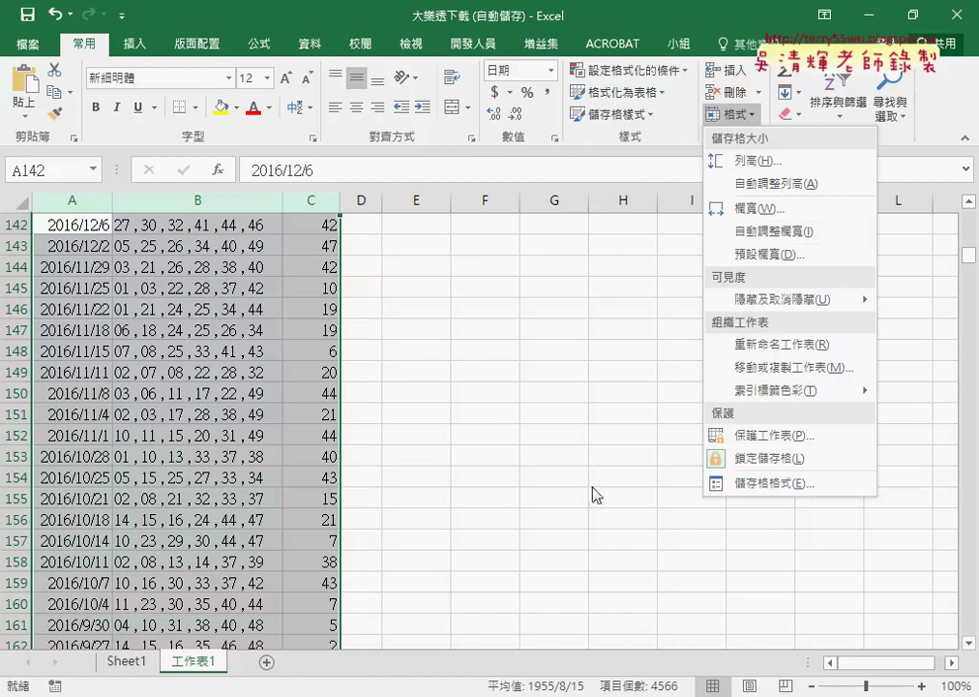
{"action": "left_click", "coordinate": [579, 631]}
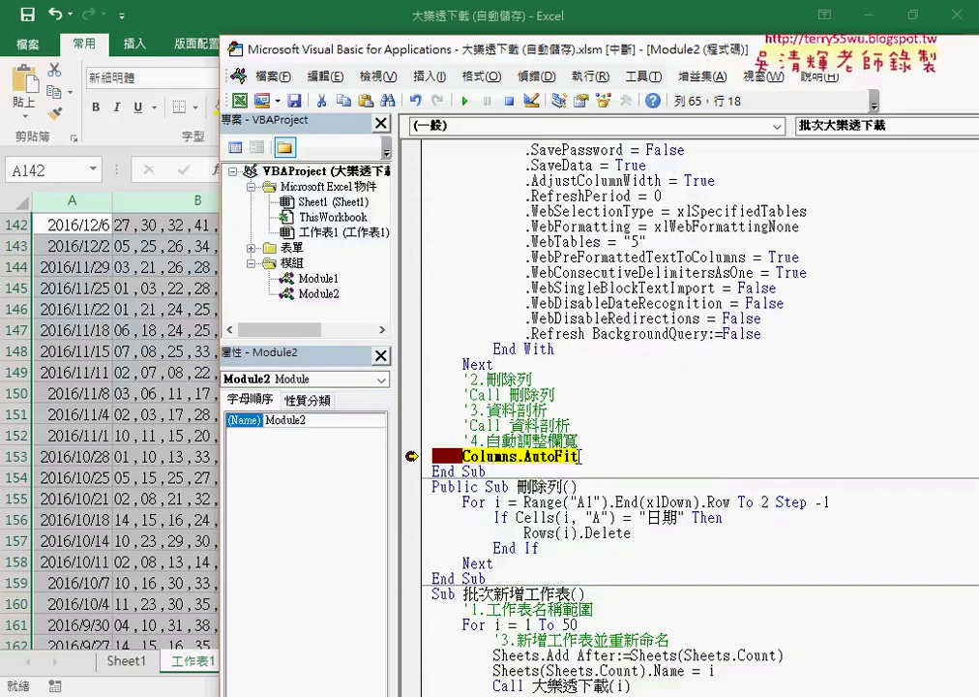
{"action": "left_click", "coordinate": [593, 457]}
{"action": "key", "text": "shift+Home"}
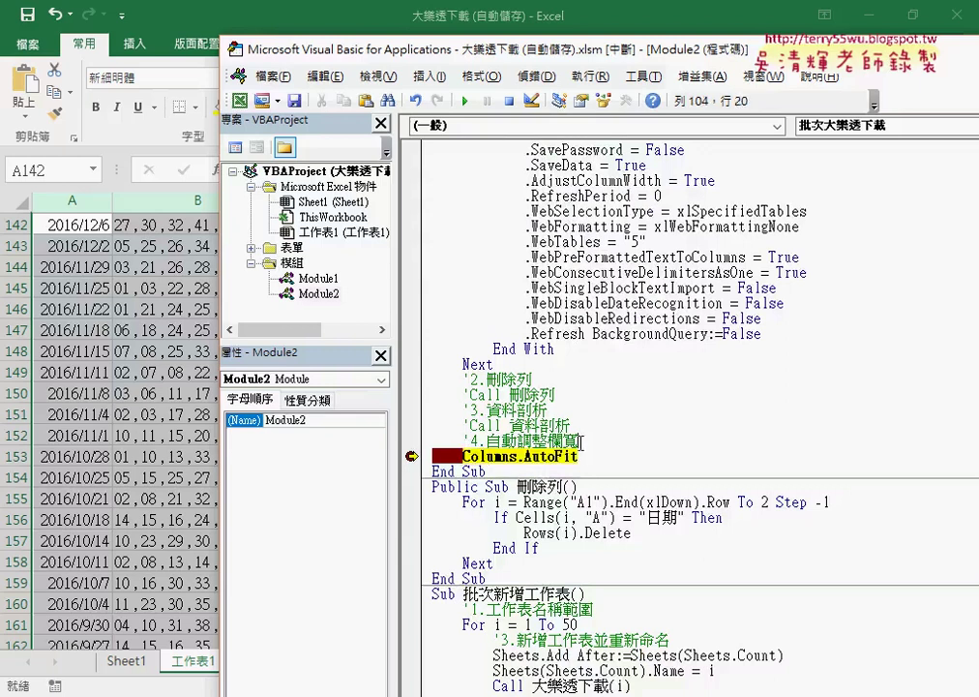
{"action": "key", "text": "shift+Up"}
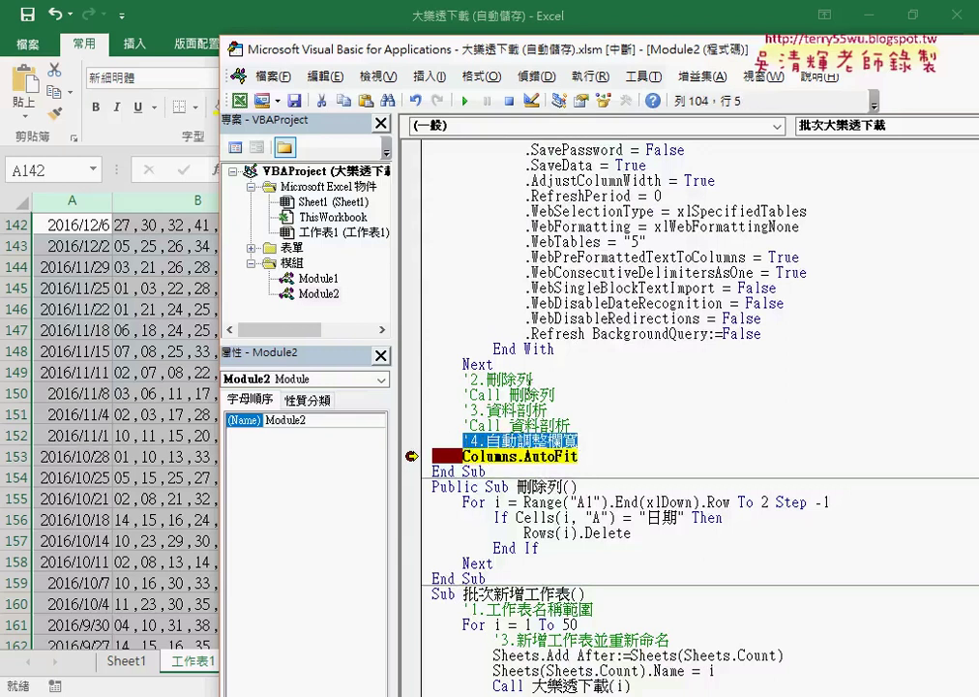
{"action": "key", "text": "shift+Up"}
{"action": "key", "text": "shift+Up"}
{"action": "key", "text": "shift+Up"}
{"action": "key", "text": "shift+Home"}
Step: Inspect header row 1 and the repeated 日期 rows 102 and 1415, then select A1
{"action": "left_click", "coordinate": [95, 408]}
{"action": "scroll", "coordinate": [147, 451], "scroll_direction": "up", "scroll_amount": 9}
{"action": "scroll", "coordinate": [146, 451], "scroll_direction": "up", "scroll_amount": 1}
{"action": "left_click_drag", "start_coordinate": [969, 253], "coordinate": [970, 215]}
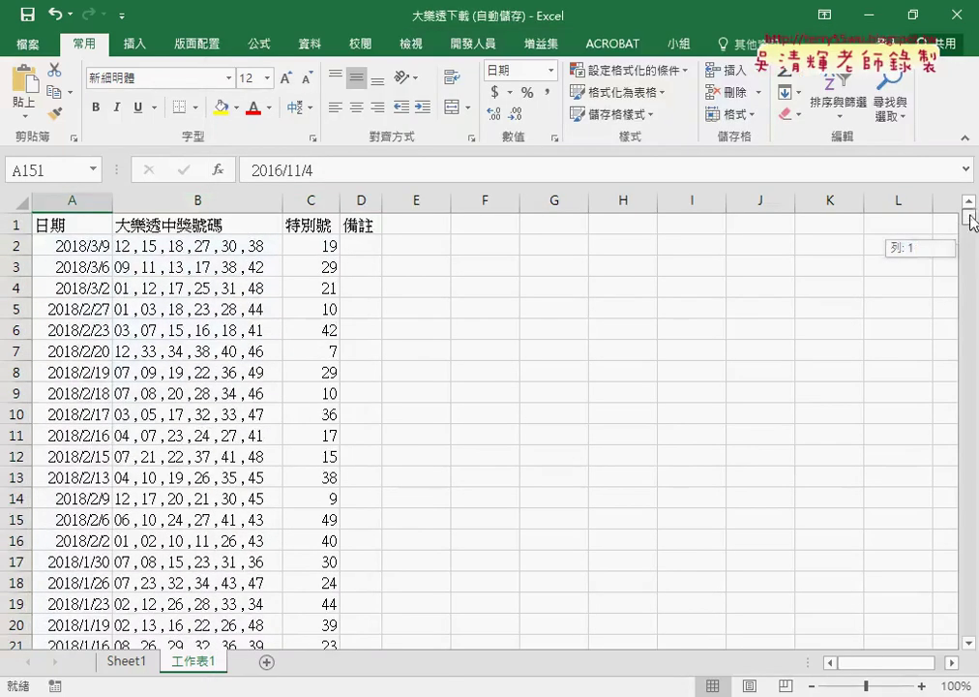
{"action": "left_click", "coordinate": [17, 223]}
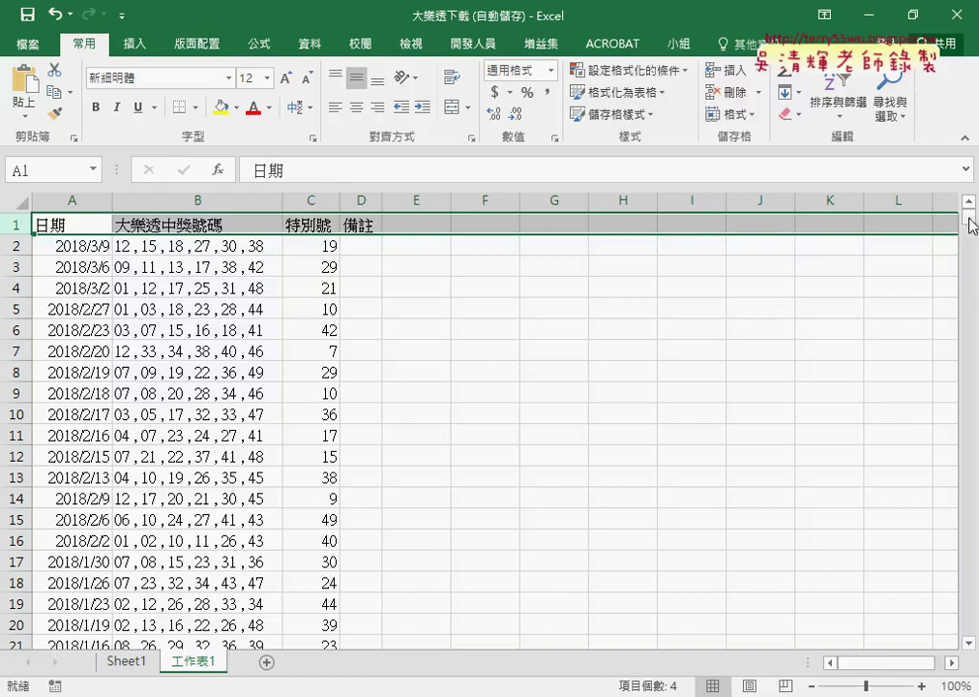
{"action": "left_click_drag", "start_coordinate": [964, 220], "coordinate": [970, 245]}
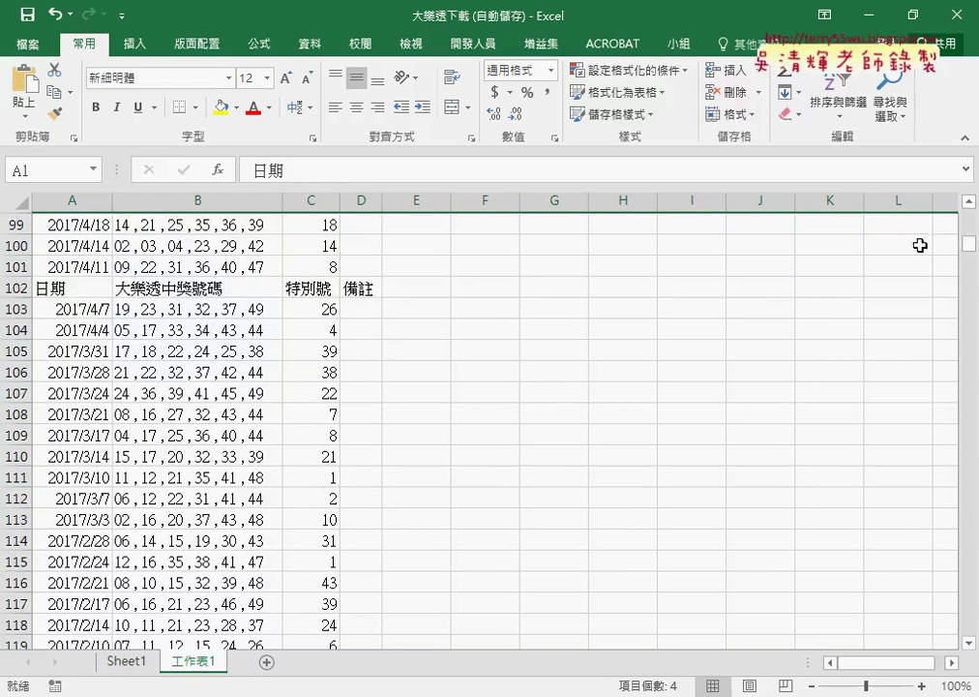
{"action": "left_click", "coordinate": [17, 289]}
{"action": "left_click_drag", "start_coordinate": [969, 245], "coordinate": [976, 601]}
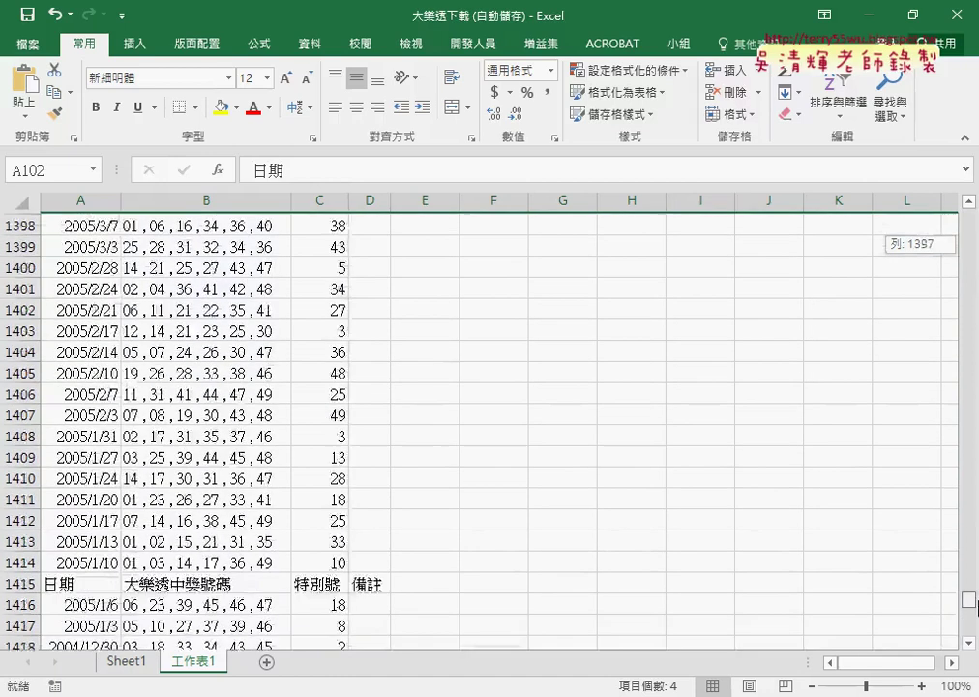
{"action": "left_click", "coordinate": [4, 371]}
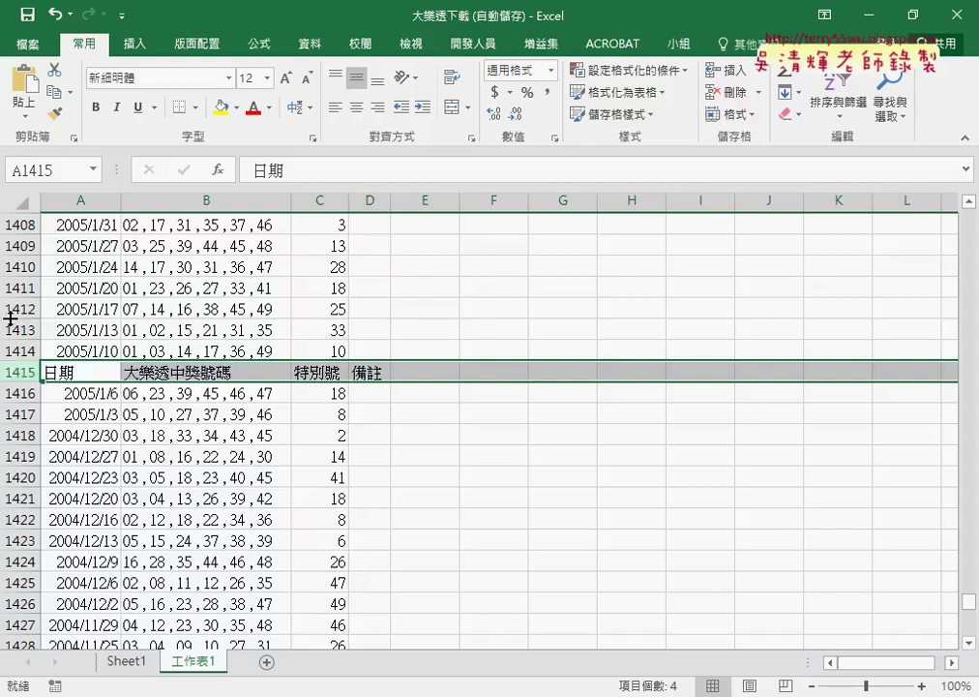
{"action": "scroll", "coordinate": [253, 399], "scroll_direction": "up", "scroll_amount": 9}
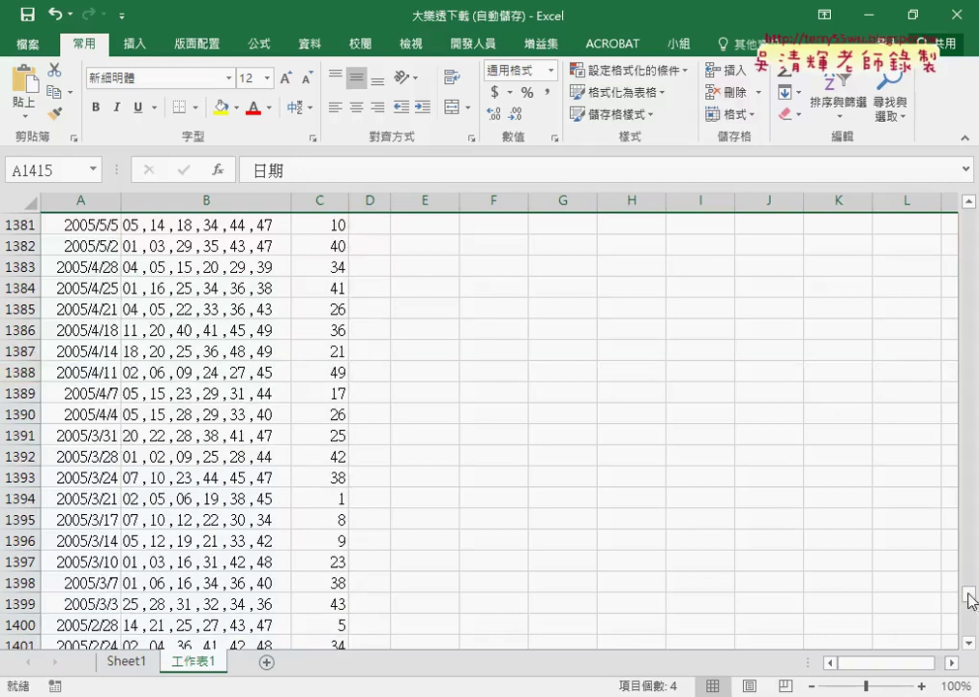
{"action": "left_click_drag", "start_coordinate": [969, 592], "coordinate": [969, 217]}
{"action": "left_click", "coordinate": [56, 225]}
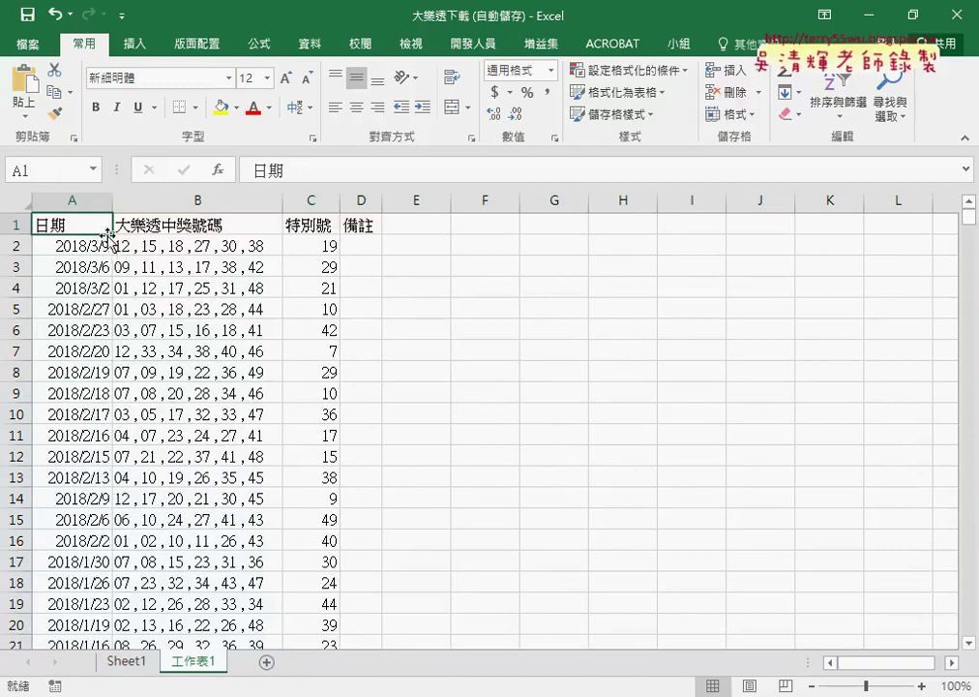
Step: Copy the header word 日期 from the cell contents
{"action": "left_click", "coordinate": [890, 109]}
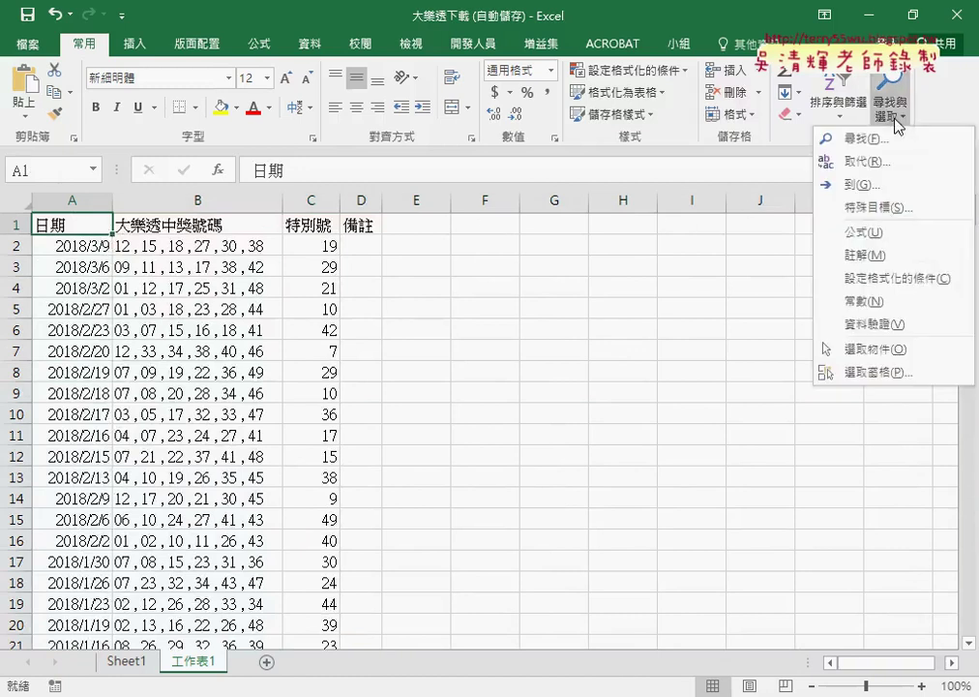
{"action": "left_click", "coordinate": [300, 168]}
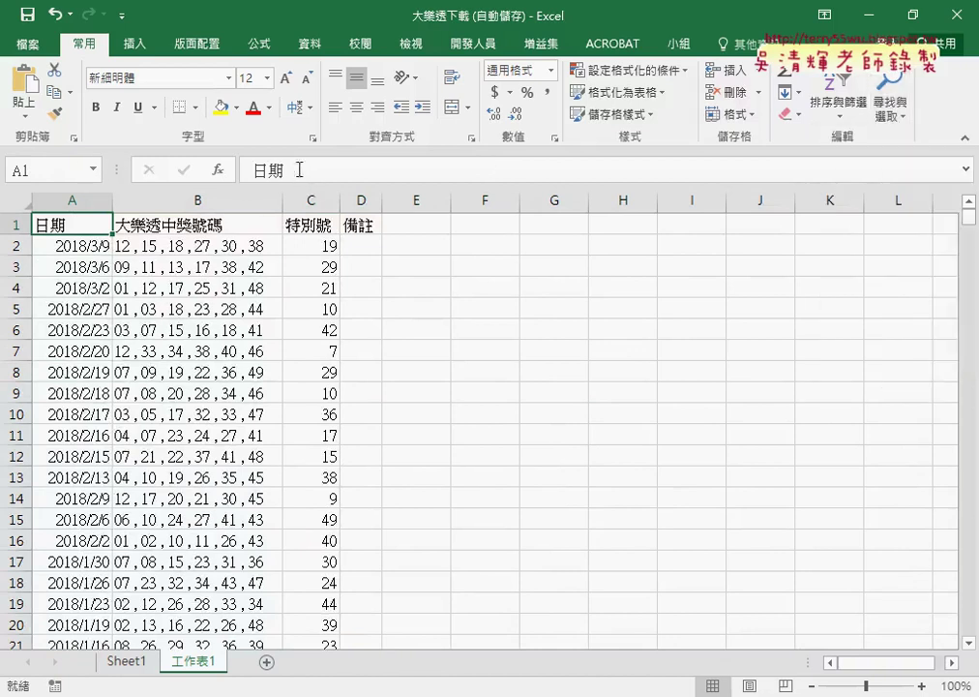
{"action": "double_click", "coordinate": [264, 172]}
{"action": "right_click", "coordinate": [264, 172]}
{"action": "left_click", "coordinate": [295, 201]}
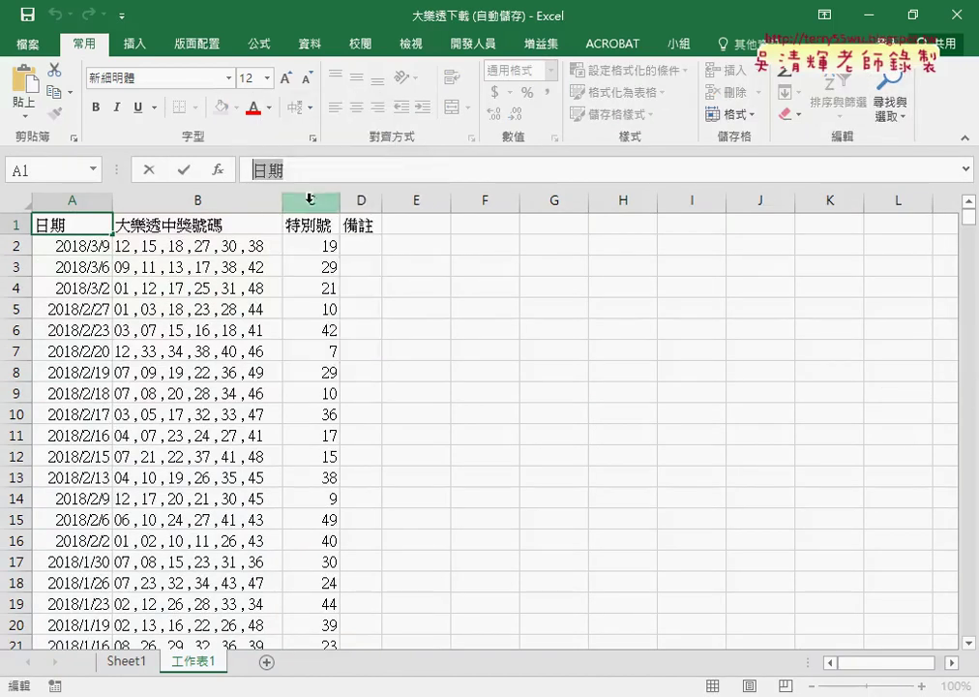
Step: Search the sheet for 日期 with Find All in the Find and Replace dialog
{"action": "left_click", "coordinate": [890, 108]}
{"action": "left_click", "coordinate": [842, 159]}
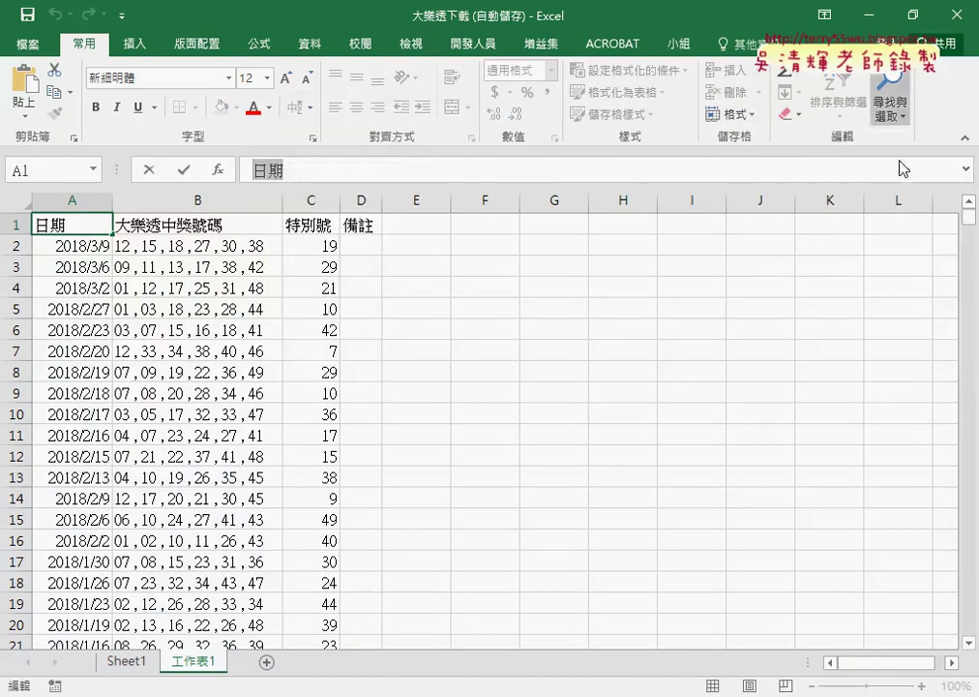
{"action": "left_click", "coordinate": [662, 441]}
{"action": "left_click", "coordinate": [890, 102]}
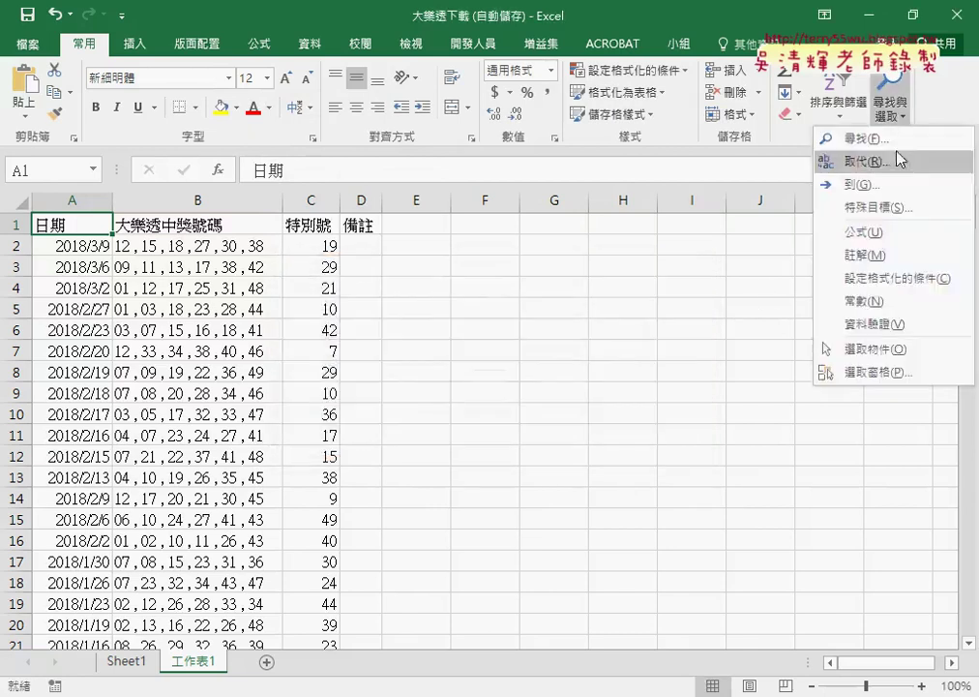
{"action": "left_click", "coordinate": [851, 140]}
{"action": "right_click", "coordinate": [373, 361]}
{"action": "left_click", "coordinate": [406, 414]}
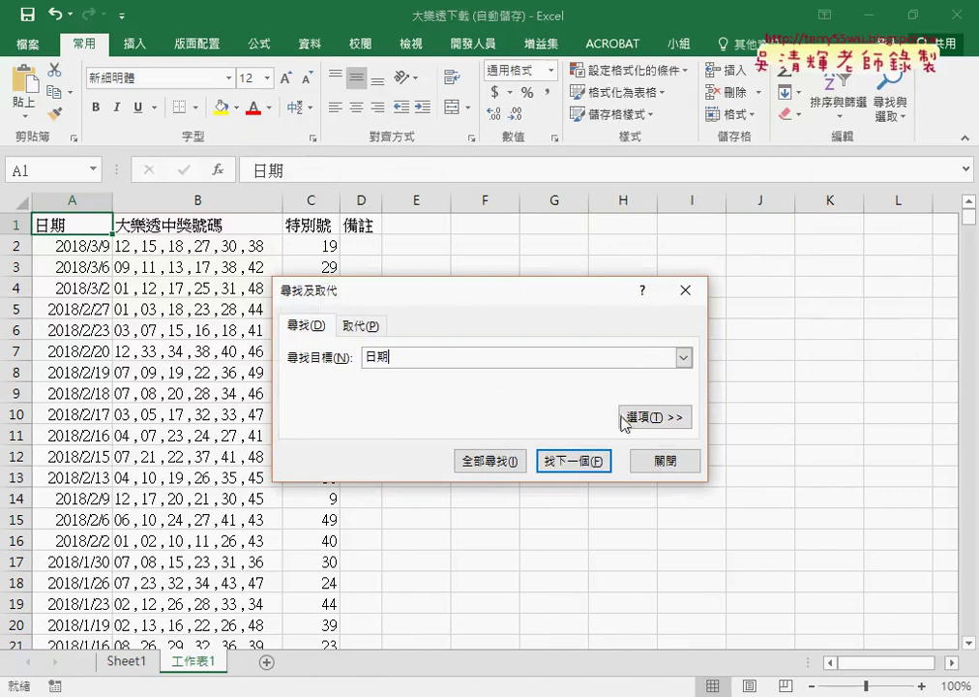
{"action": "left_click", "coordinate": [653, 417]}
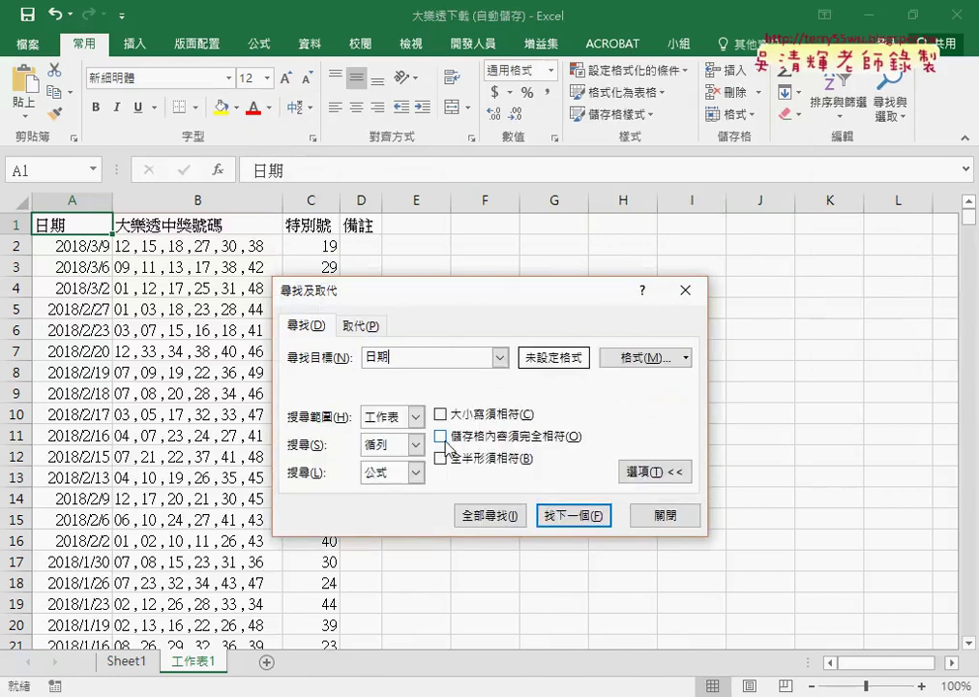
{"action": "left_click", "coordinate": [502, 517]}
Step: Enlarge the results list and select the repeated headers from $A$102 to $A$1516
{"action": "left_click_drag", "start_coordinate": [530, 301], "coordinate": [641, 133]}
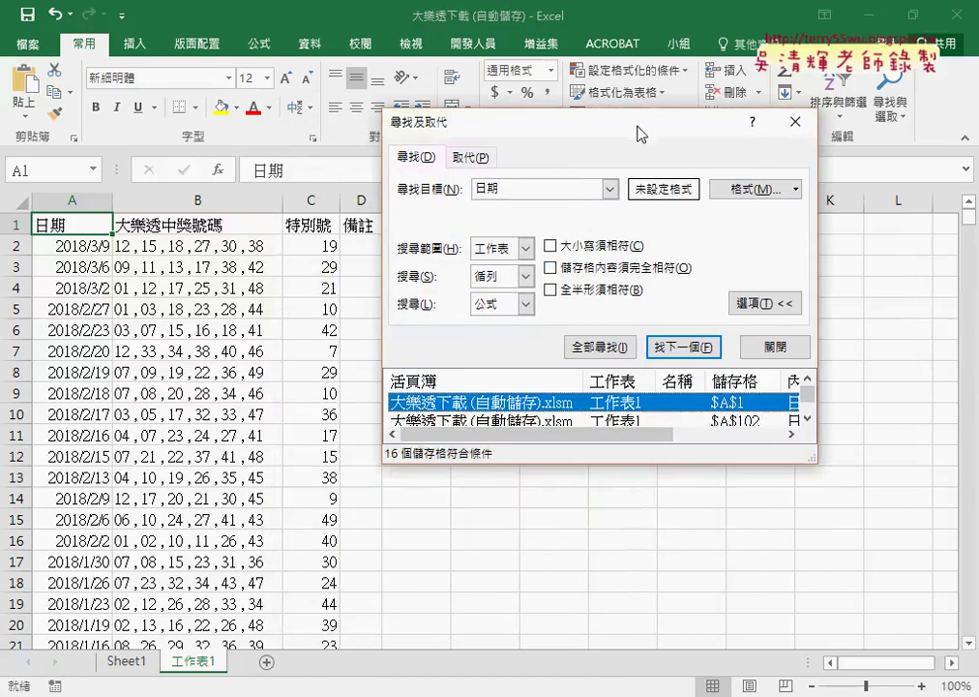
{"action": "left_click_drag", "start_coordinate": [634, 463], "coordinate": [634, 656]}
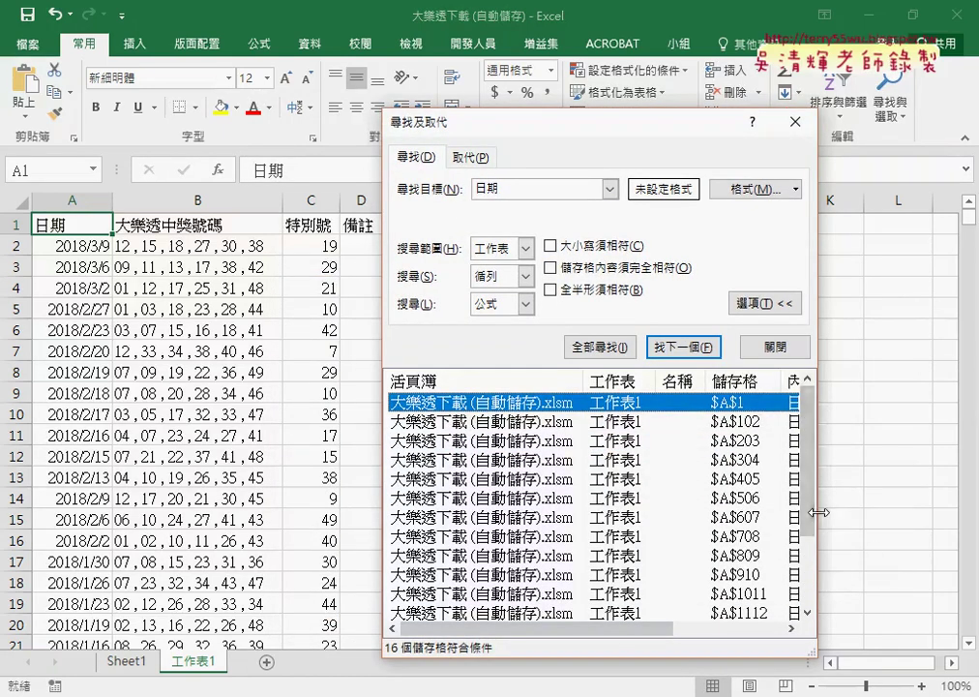
{"action": "left_click_drag", "start_coordinate": [819, 512], "coordinate": [914, 512]}
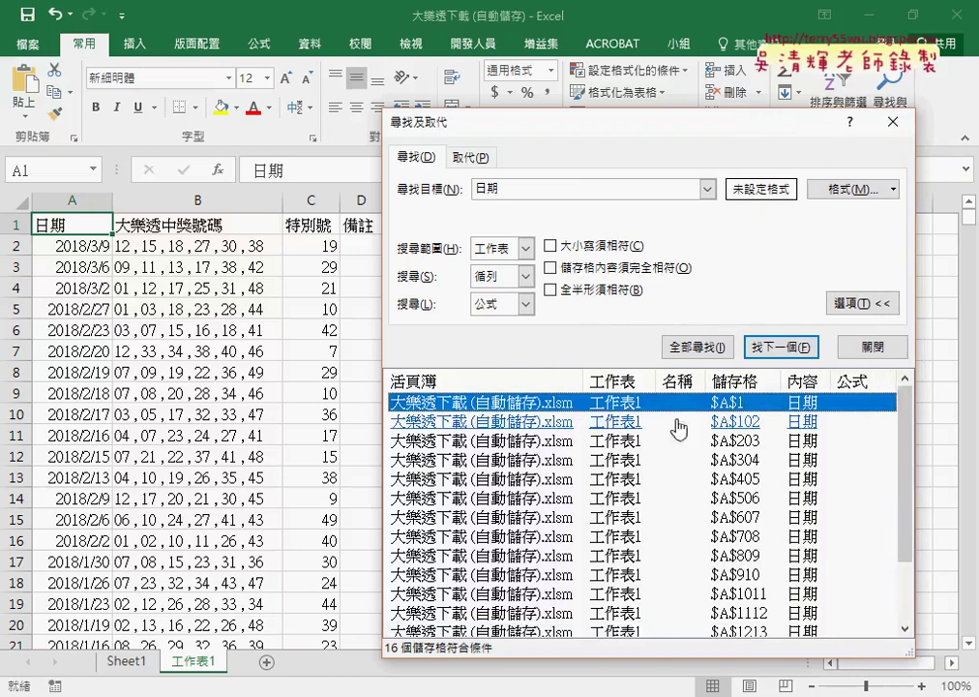
{"action": "left_click", "coordinate": [539, 426]}
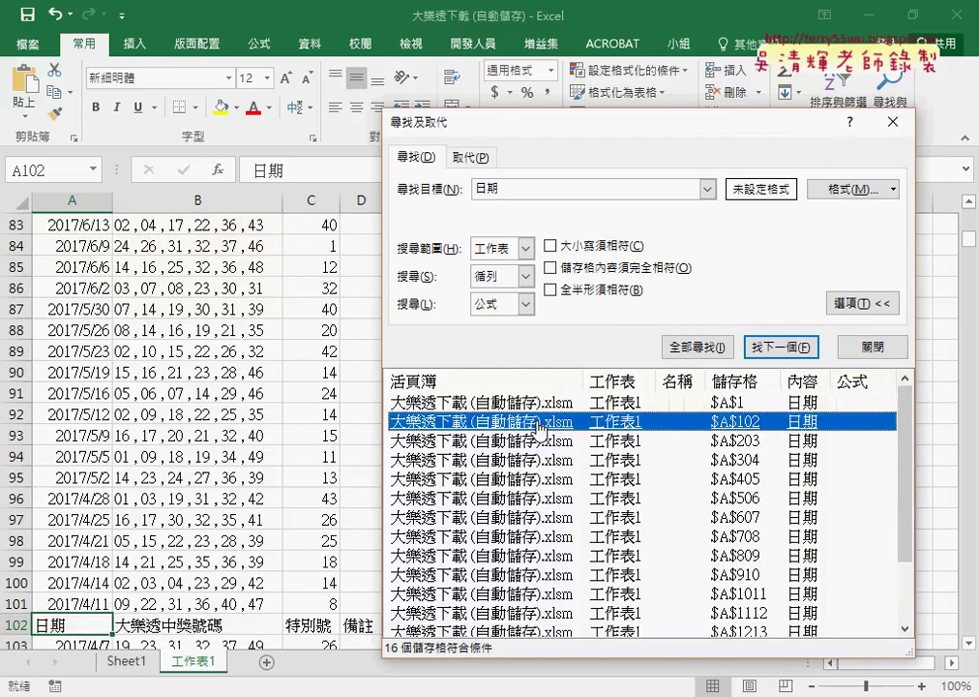
{"action": "left_click_drag", "start_coordinate": [907, 473], "coordinate": [911, 533]}
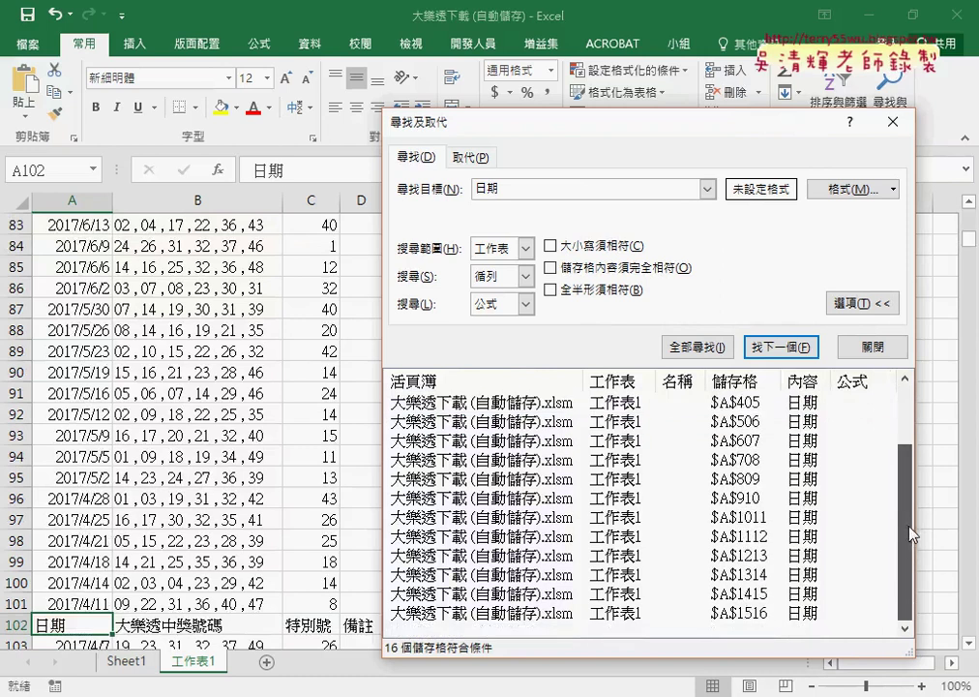
{"action": "left_click", "coordinate": [606, 613], "text": "shift"}
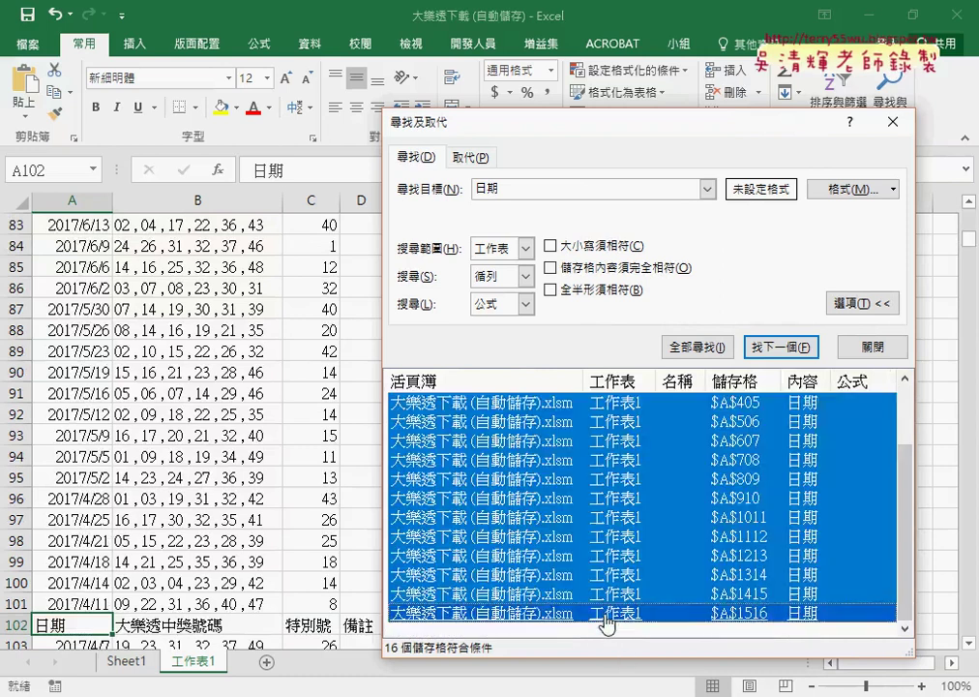
{"action": "left_click_drag", "start_coordinate": [910, 594], "coordinate": [907, 477]}
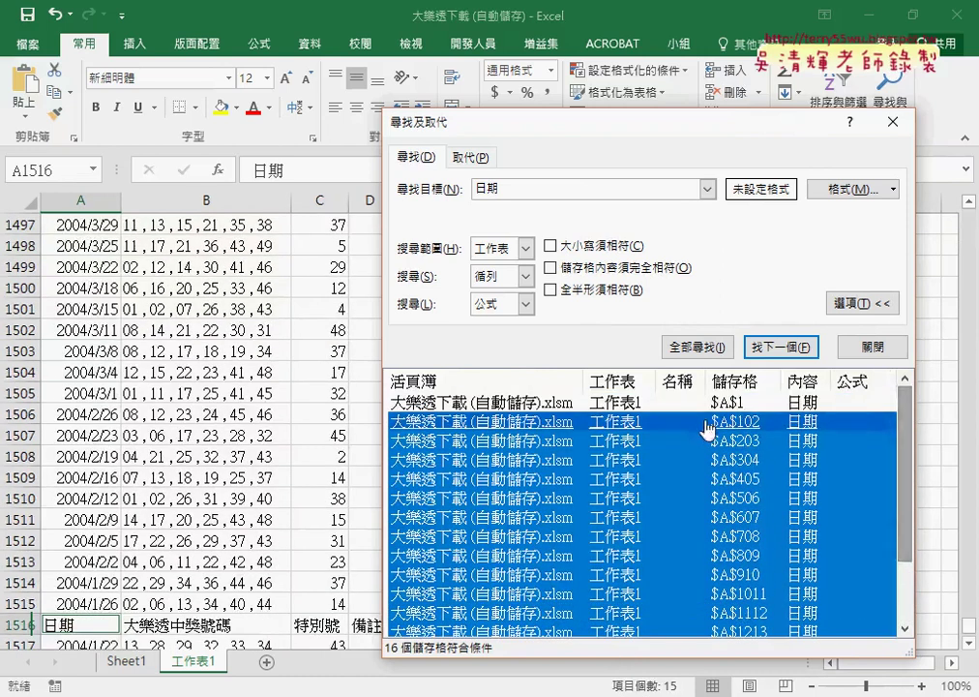
{"action": "left_click_drag", "start_coordinate": [906, 416], "coordinate": [910, 607]}
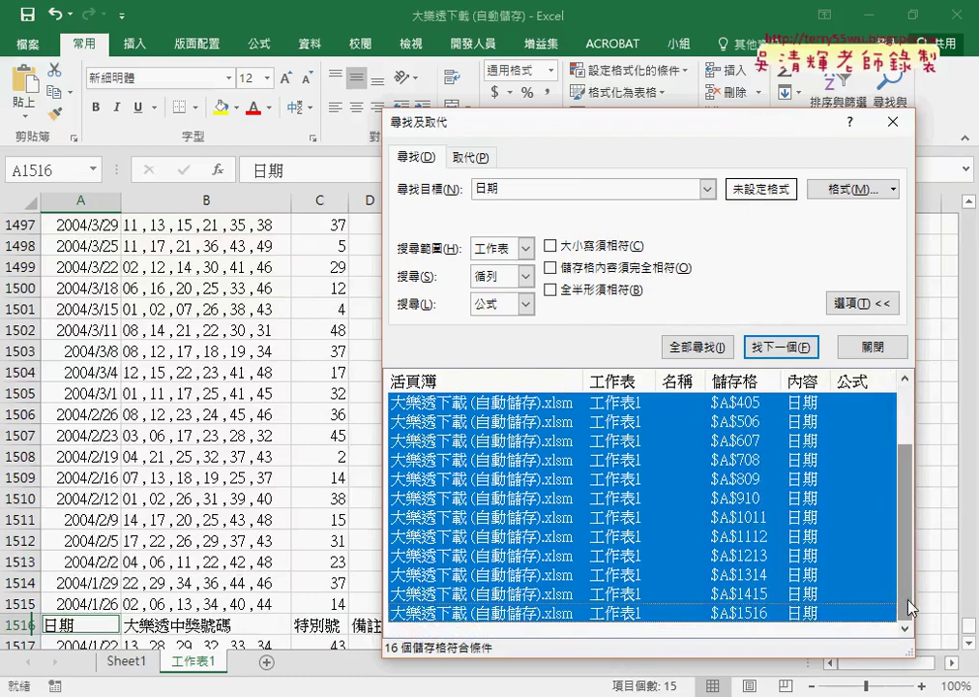
{"action": "left_click", "coordinate": [510, 499]}
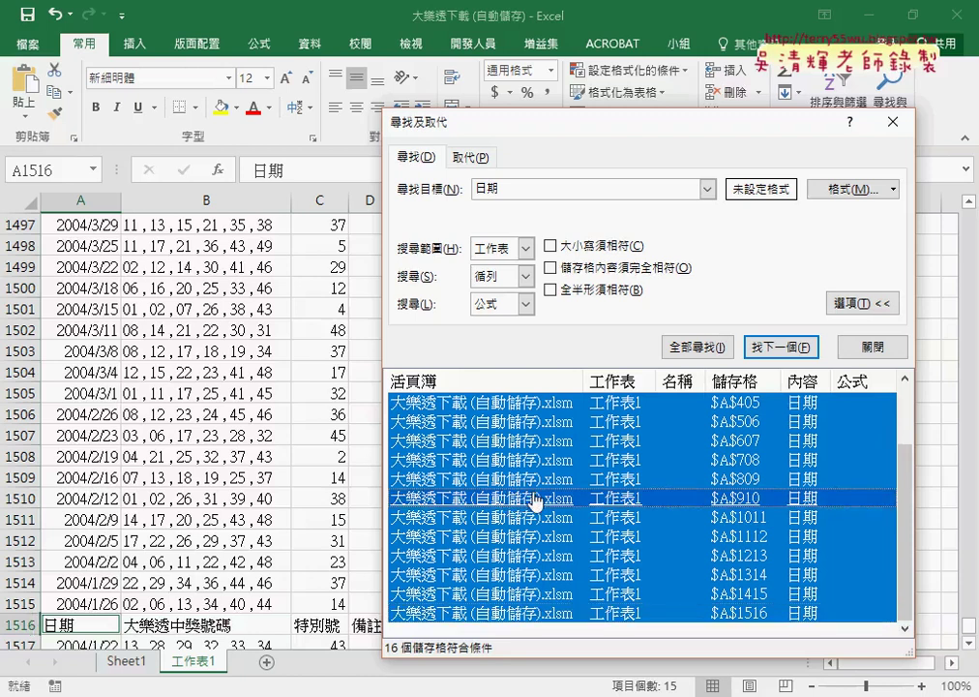
{"action": "left_click_drag", "start_coordinate": [619, 131], "coordinate": [401, 136]}
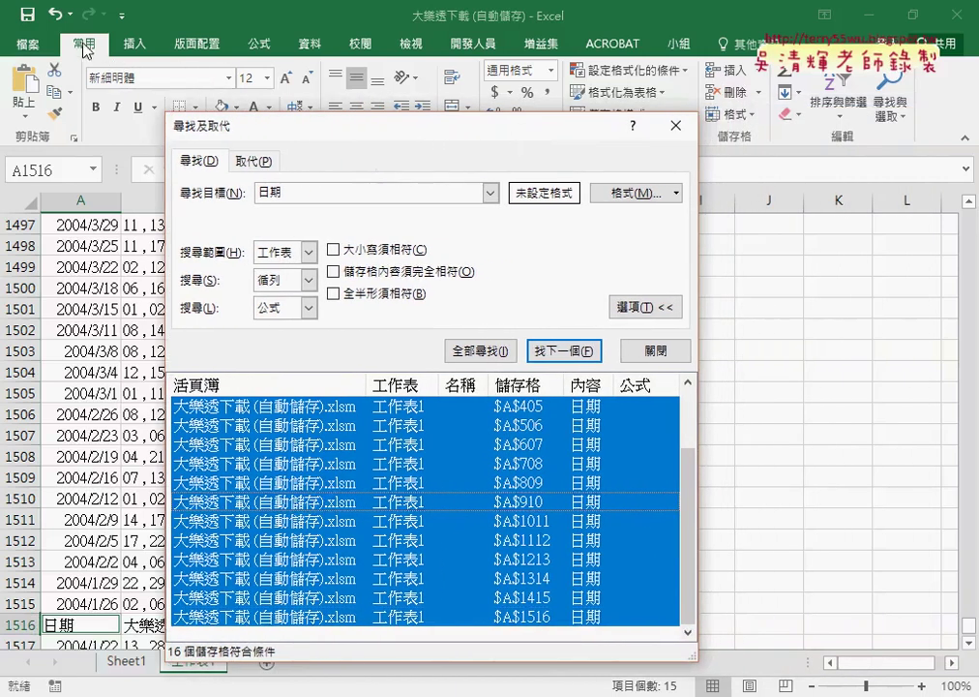
Step: Delete the selected 日期 cells' rows with Home > Delete > Delete Sheet Rows
{"action": "left_click", "coordinate": [764, 93]}
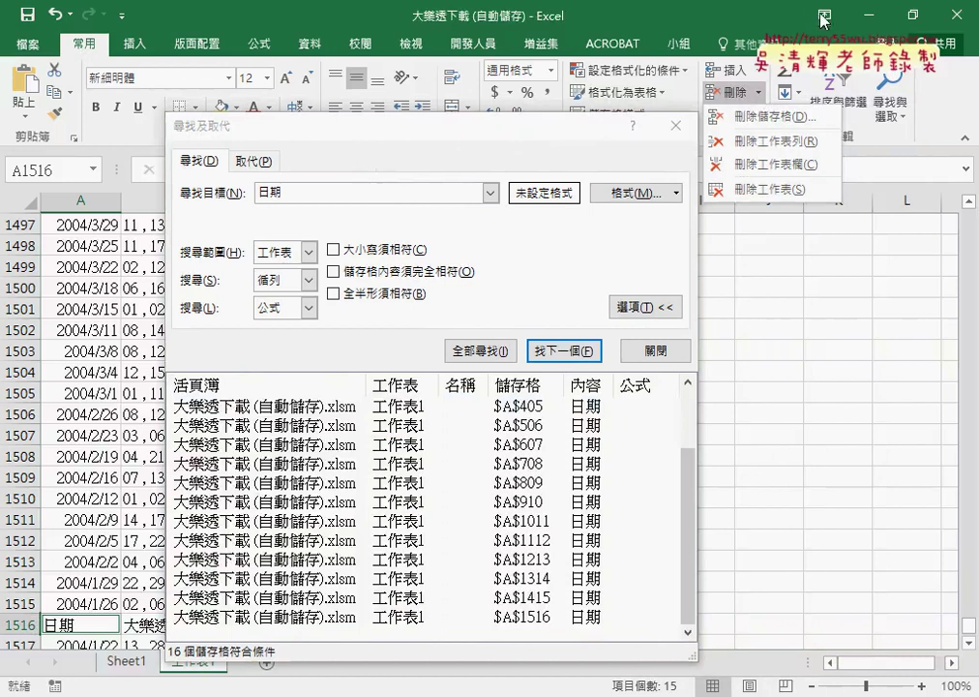
{"action": "left_click", "coordinate": [765, 89]}
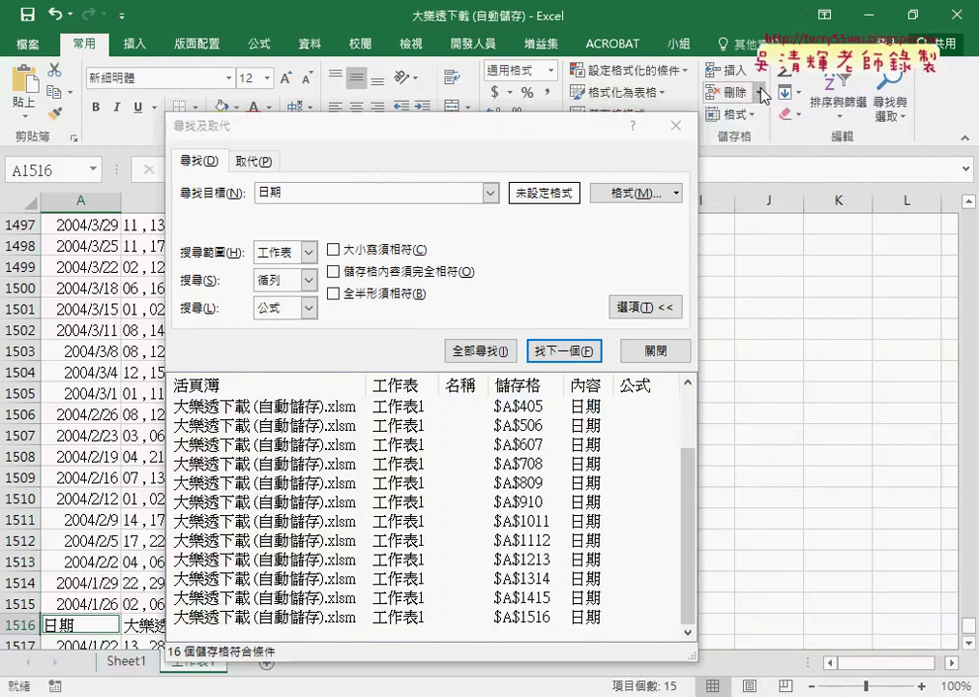
{"action": "left_click", "coordinate": [762, 93]}
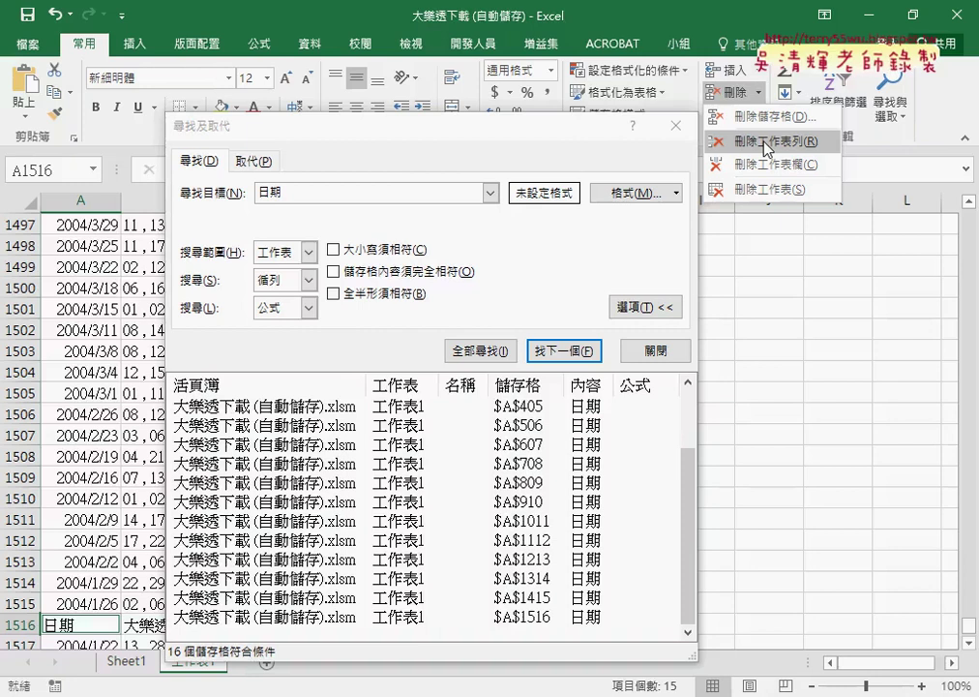
{"action": "left_click", "coordinate": [768, 144]}
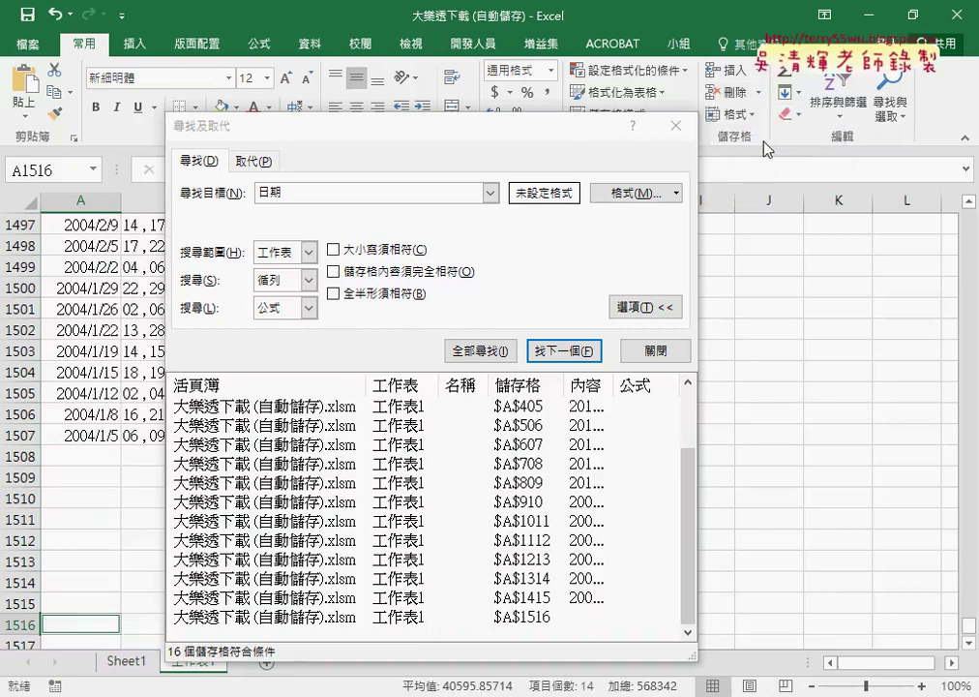
Step: Close Find and Replace, return to the top, select B2's winning numbers, and show the Data tab
{"action": "left_click", "coordinate": [651, 351]}
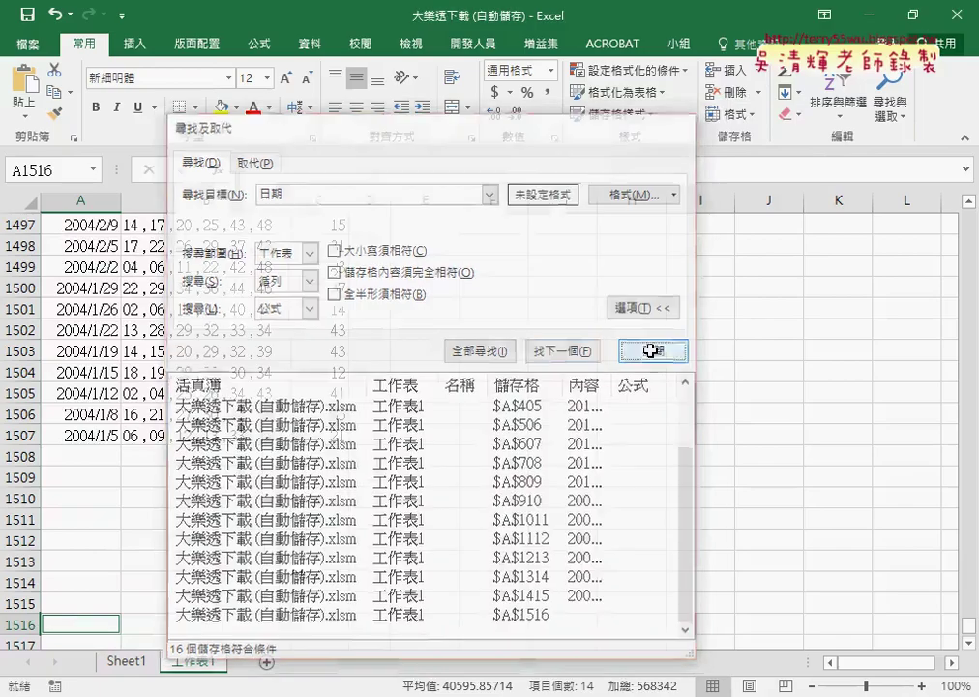
{"action": "left_click_drag", "start_coordinate": [967, 622], "coordinate": [973, 198]}
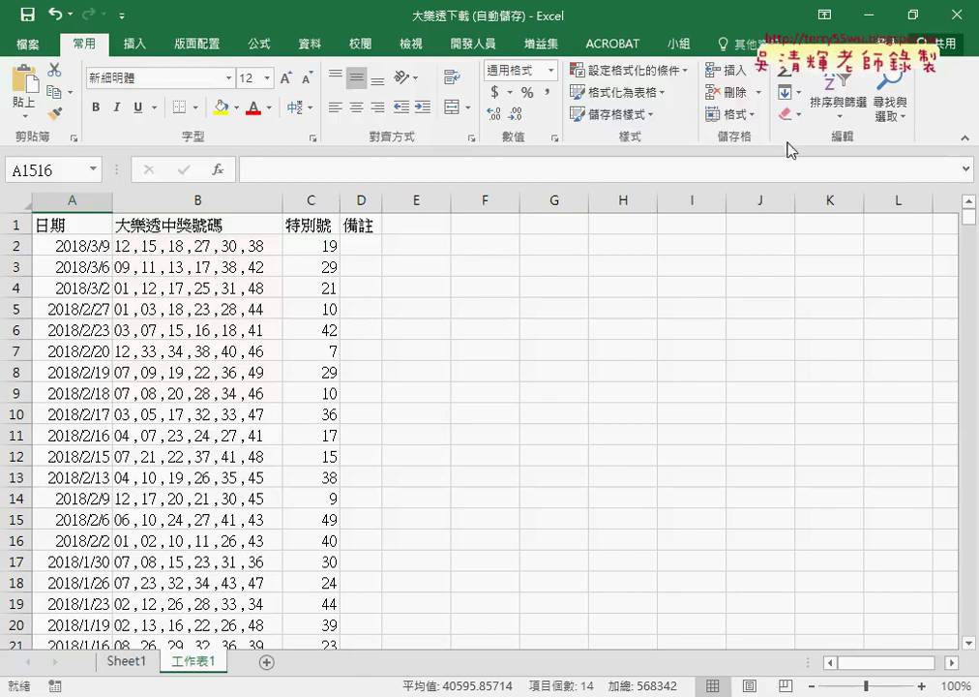
{"action": "left_click", "coordinate": [240, 249]}
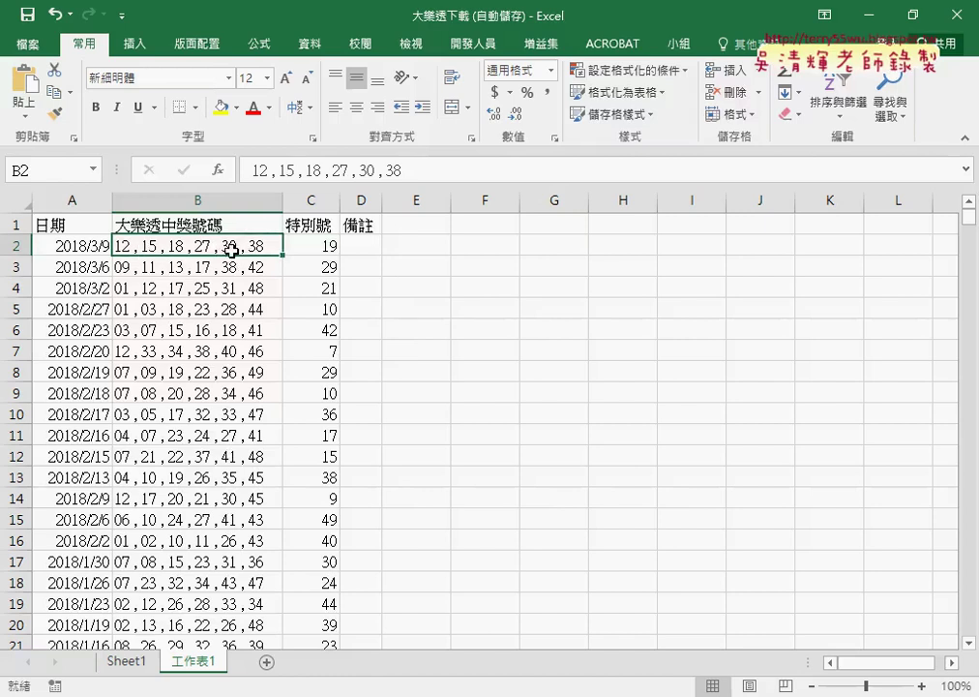
{"action": "left_click_drag", "start_coordinate": [372, 248], "coordinate": [616, 245]}
{"action": "left_click", "coordinate": [175, 246]}
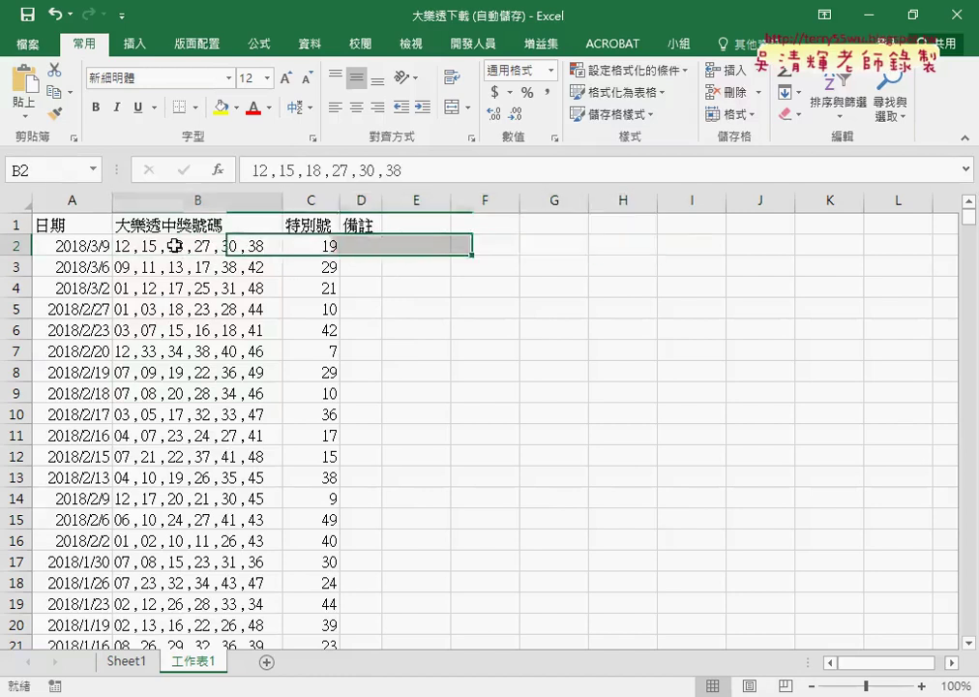
{"action": "left_click_drag", "start_coordinate": [361, 245], "coordinate": [609, 245]}
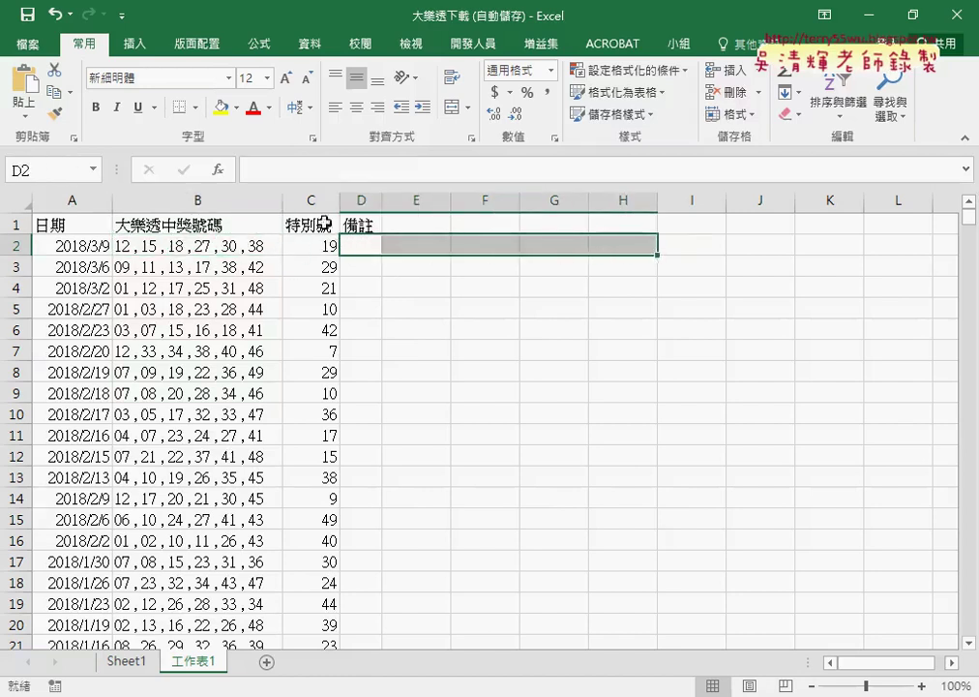
{"action": "left_click", "coordinate": [200, 247]}
{"action": "mouse_move", "coordinate": [360, 247]}
{"action": "left_mouse_down"}
{"action": "mouse_move", "coordinate": [669, 249]}
{"action": "mouse_move", "coordinate": [444, 244]}
{"action": "left_mouse_up"}
{"action": "left_click", "coordinate": [354, 225]}
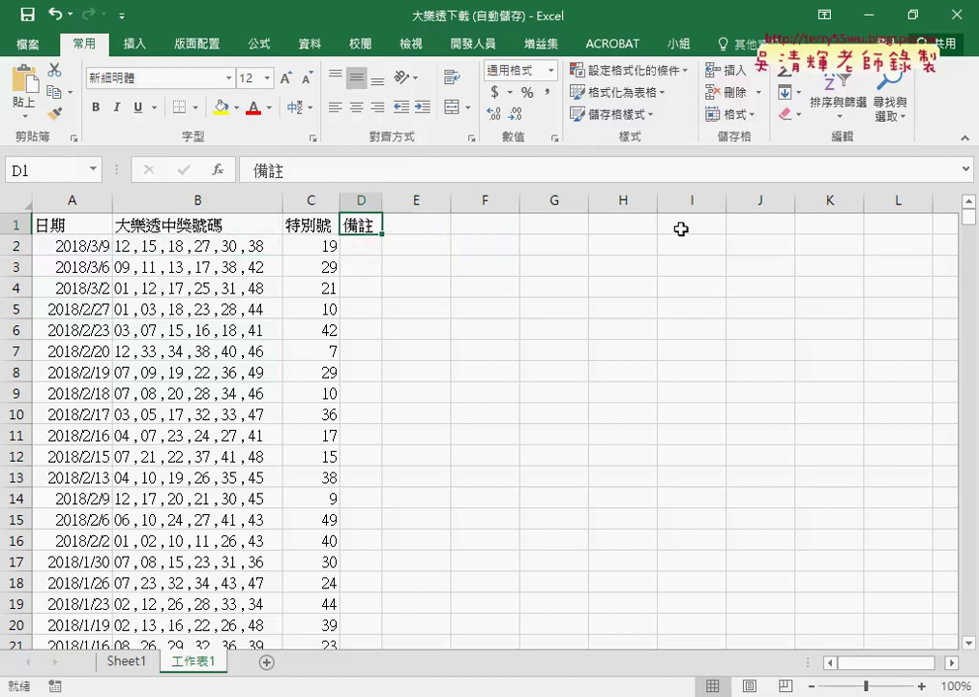
{"action": "left_click", "coordinate": [242, 245]}
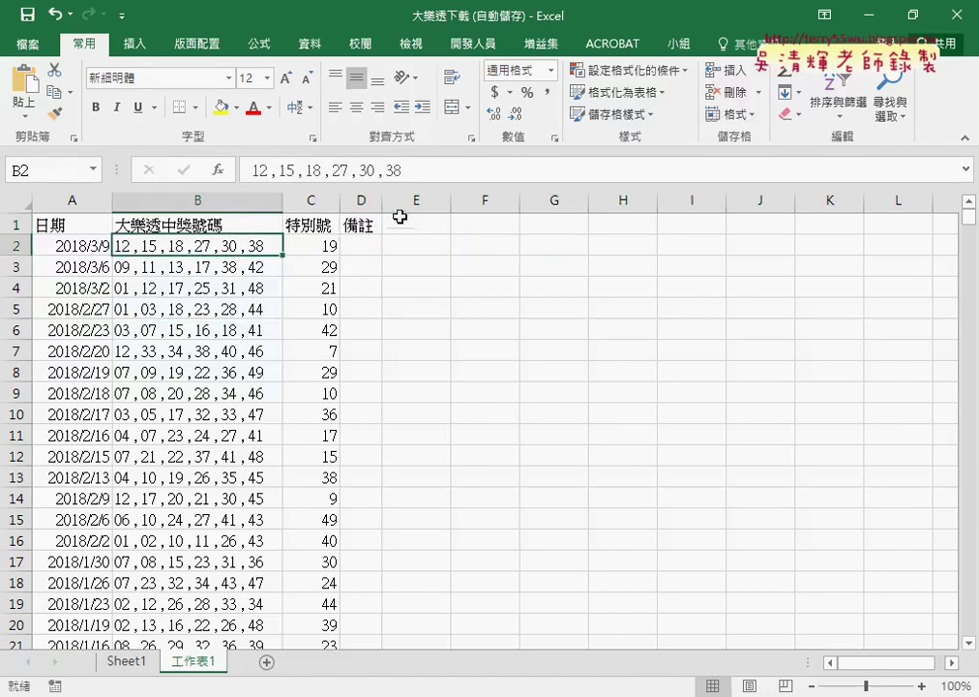
{"action": "left_click", "coordinate": [311, 45]}
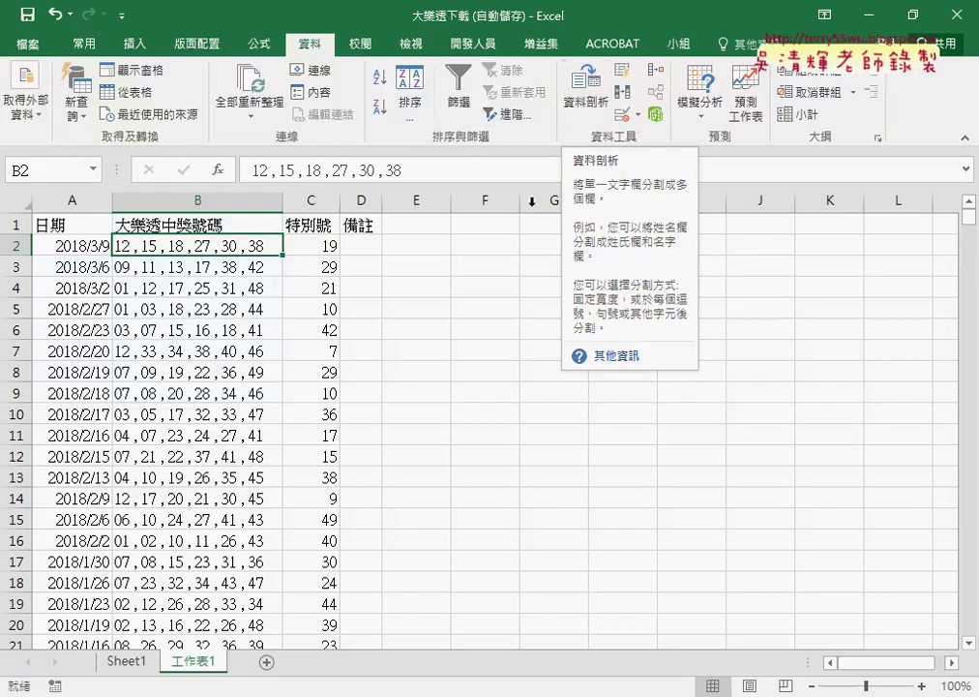
Step: Bring Chrome forward on lotto-8.com's final 大樂透 history page 16, starting at the 2004/01/22 draw
{"action": "mouse_move", "coordinate": [206, 692]}
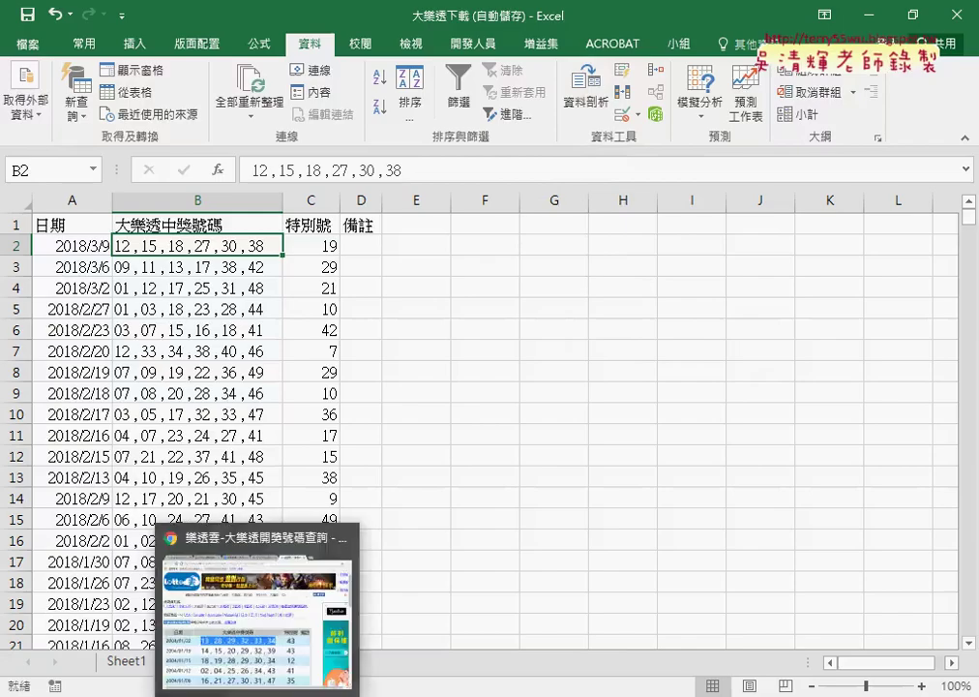
{"action": "left_click", "coordinate": [212, 530]}
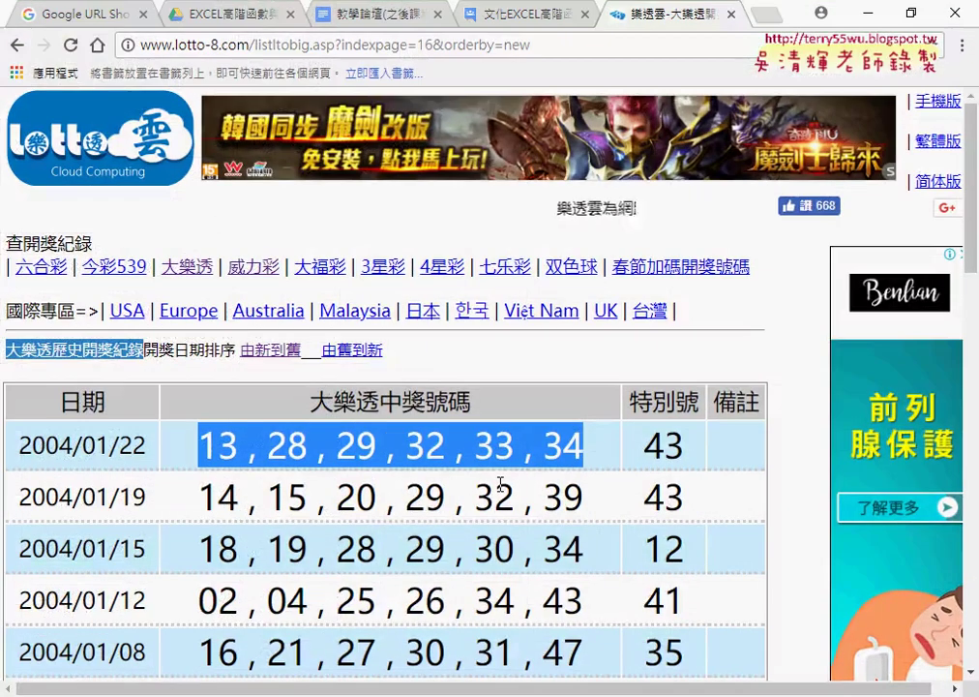